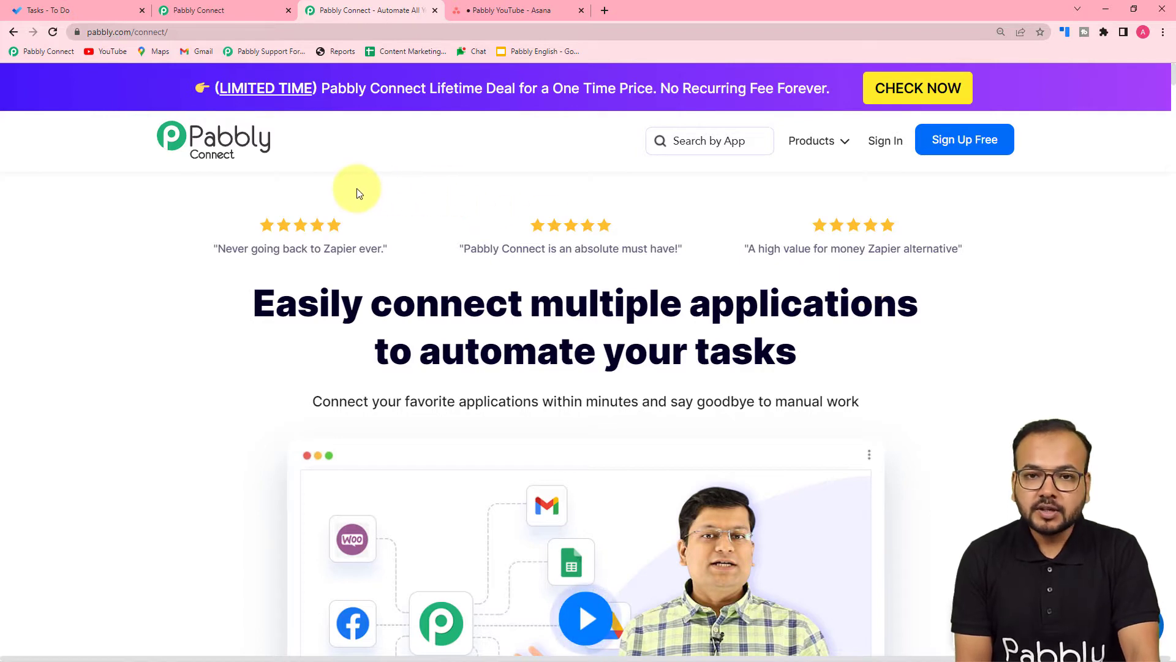
- From the Pabbly Connect dashboard, create a new workflow named "Asana to Microsoft ToDo Integration"
left_click(232, 13)
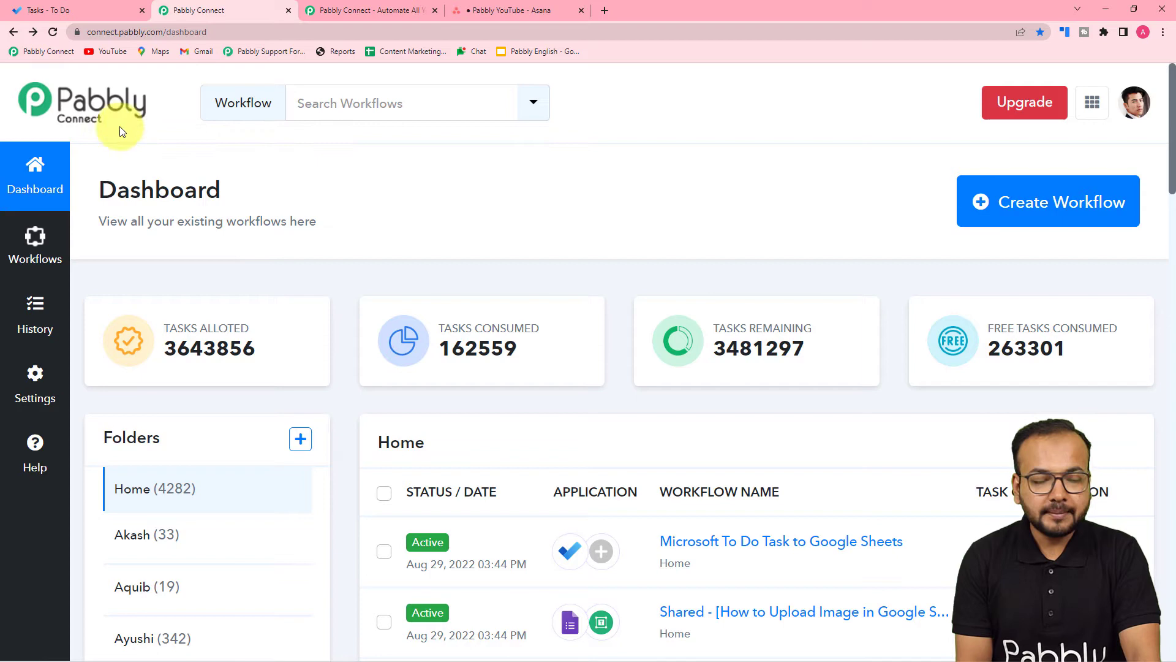
left_click(1039, 205)
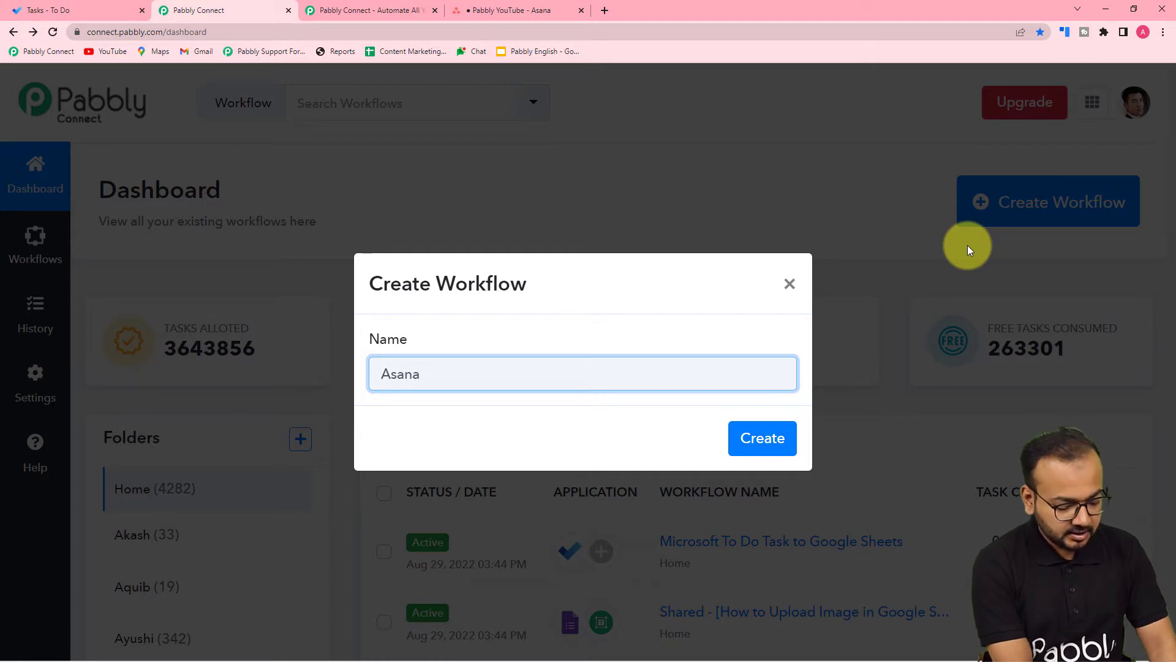
type("Mi")
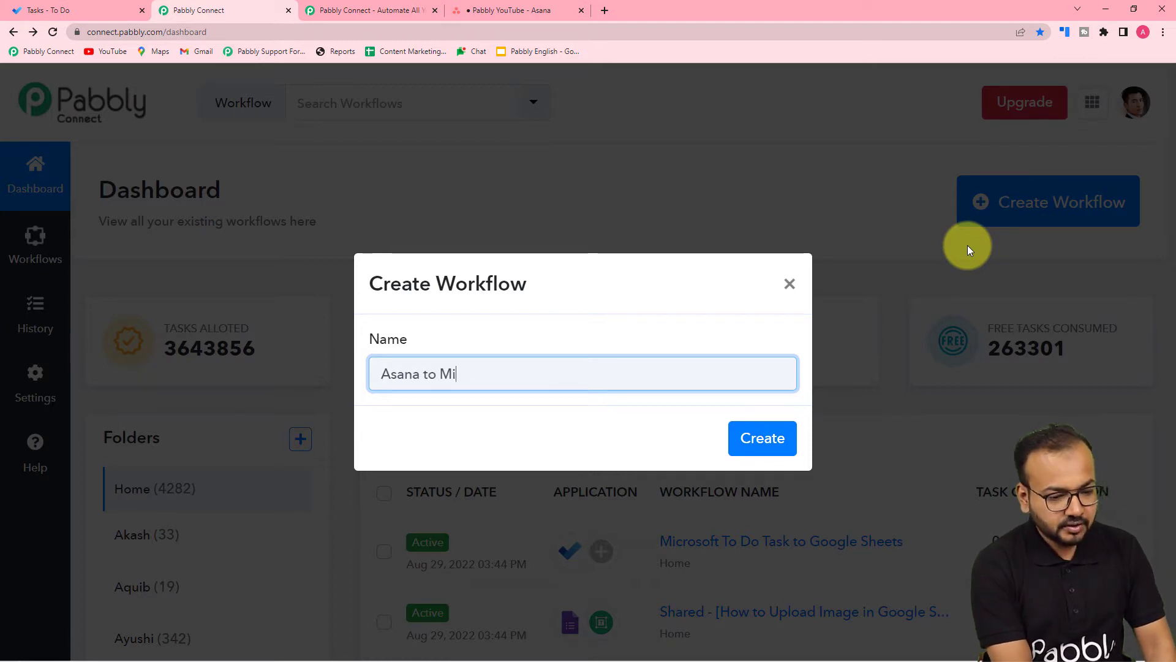
type("crosoft ToDo")
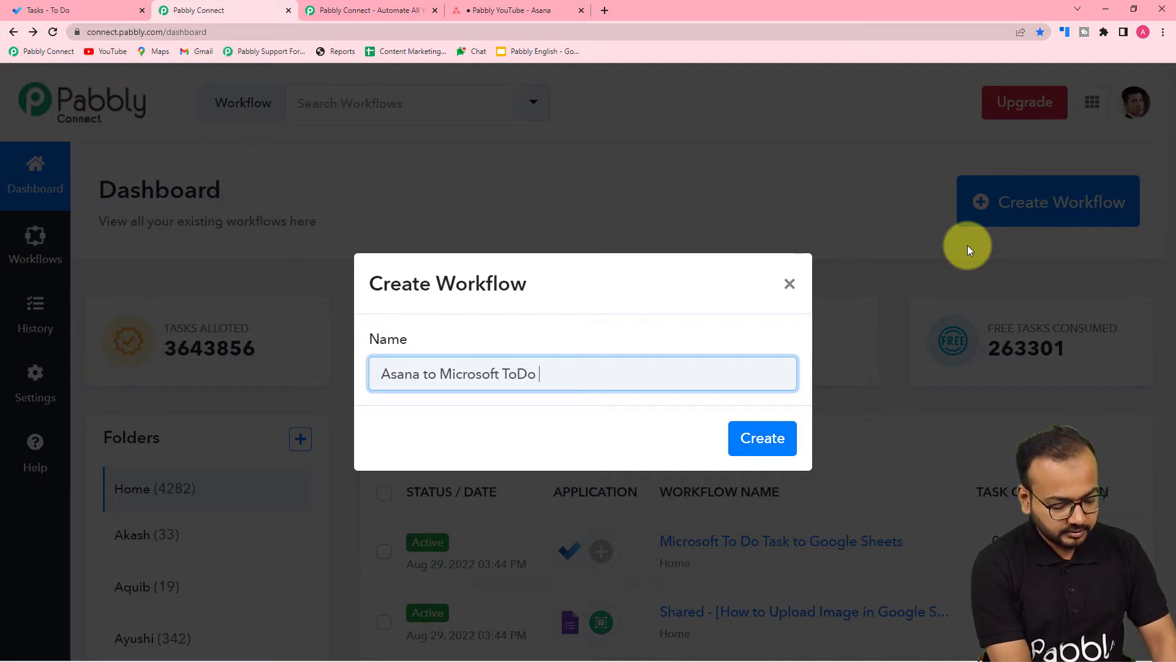
type(" Integration")
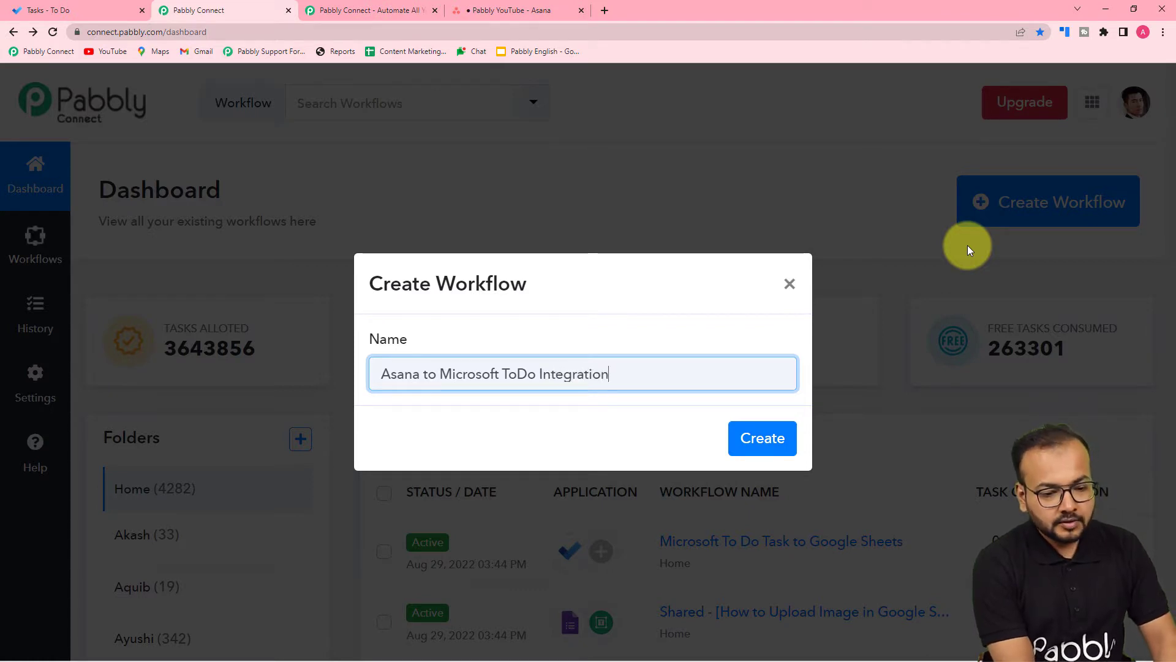
left_click(763, 438)
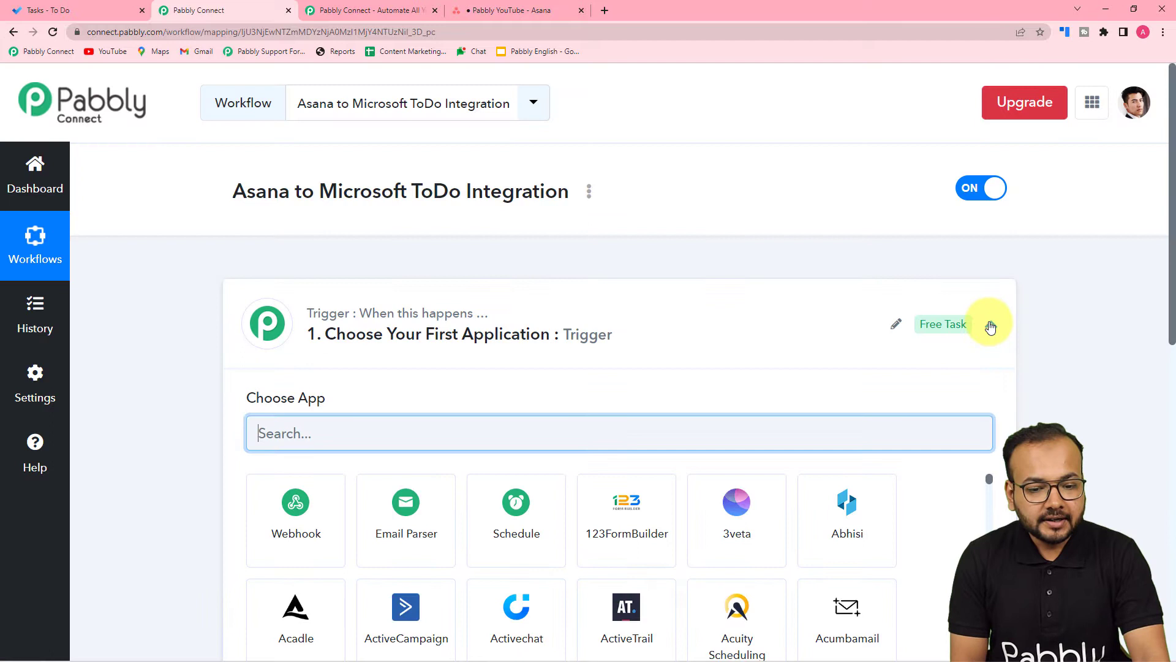
- Find Asana among the available apps and choose it as the workflow's trigger application
left_click(992, 323)
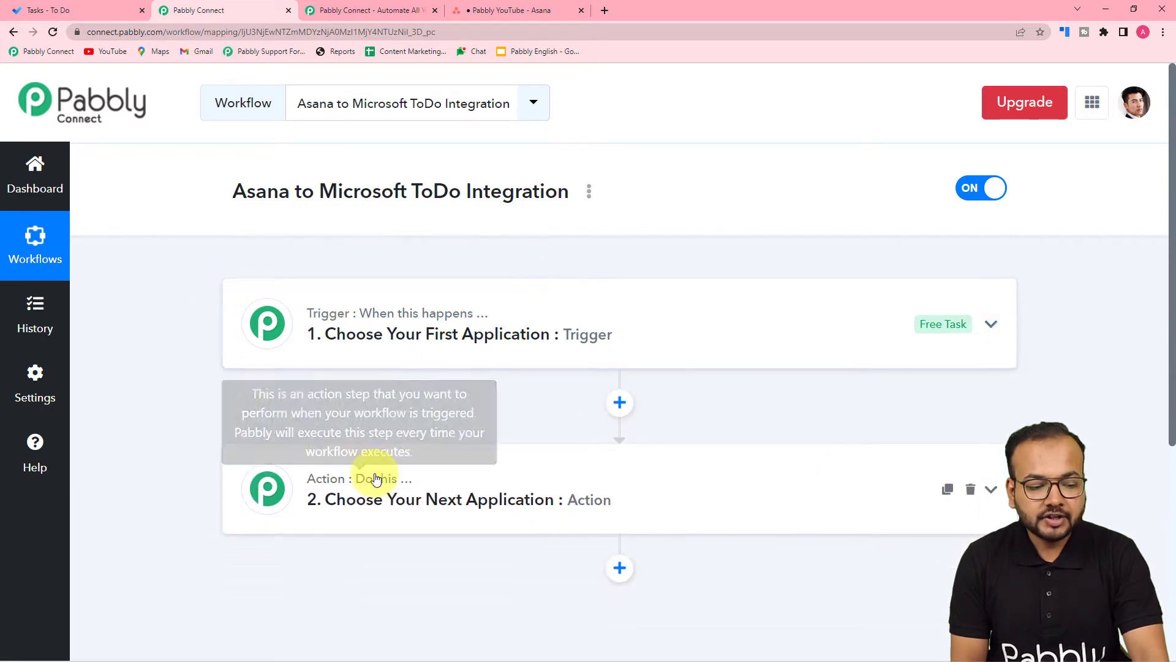
left_click(376, 339)
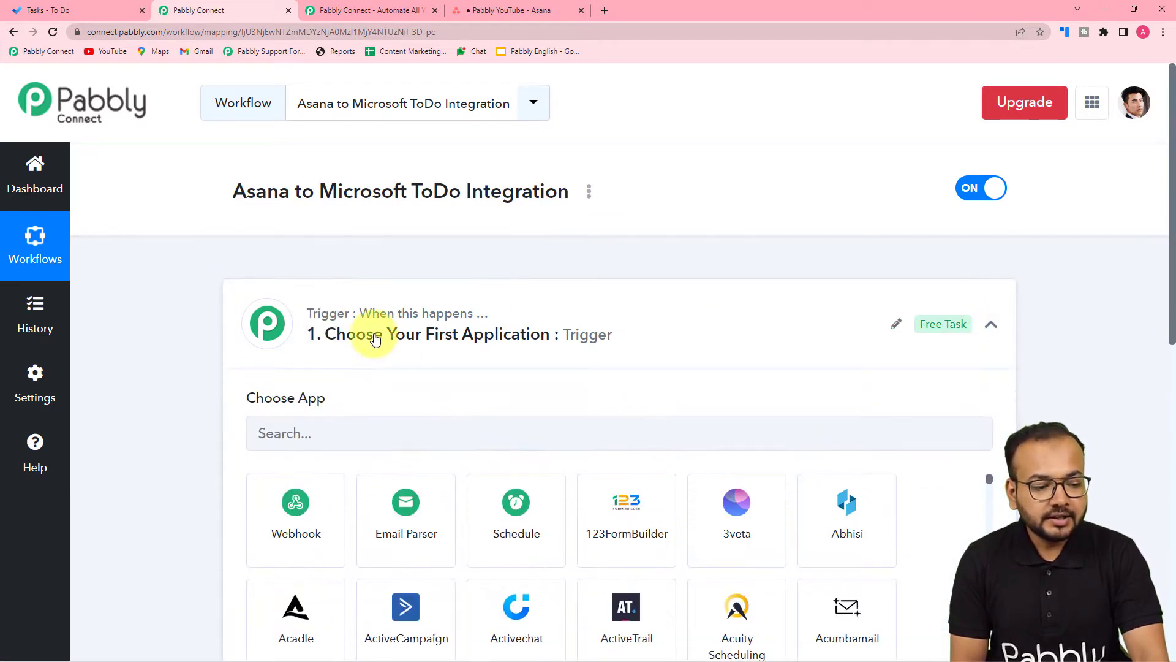
scroll(374, 337, "down", 2)
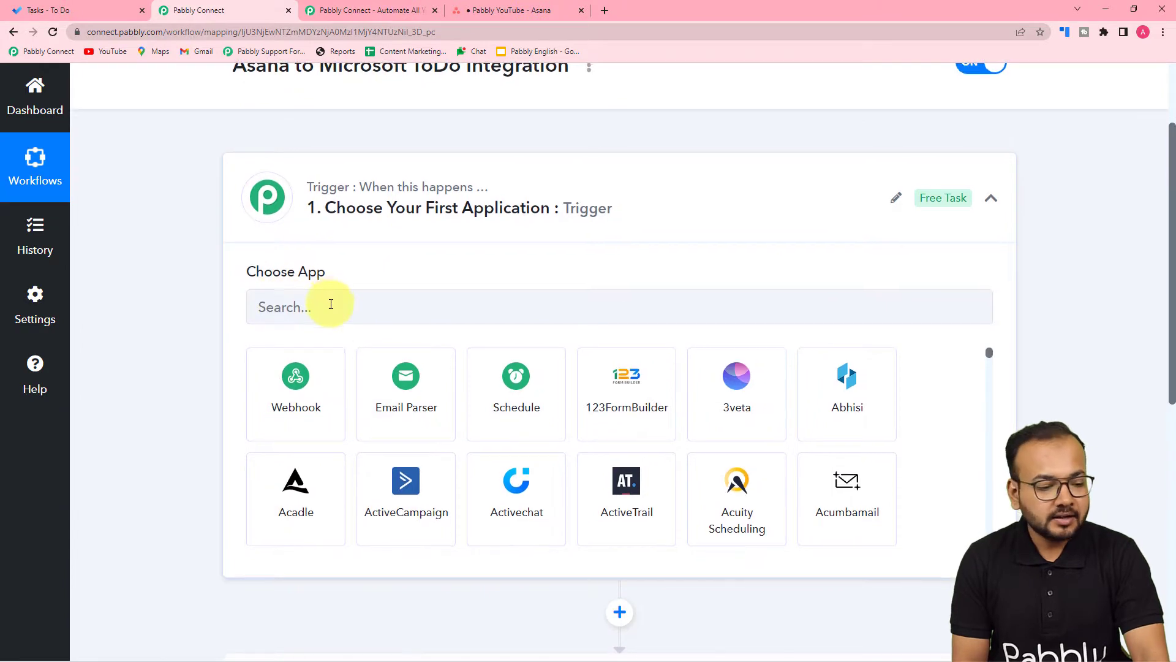
scroll(331, 307, "down", 3)
scroll(349, 345, "down", 2)
scroll(356, 498, "down", 3)
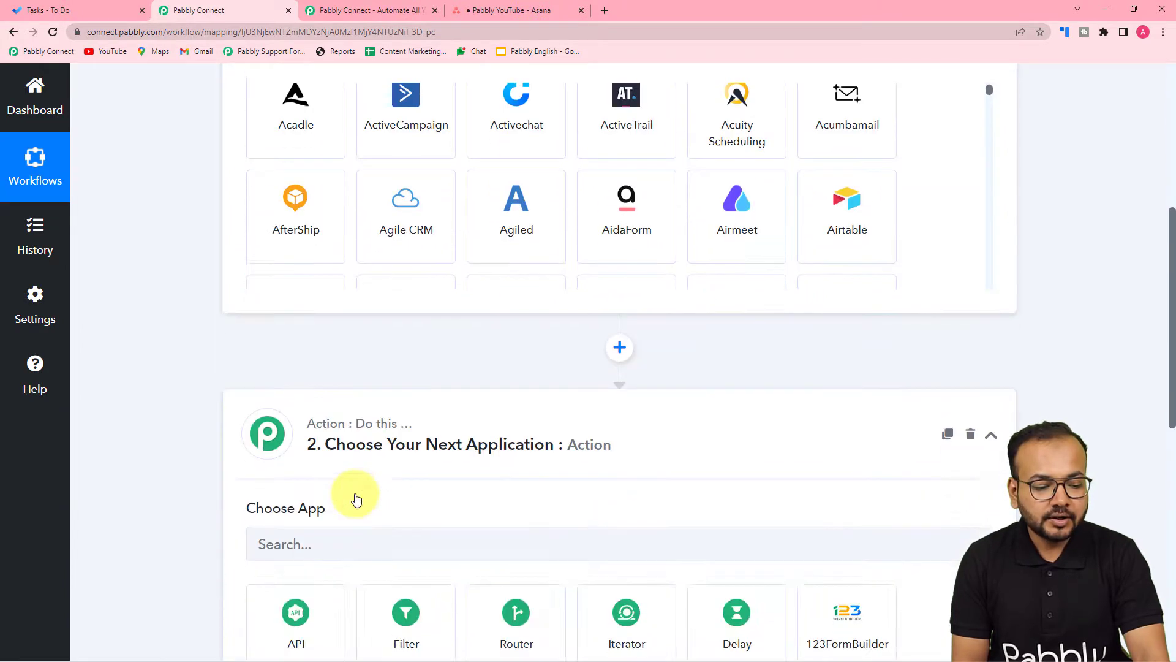
scroll(356, 494, "up", 6)
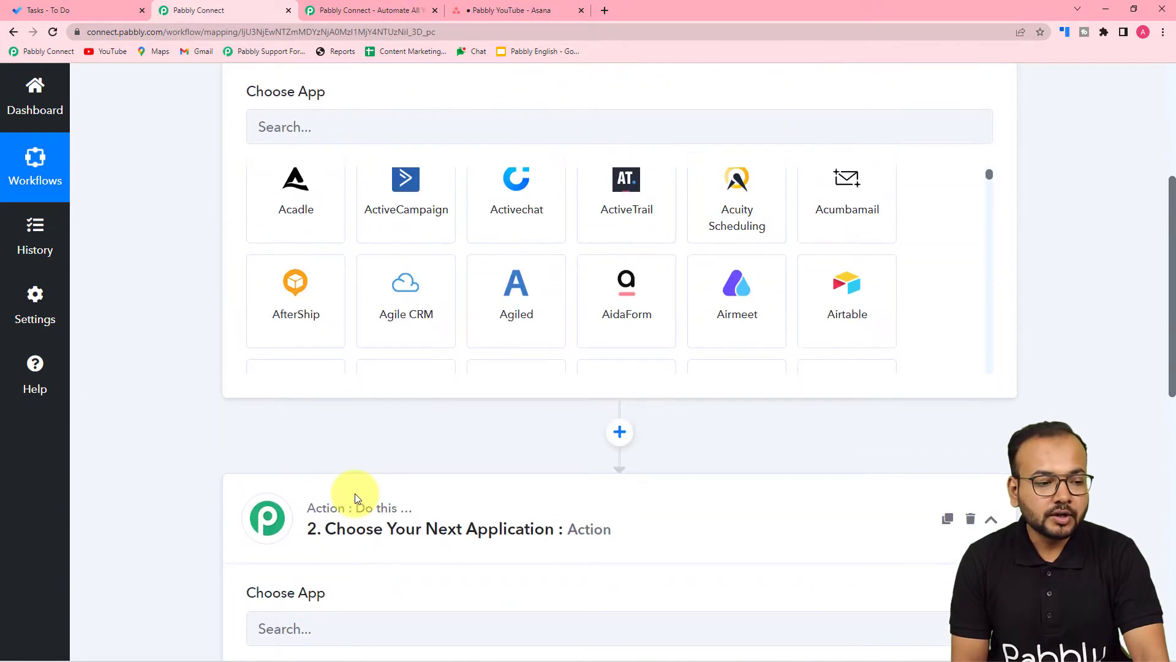
left_click(334, 310)
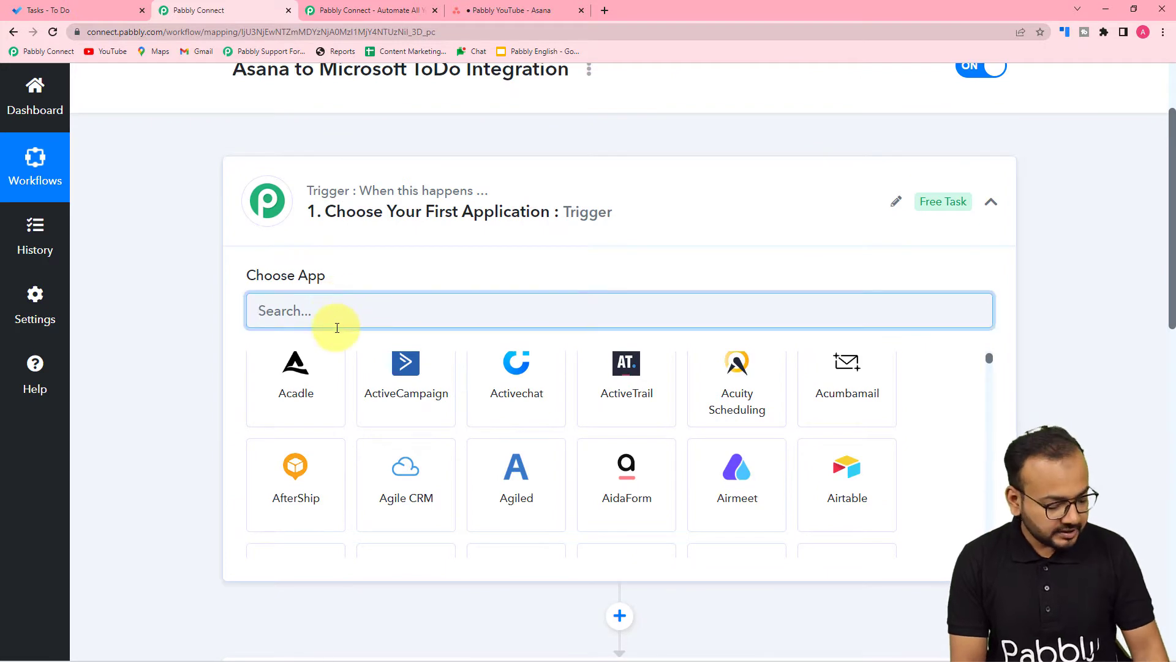
type("asa")
left_click(302, 408)
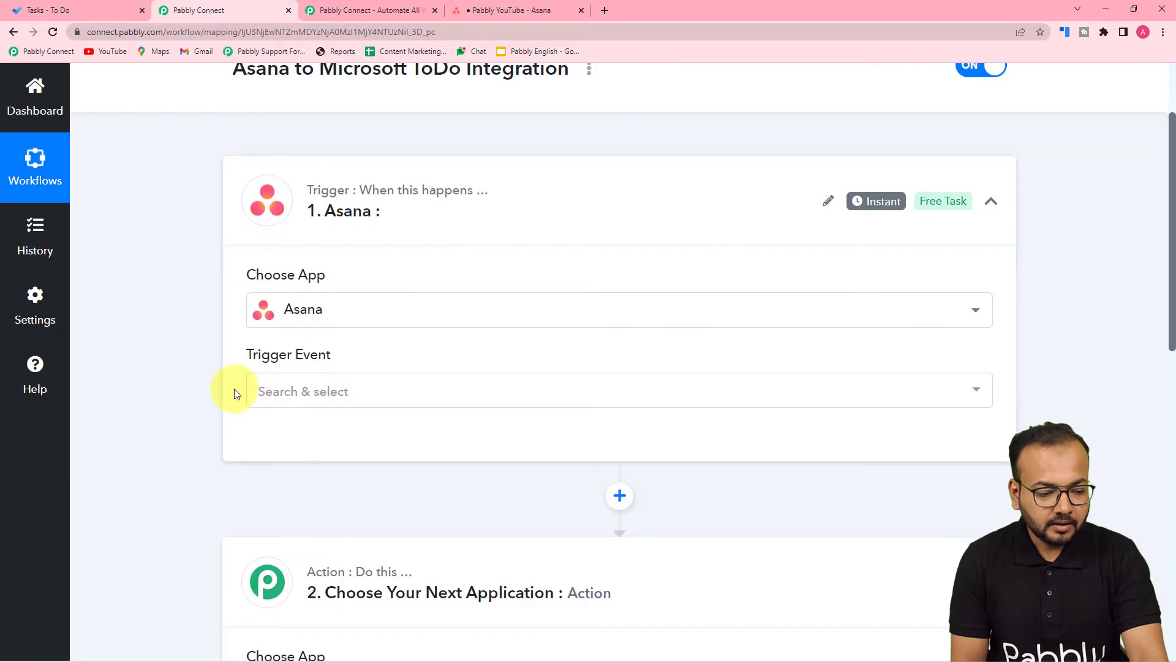
- Find Microsoft To-Do among the available apps and choose it as the workflow's action application
scroll(234, 388, "down", 4)
left_click(306, 441)
type("mic")
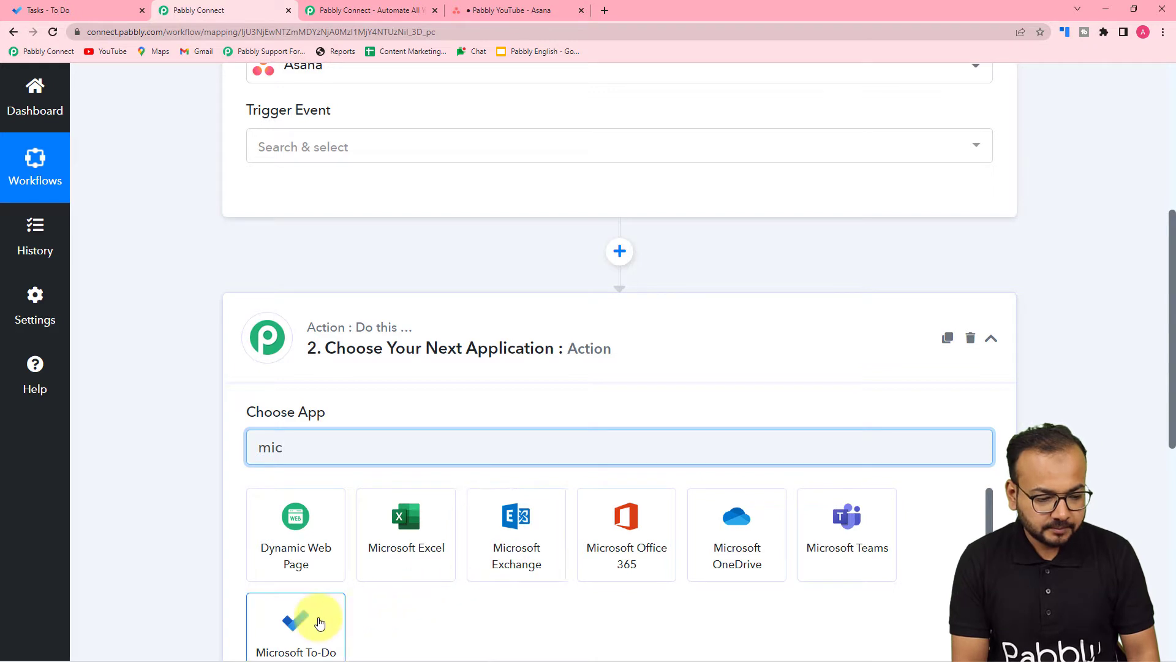
left_click(319, 623)
- Set the Asana trigger event to New Task in Project
scroll(208, 444, "up", 5)
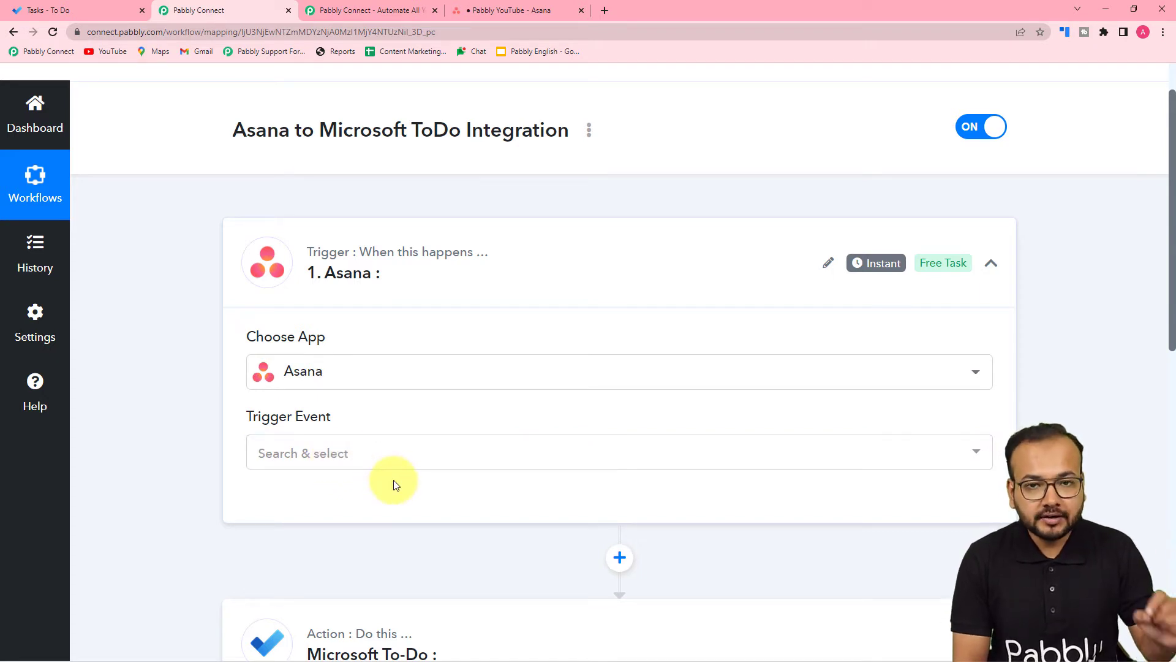
scroll(406, 485, "down", 6)
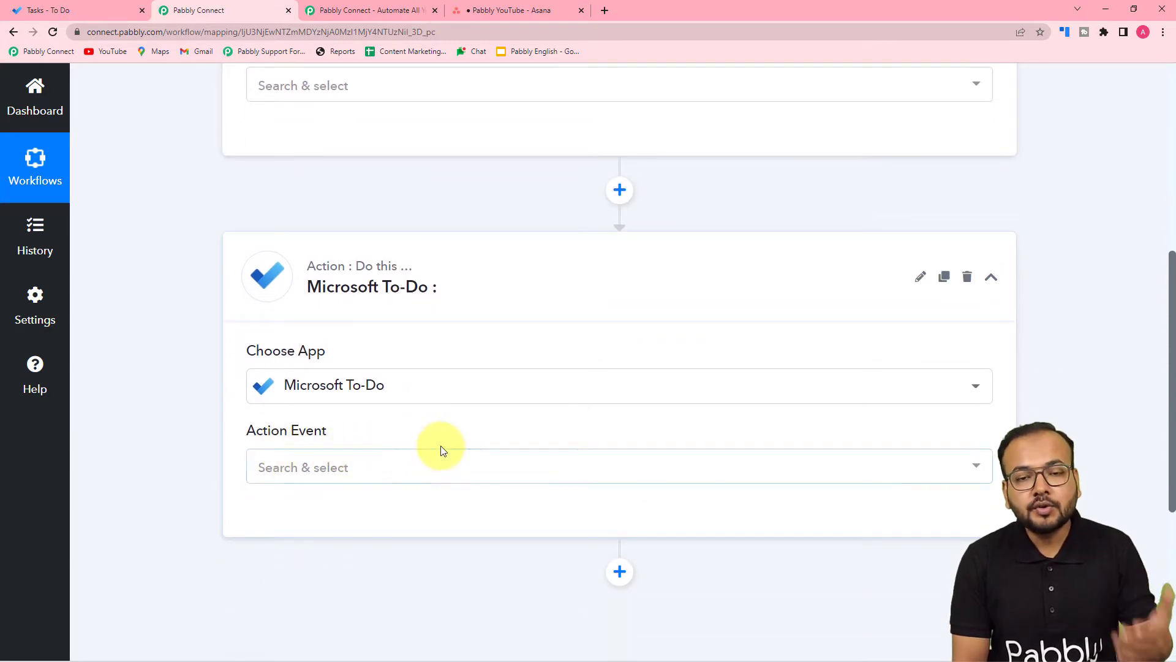
scroll(442, 450, "up", 2)
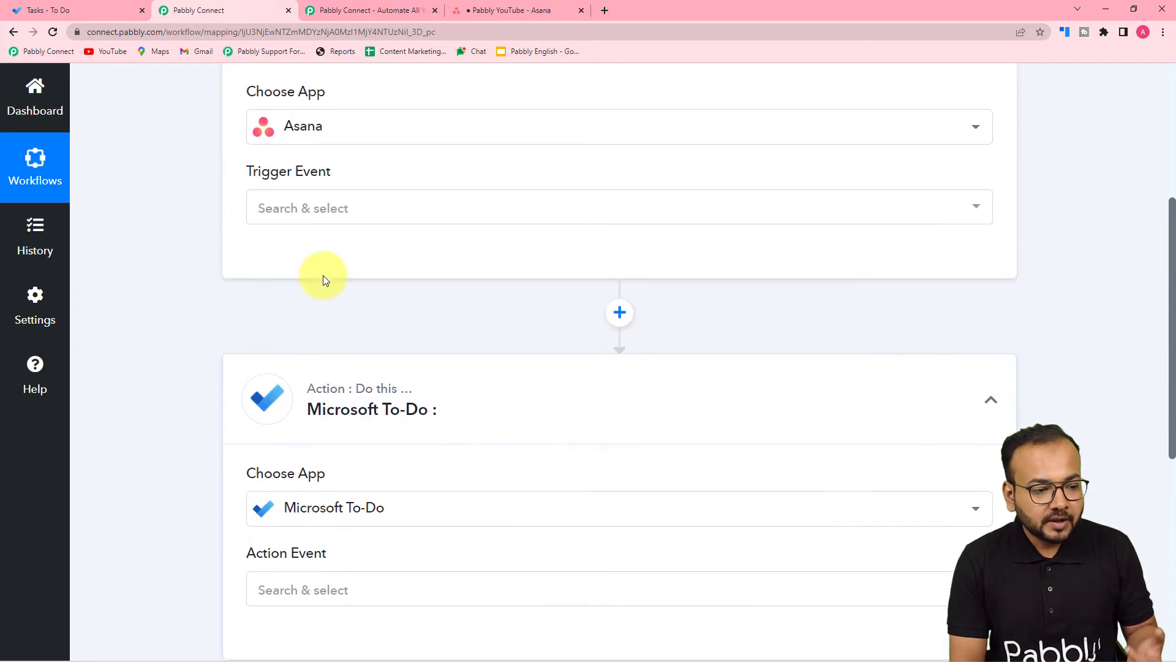
left_click(324, 219)
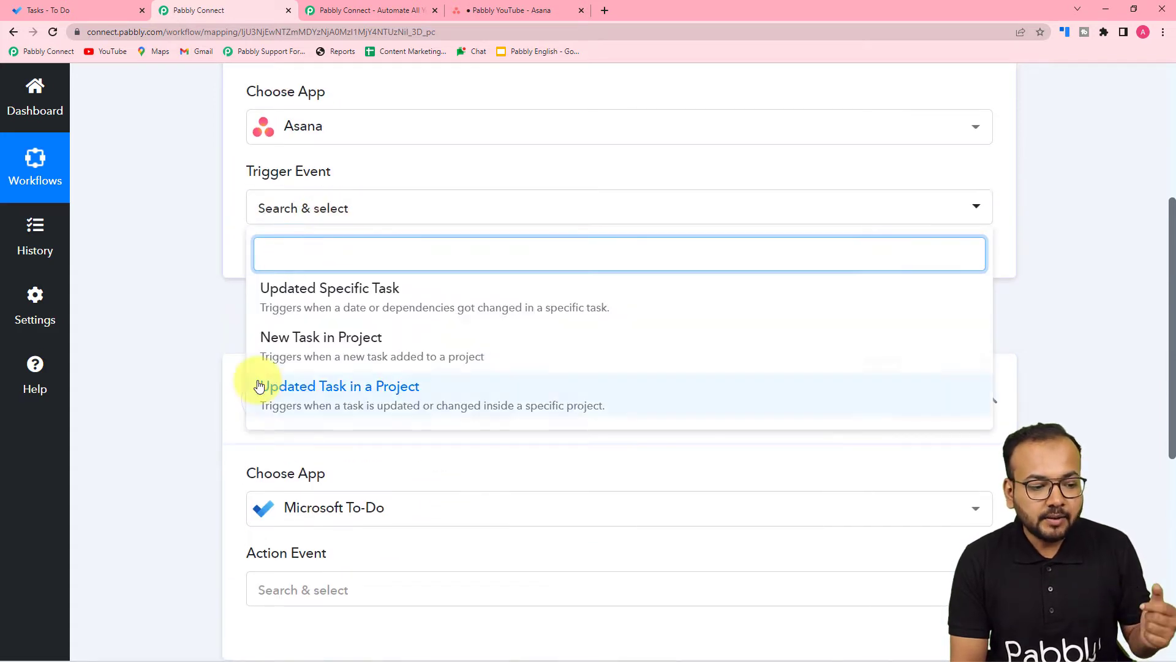
left_click(313, 348)
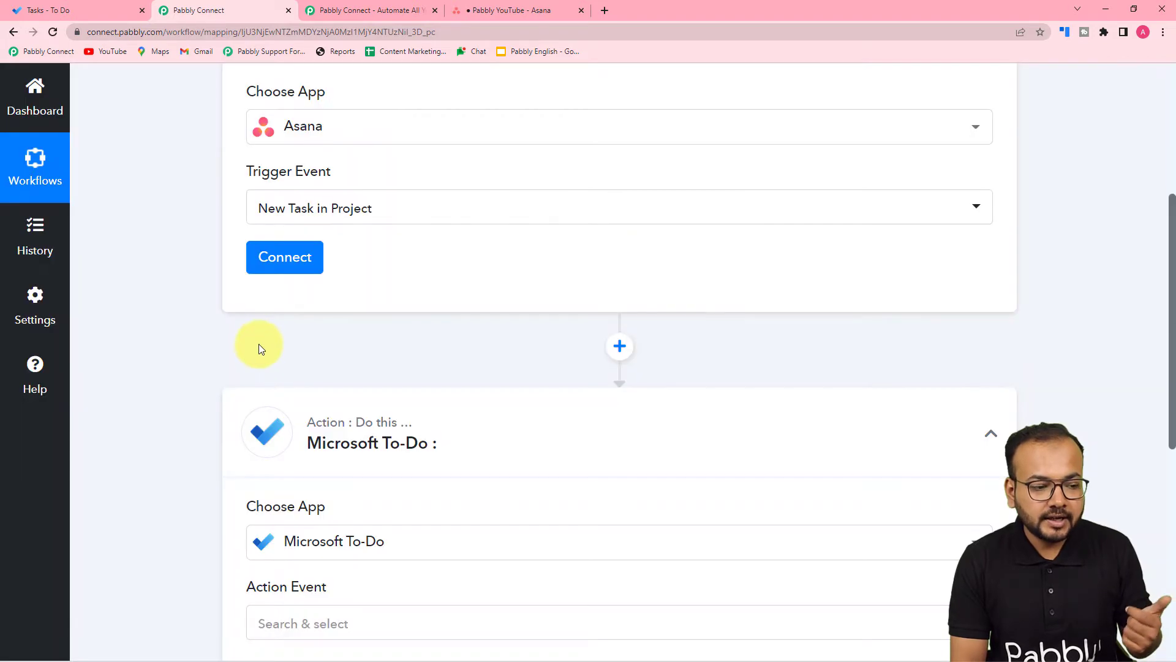
- Set the Microsoft To-Do action event to Create Task
scroll(257, 349, "down", 2)
scroll(257, 353, "down", 4)
left_click(320, 248)
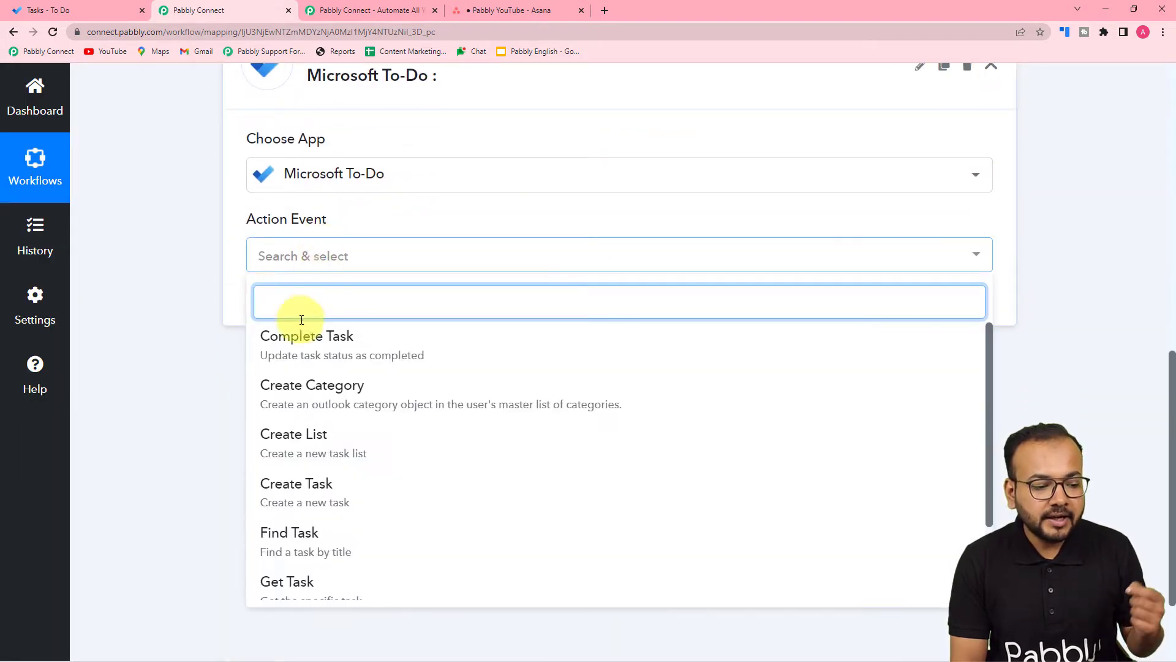
left_click(281, 487)
- Connect the Asana trigger to an Asana account through a new connection named Asana #26
scroll(282, 481, "up", 8)
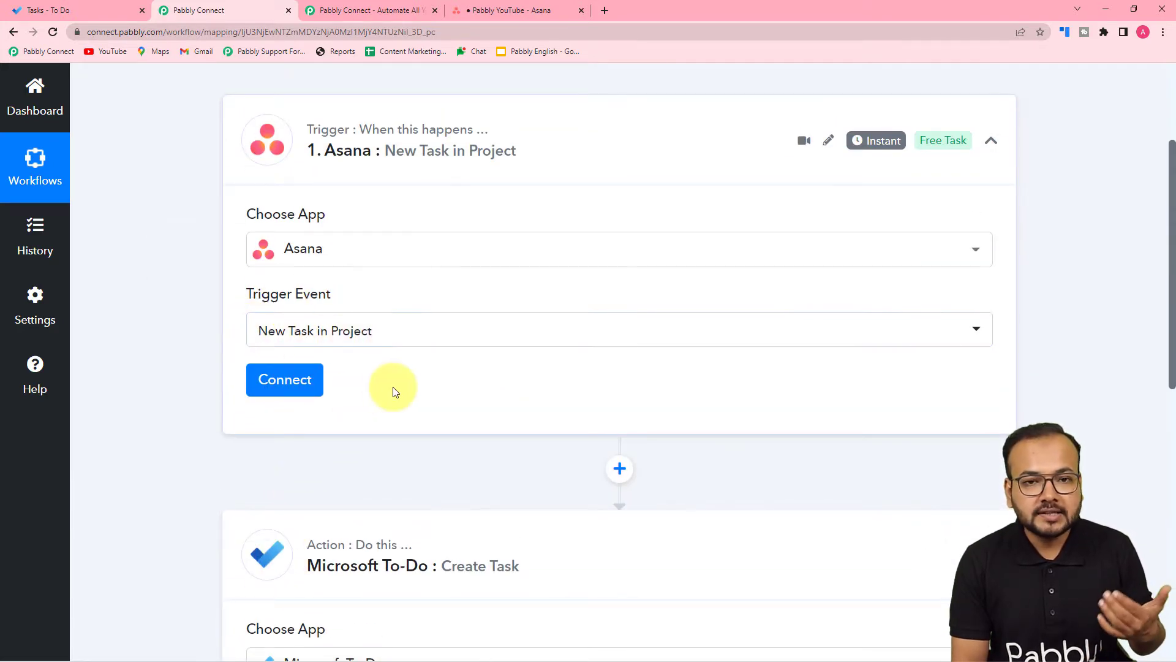
scroll(392, 387, "down", 6)
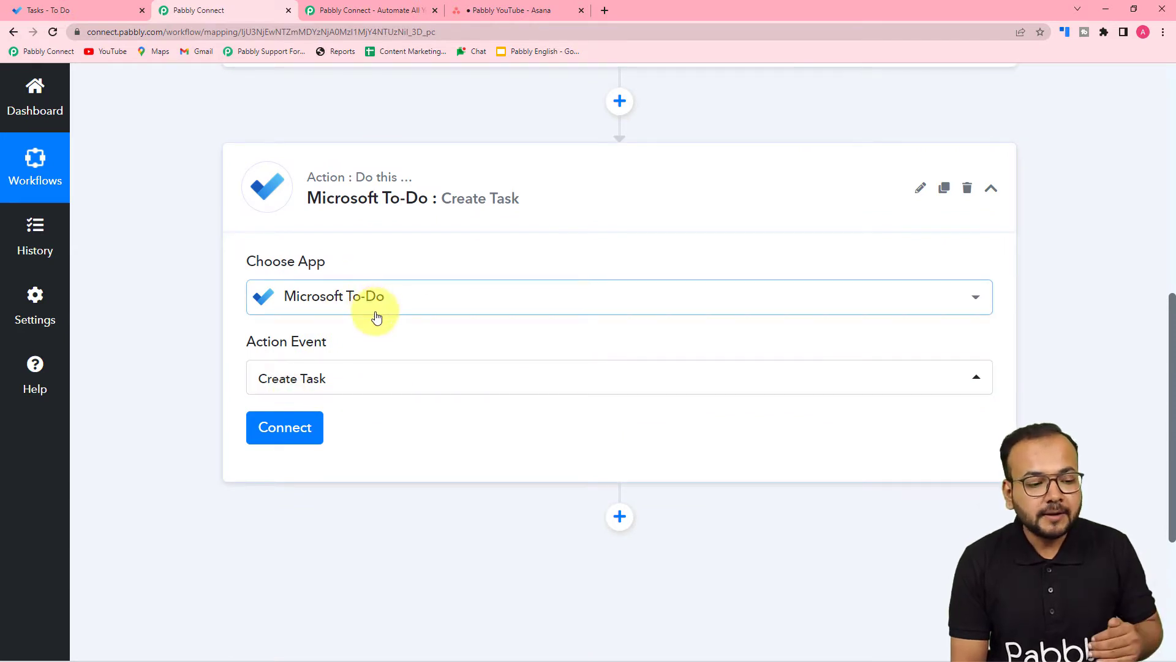
scroll(377, 317, "up", 6)
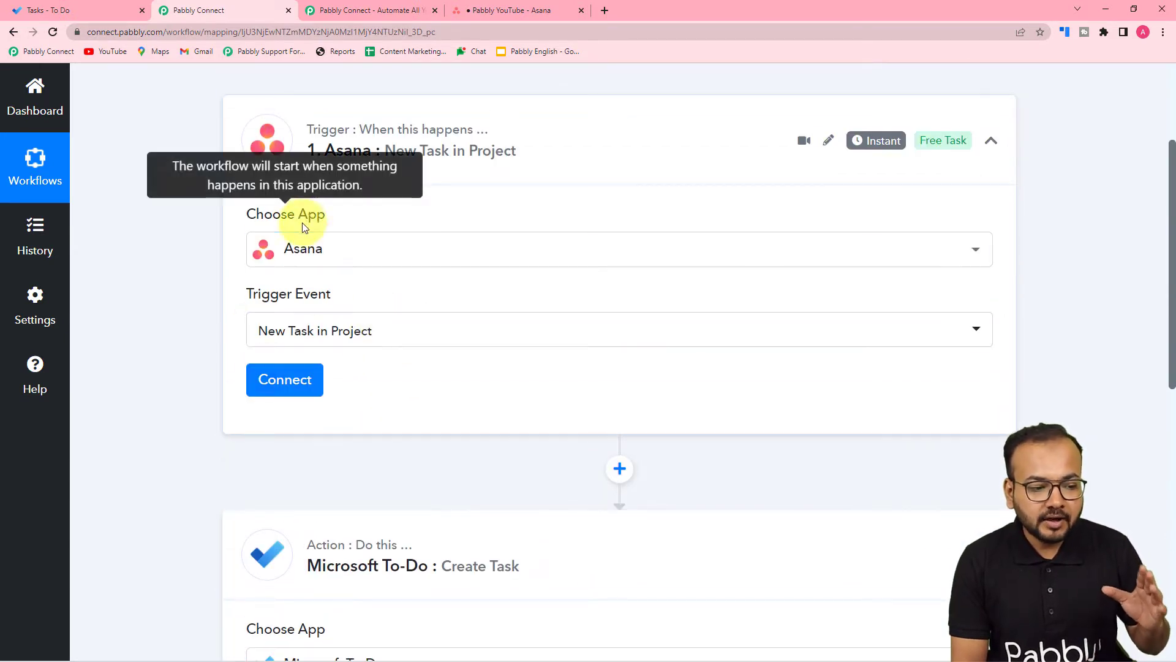
left_click(284, 380)
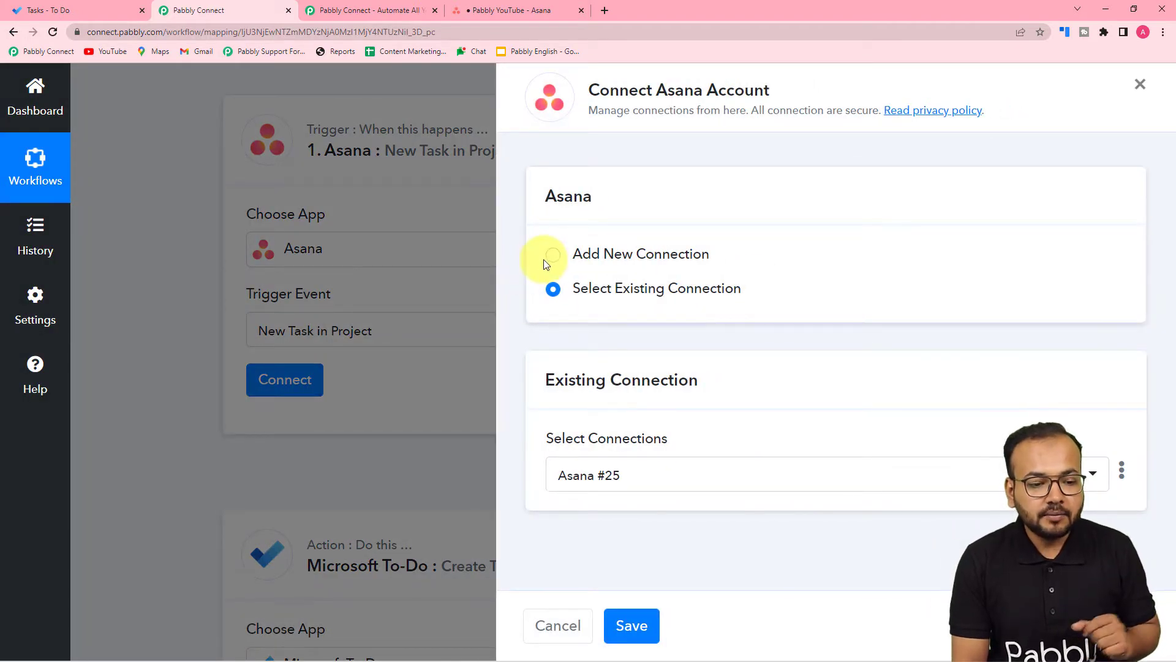
left_click(552, 257)
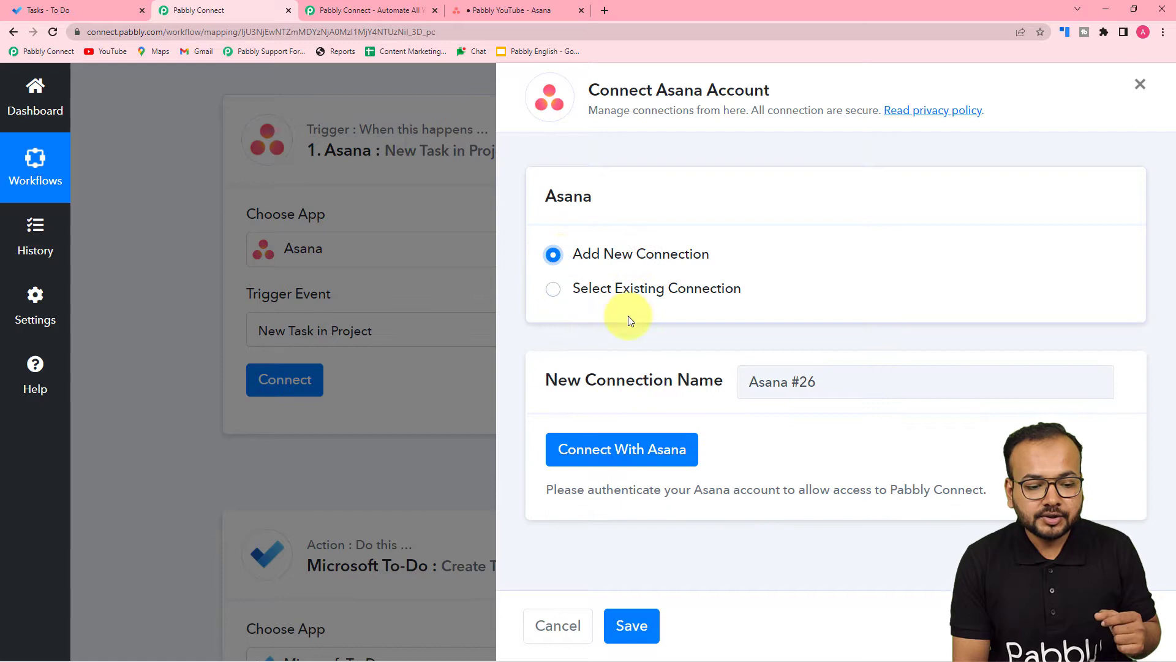
left_click(603, 454)
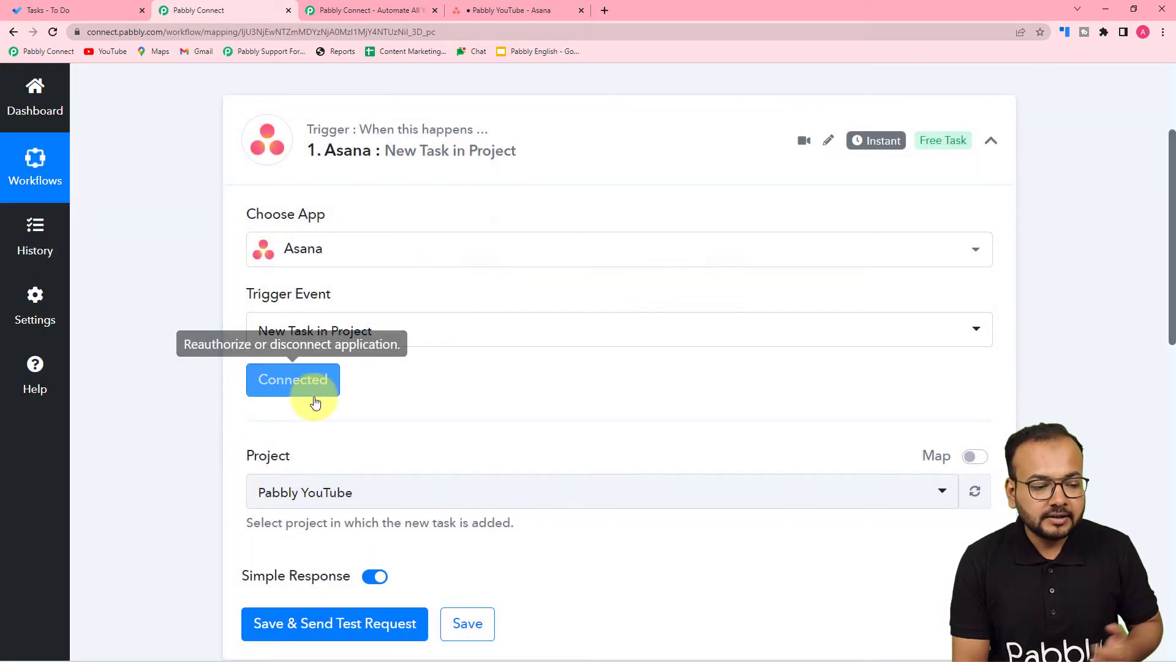
- Check the project name on the Asana board and select Pabbly YouTube as the trigger's project
scroll(307, 397, "down", 3)
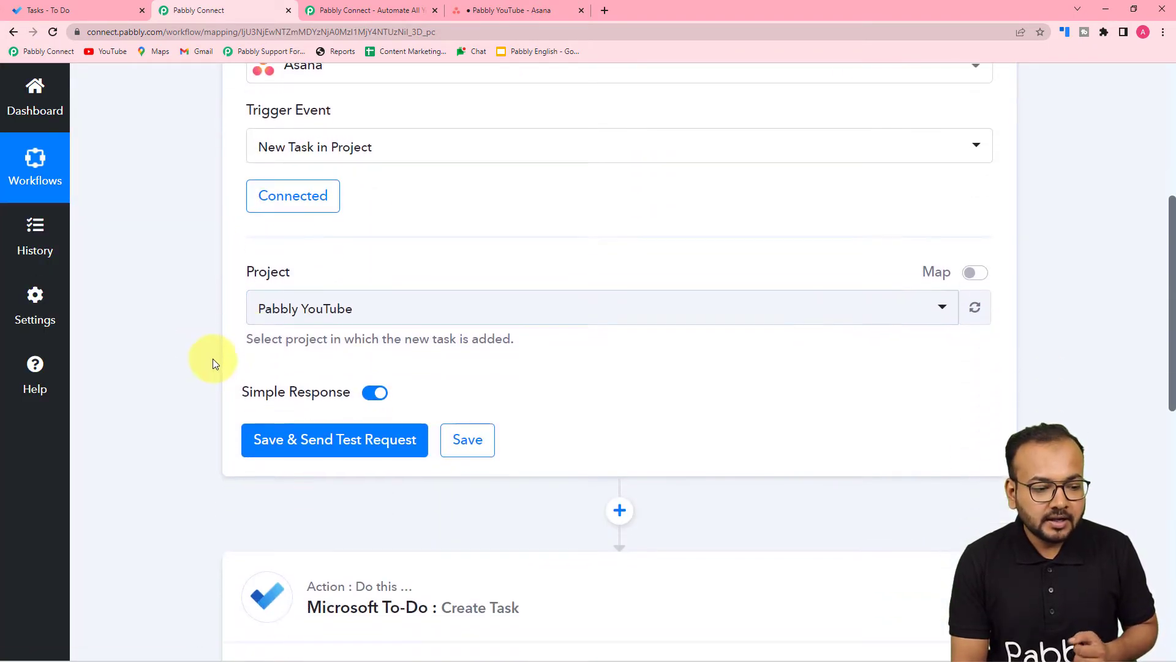
left_click(339, 316)
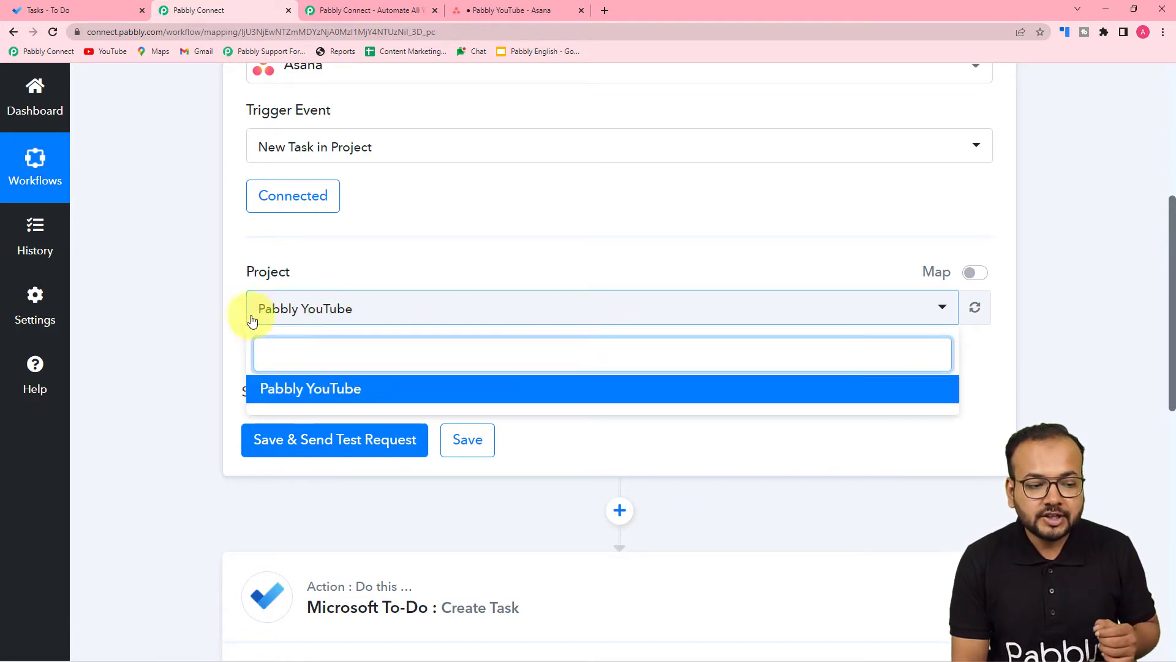
left_click(515, 10)
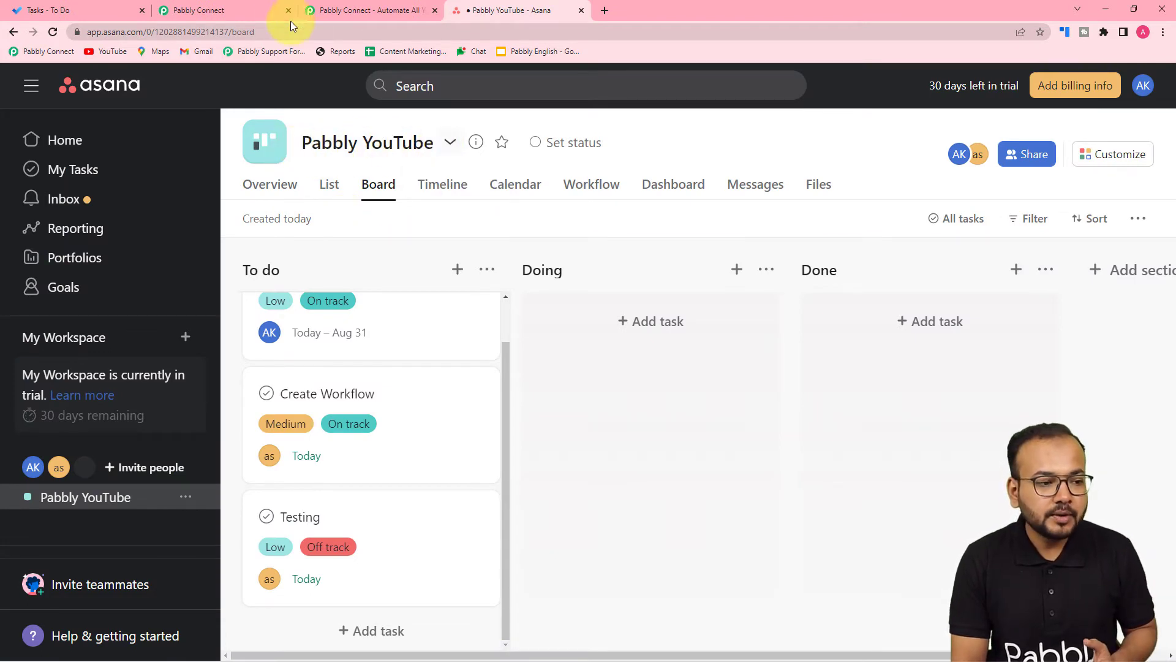
left_click(227, 12)
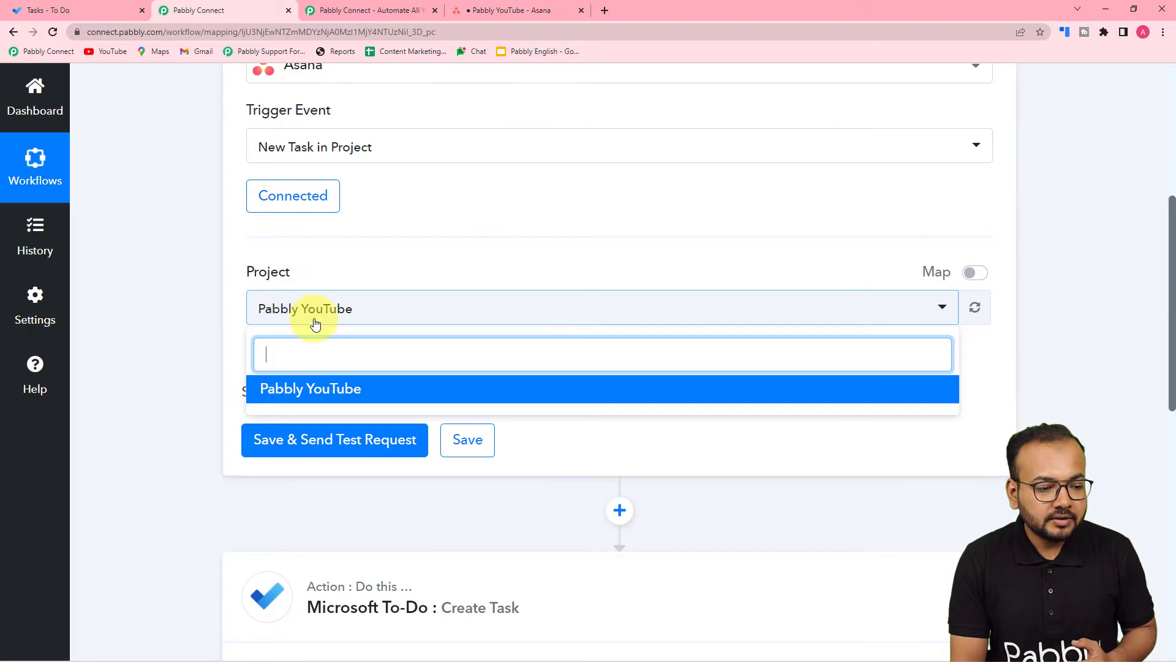
left_click(302, 392)
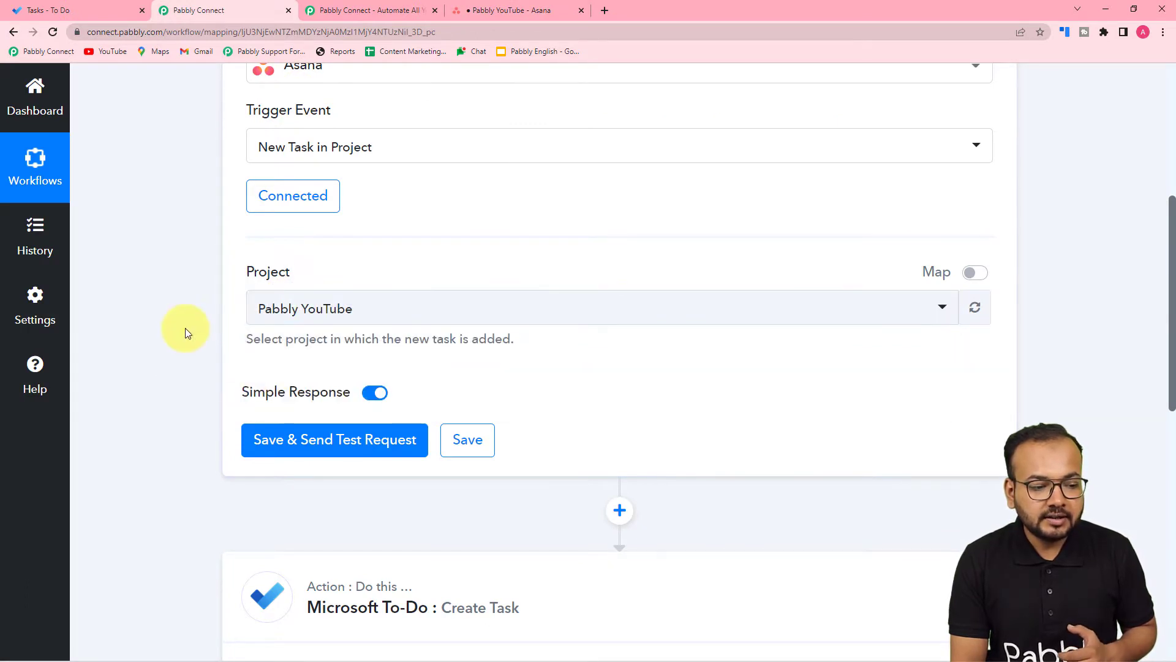
- Save the Asana trigger and send a test request so it listens for a new task
scroll(185, 331, "down", 2)
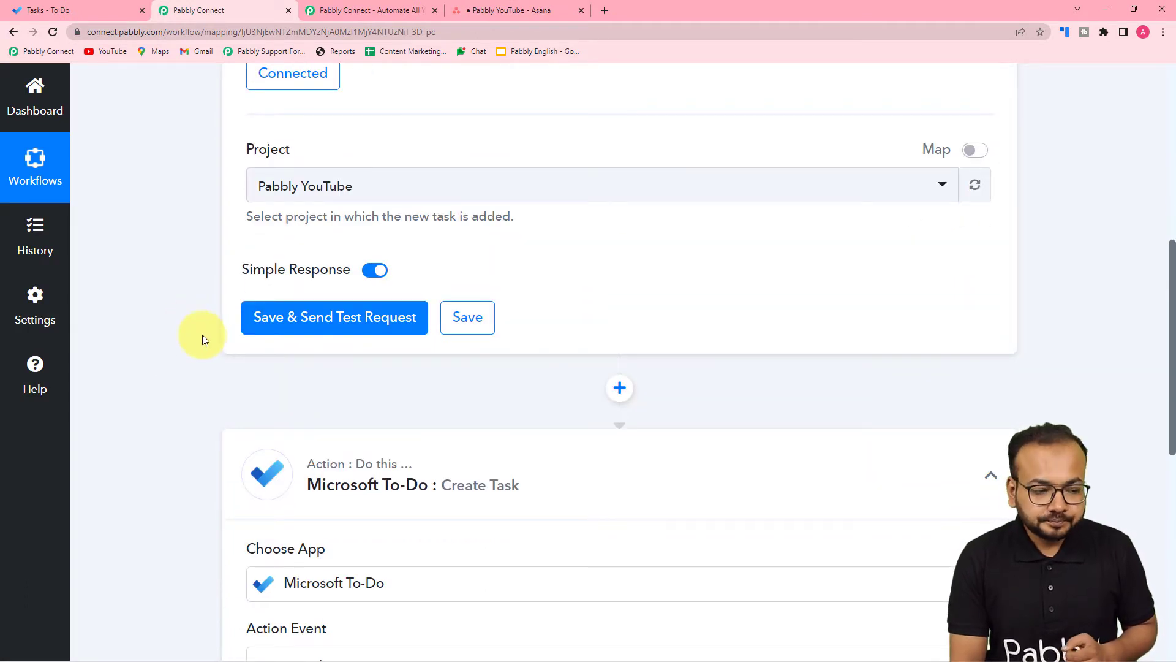
left_click(300, 325)
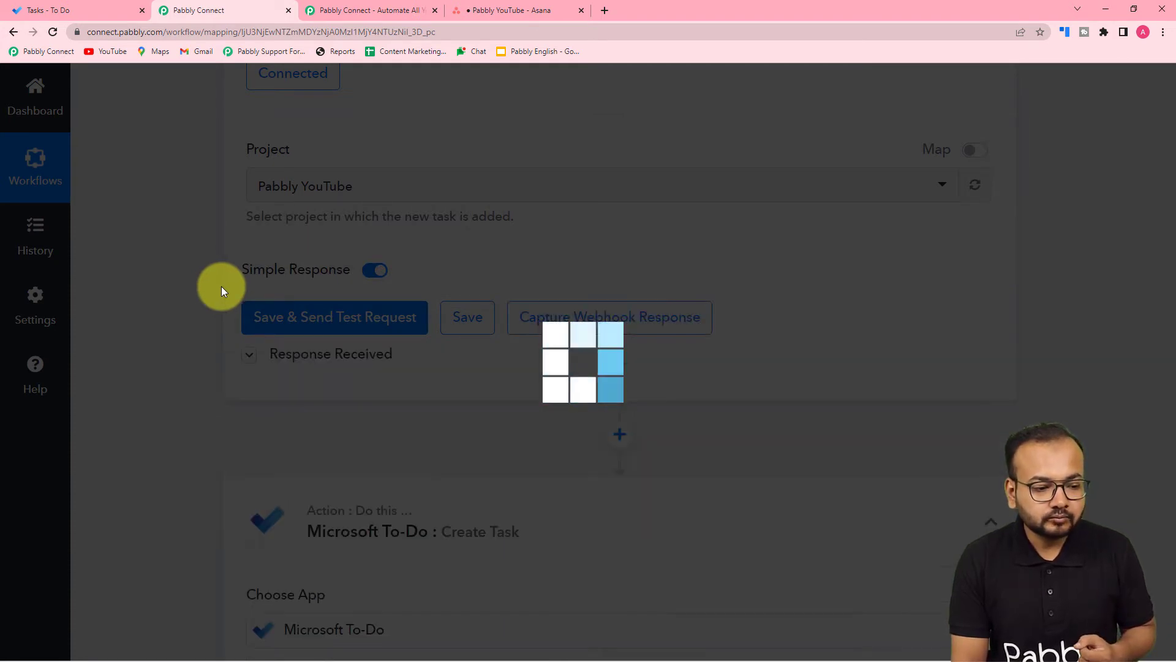
scroll(222, 286, "down", 2)
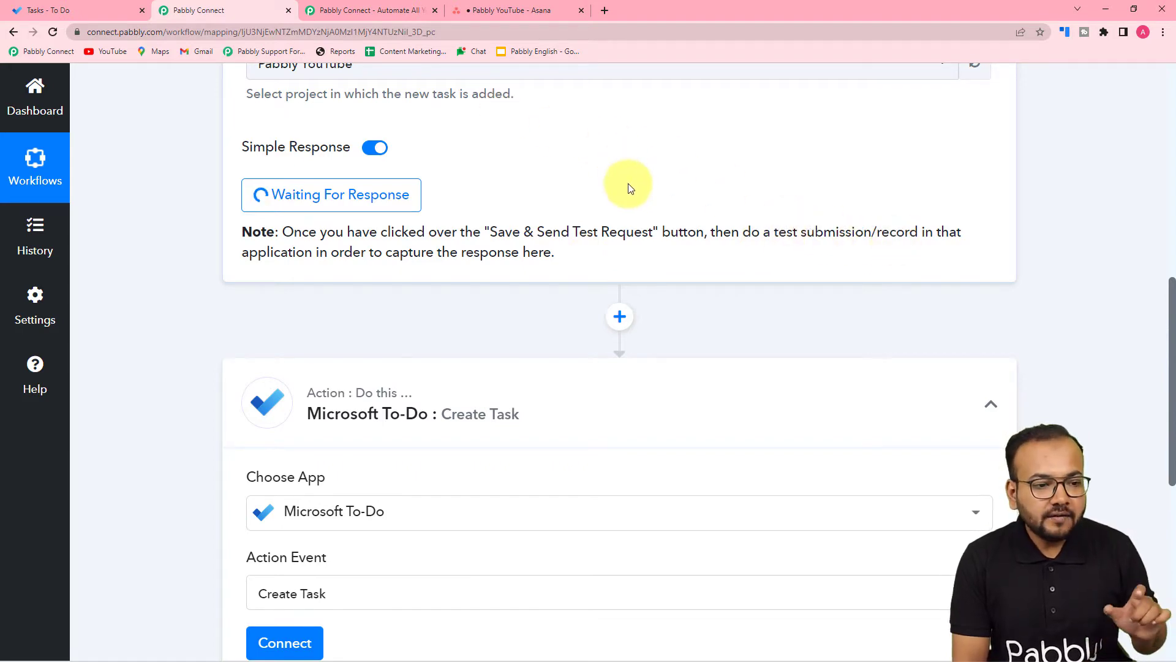
scroll(631, 187, "up", 2)
scroll(631, 187, "up", 3)
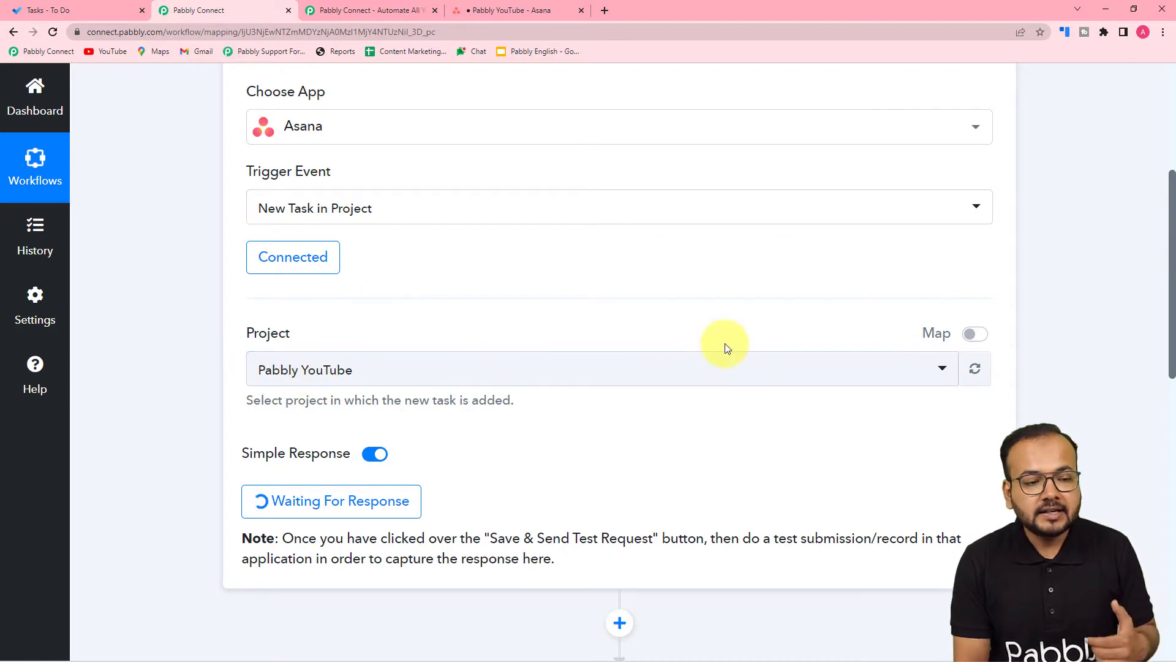
- Switch to the Asana board and add a task named Video Creation in the To do section of Pabbly YouTube
scroll(728, 348, "down", 2)
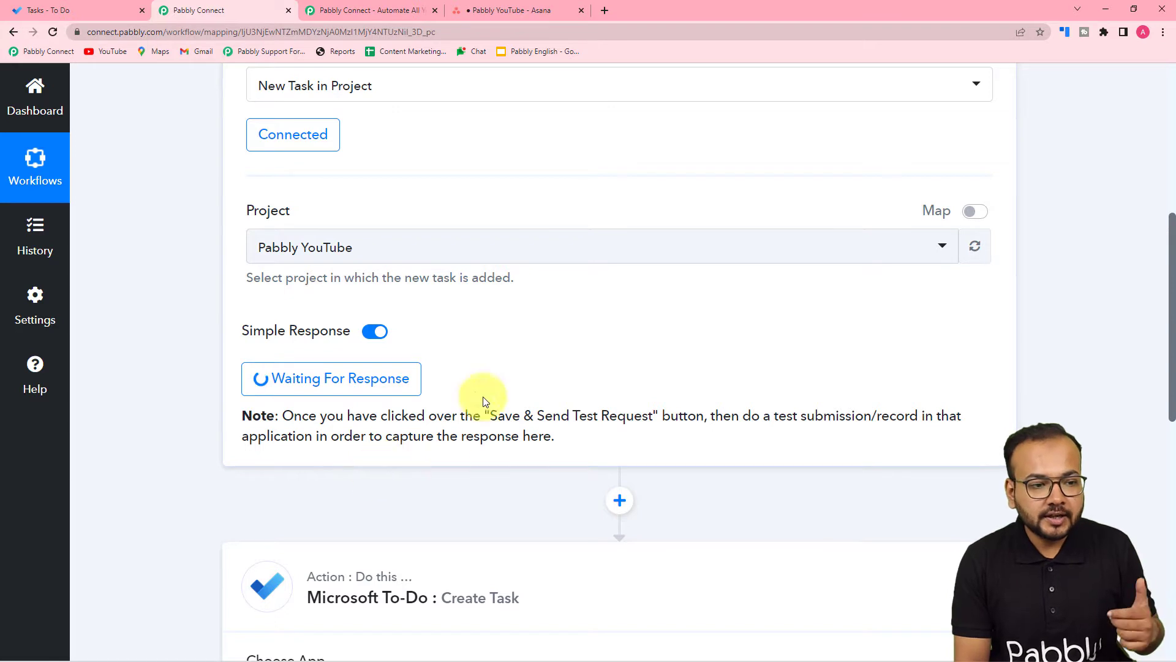
left_click(524, 11)
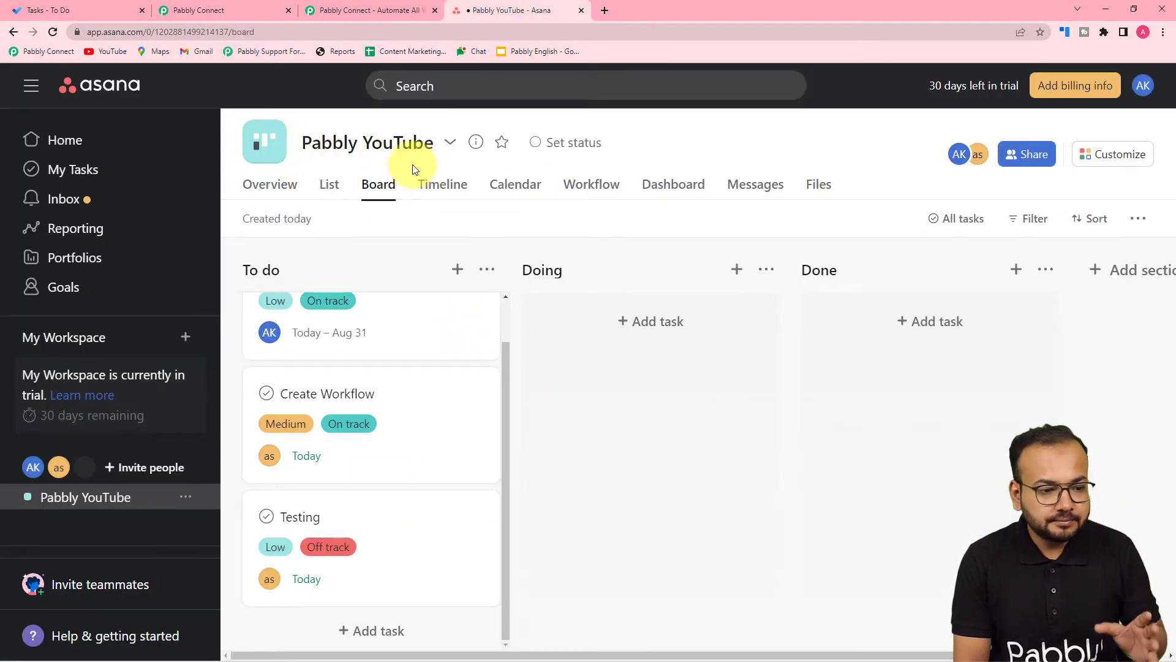
scroll(372, 343, "up", 1)
scroll(372, 338, "down", 1)
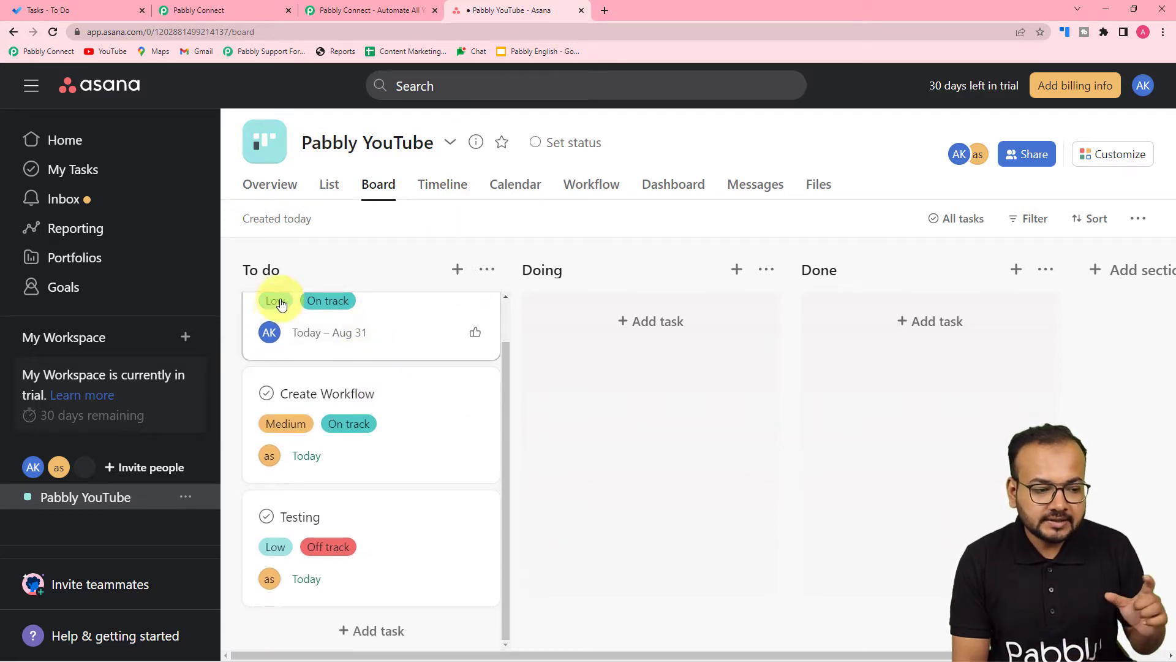
left_click(370, 634)
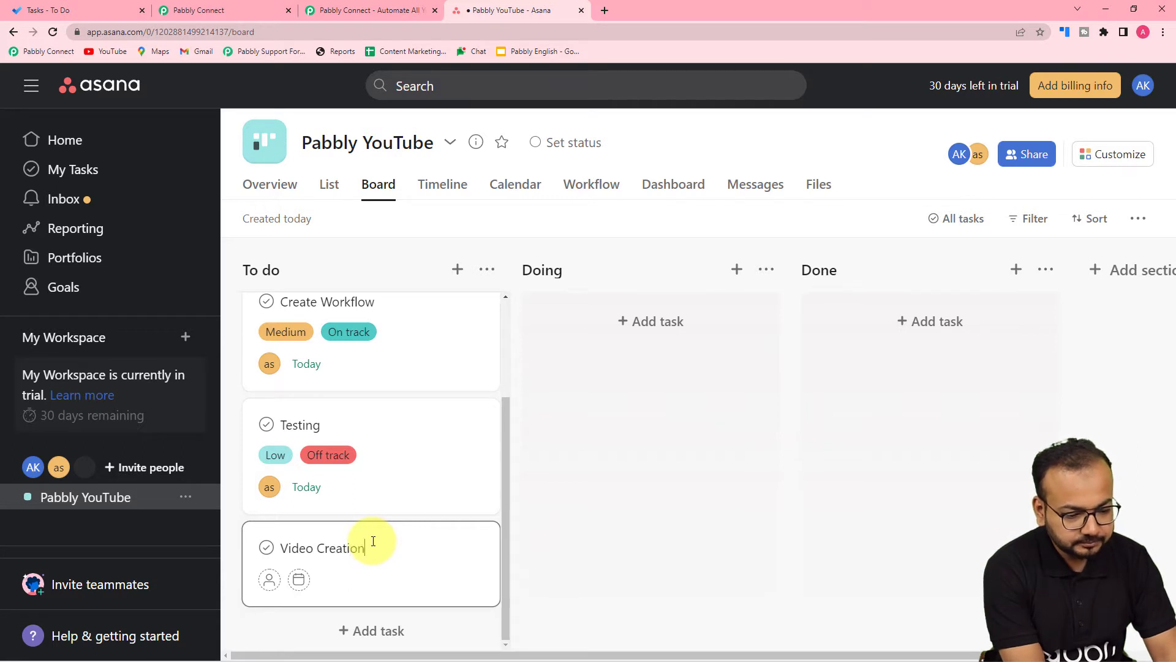
- Set the due date of the Video Creation task to 08/30/22
left_click(299, 580)
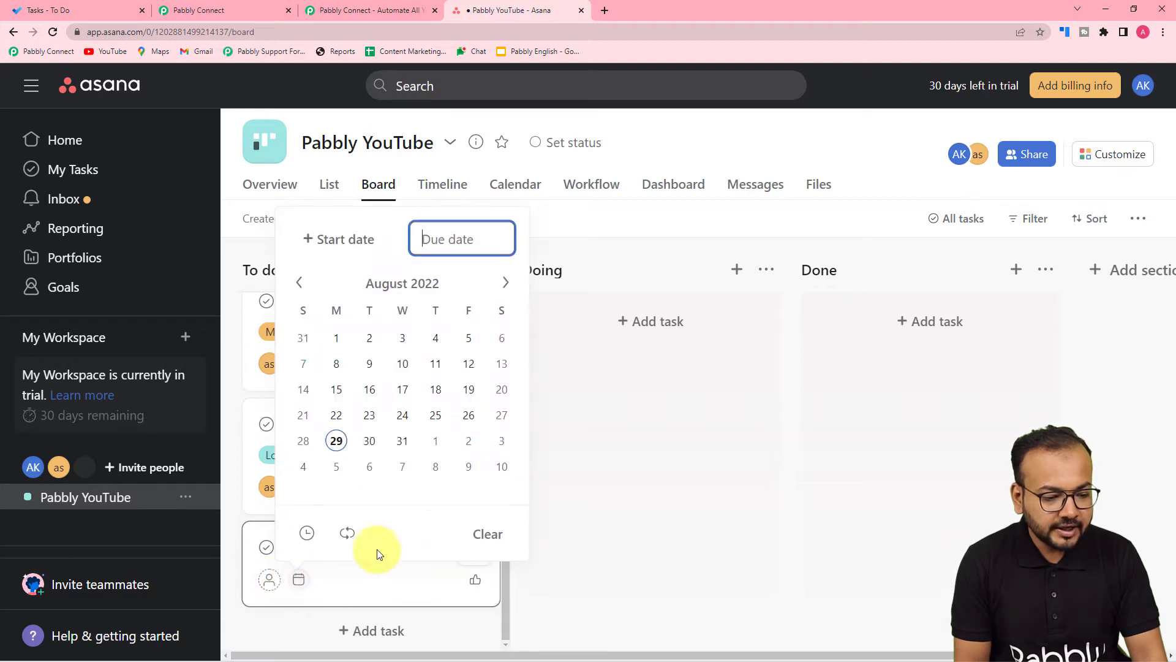
left_click(356, 445)
left_click(367, 441)
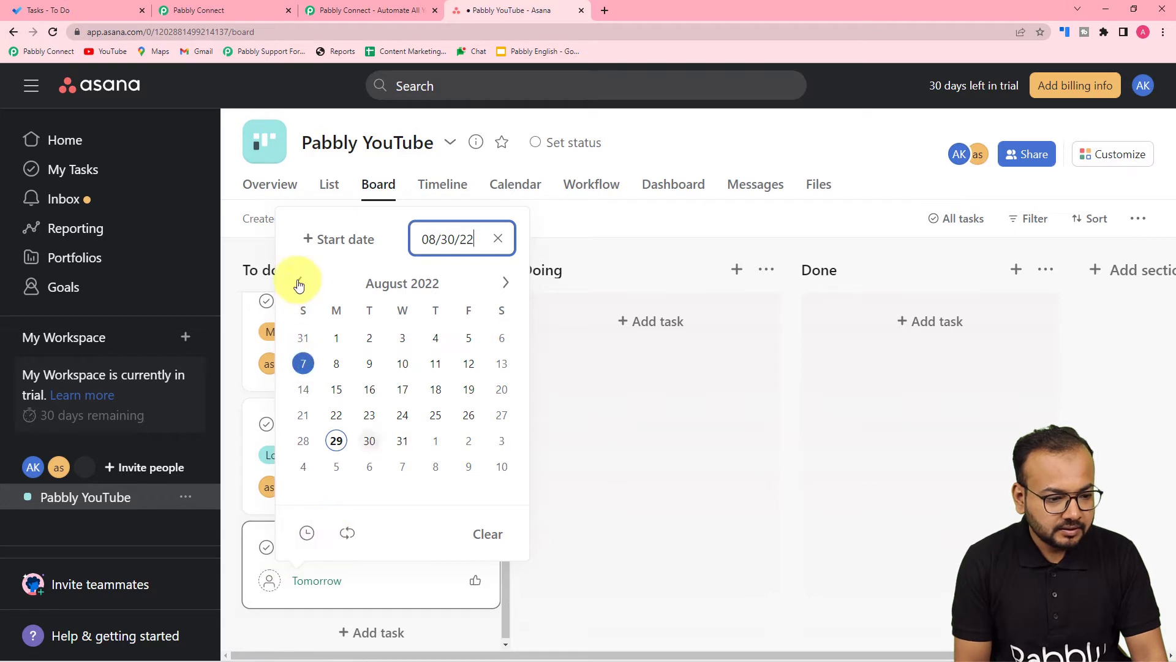
left_click(406, 601)
- Open the Video Creation task's details and assign it to the second teammate suggested
left_click(406, 600)
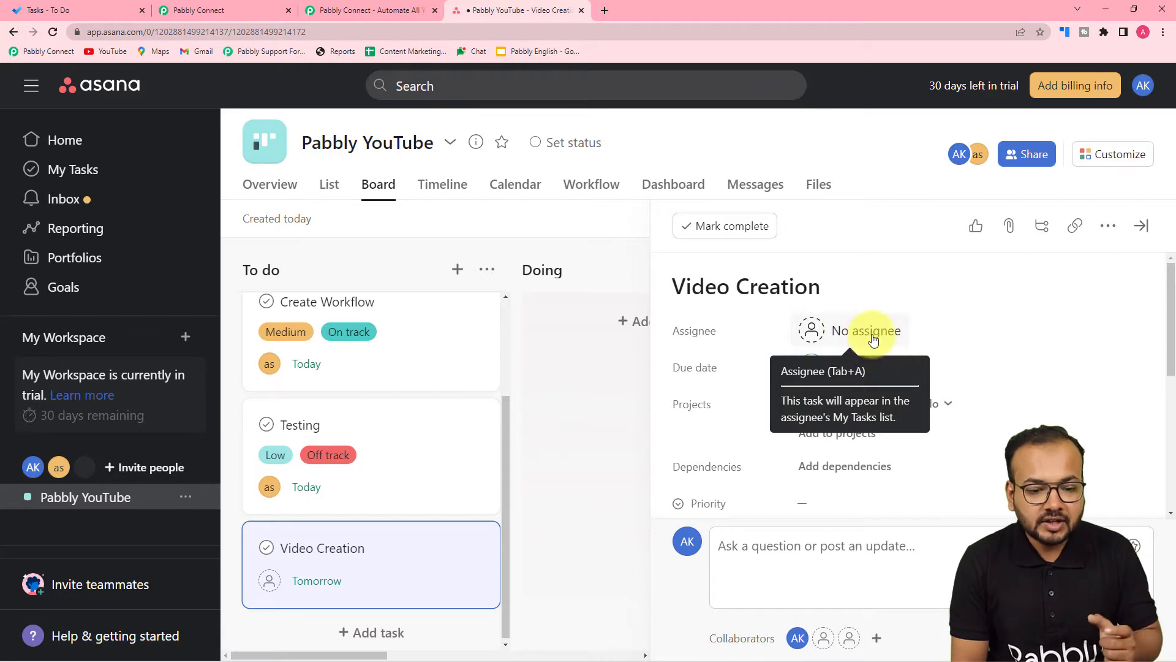
left_click(873, 339)
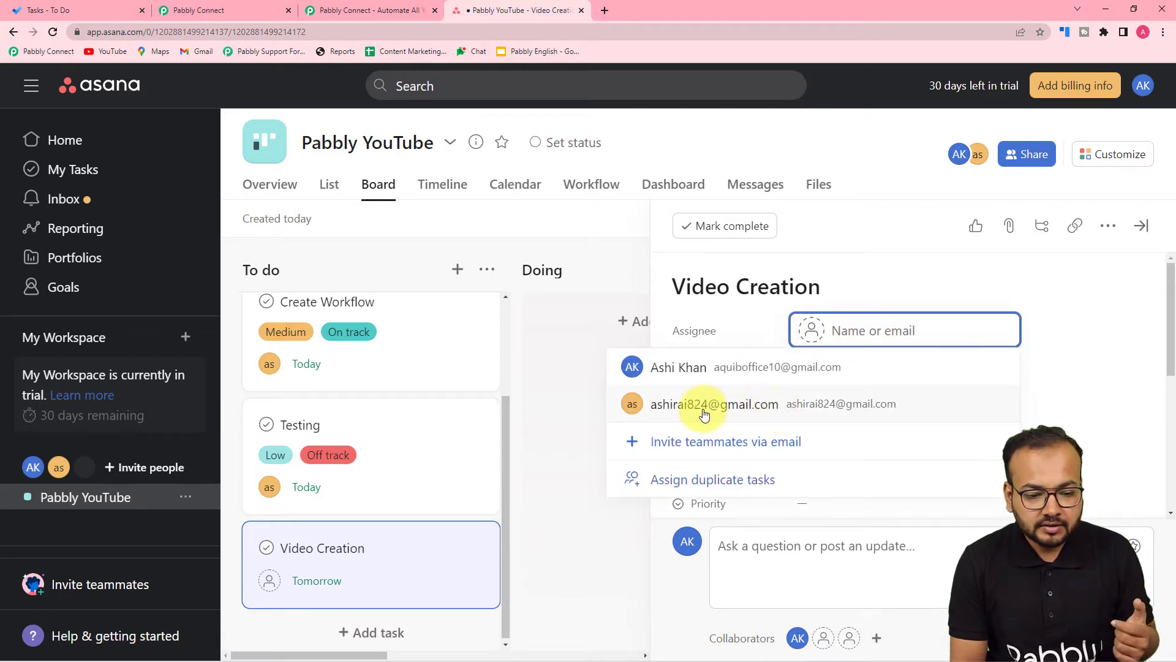
left_click(766, 406)
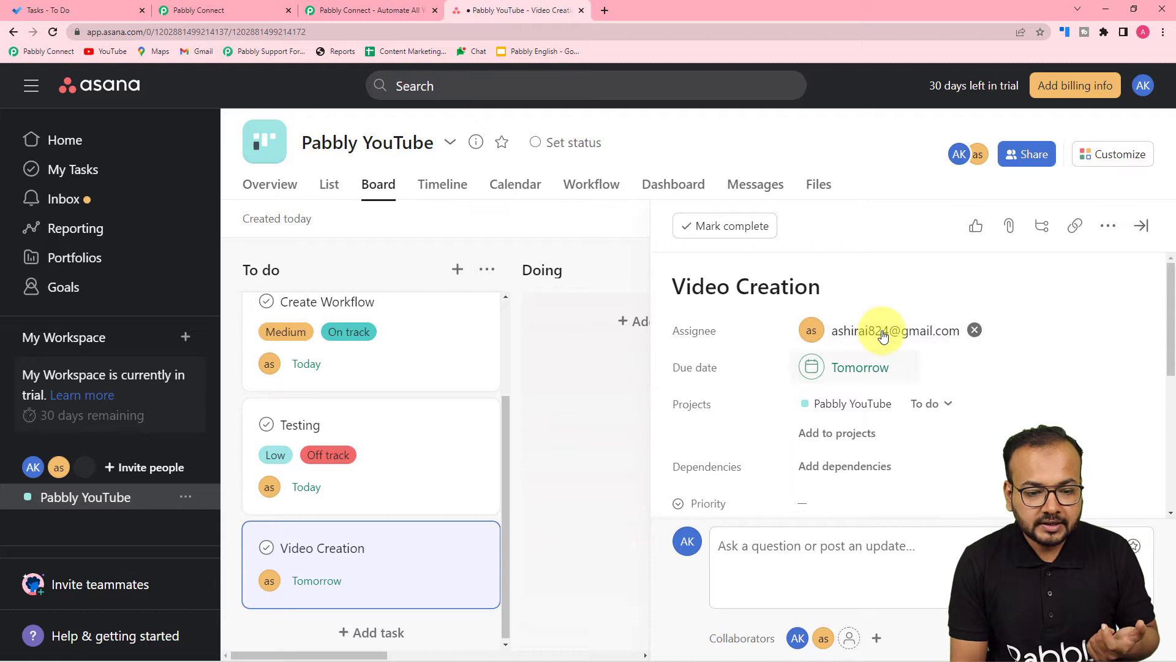
mouse_move(870, 331)
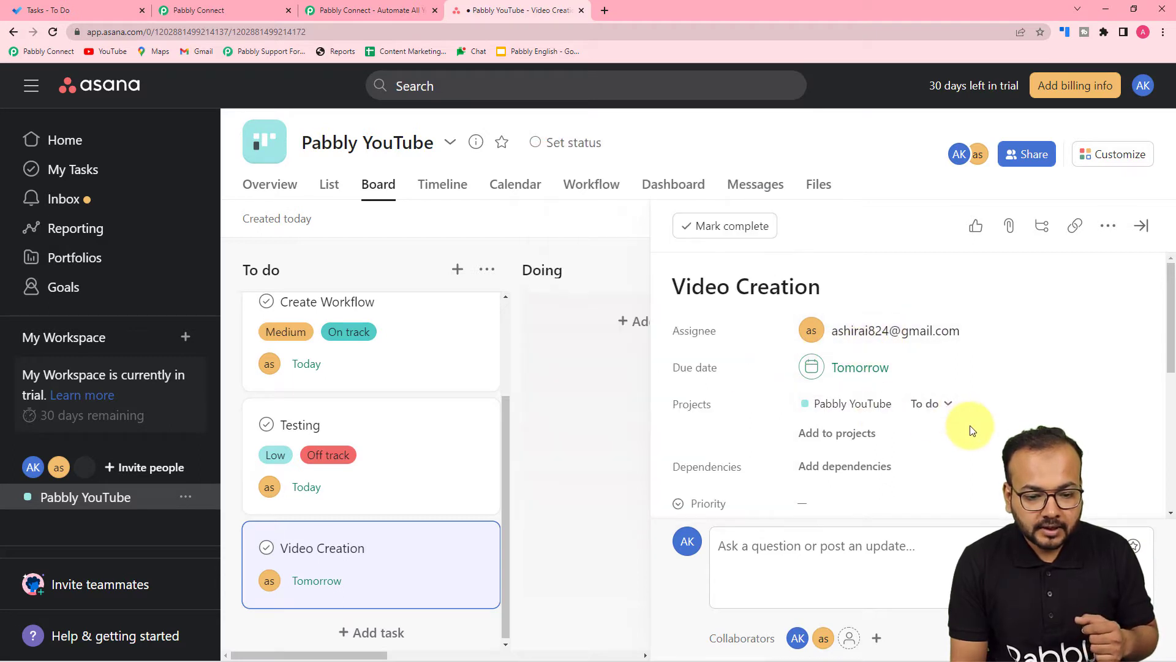
- Set the Video Creation task's priority to Medium and its status to On track
scroll(970, 431, "down", 1)
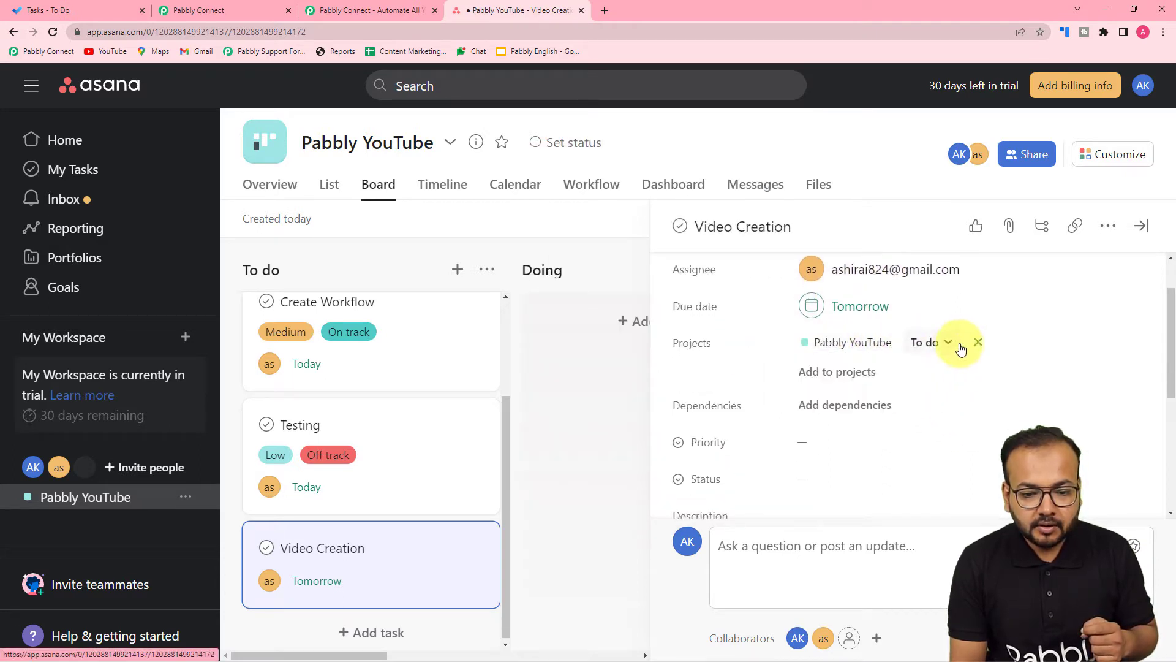
scroll(813, 382, "down", 2)
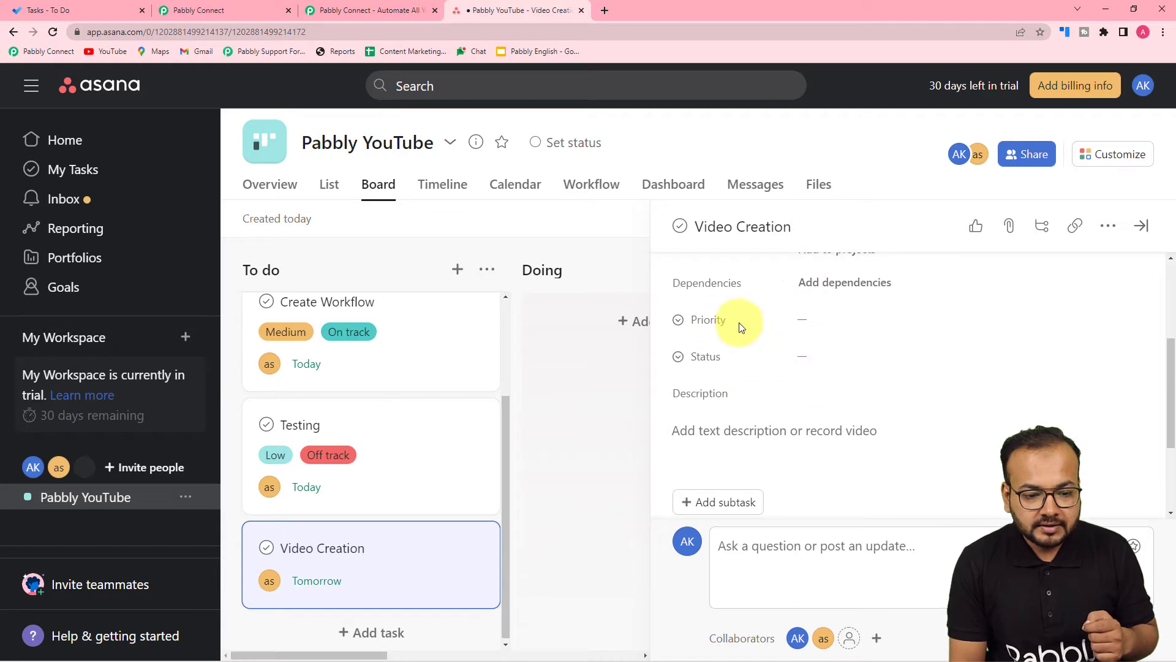
mouse_move(685, 329)
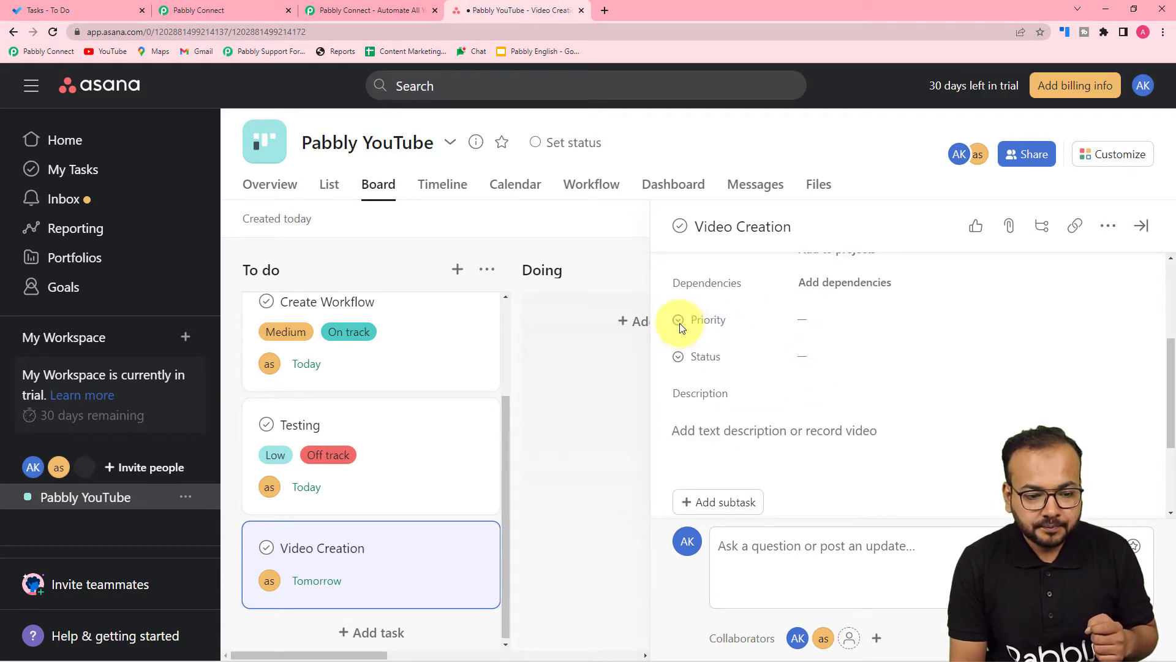
left_click(833, 320)
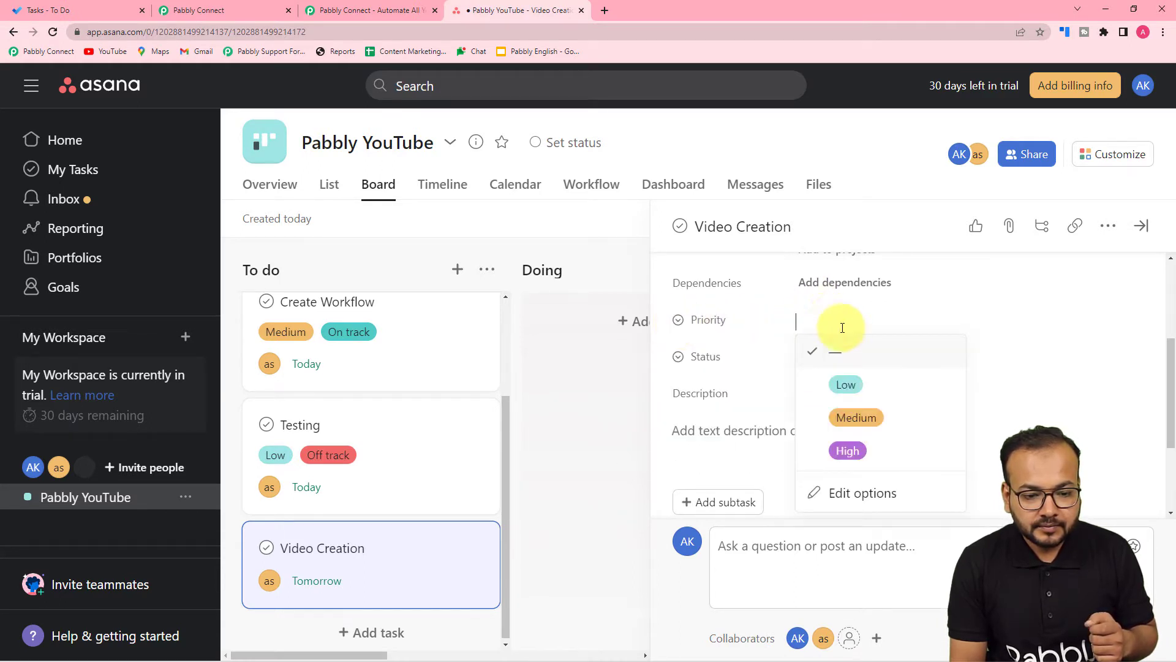
left_click(849, 420)
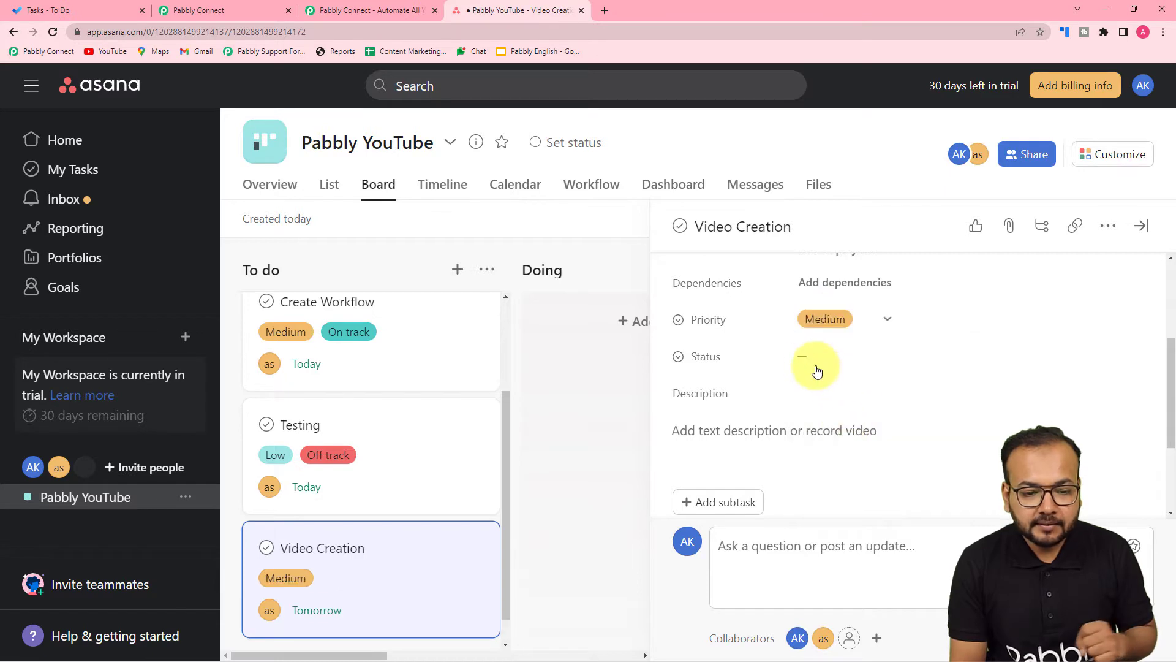
left_click(814, 362)
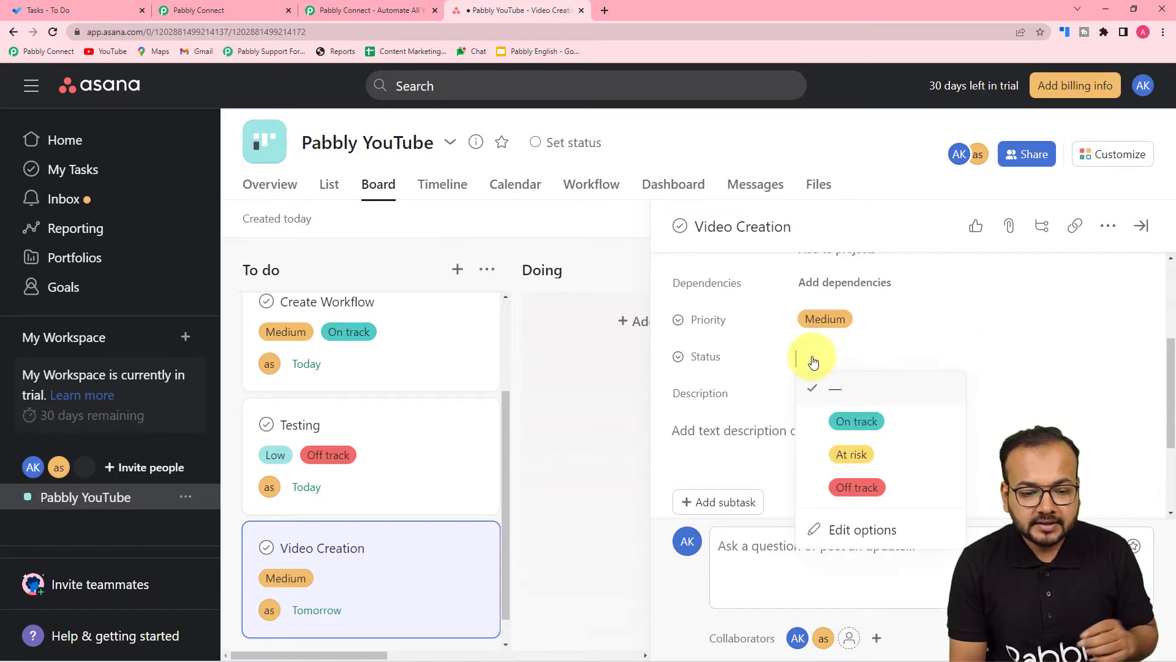
left_click(846, 416)
scroll(812, 412, "down", 2)
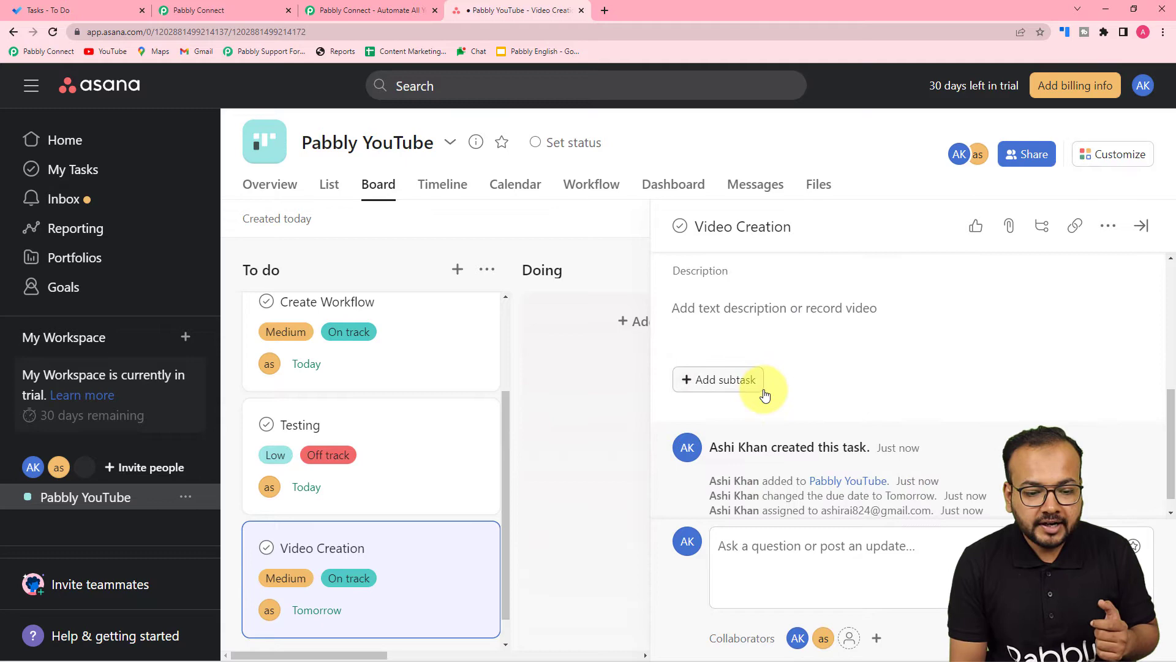
scroll(766, 395, "up", 3)
scroll(765, 395, "down", 1)
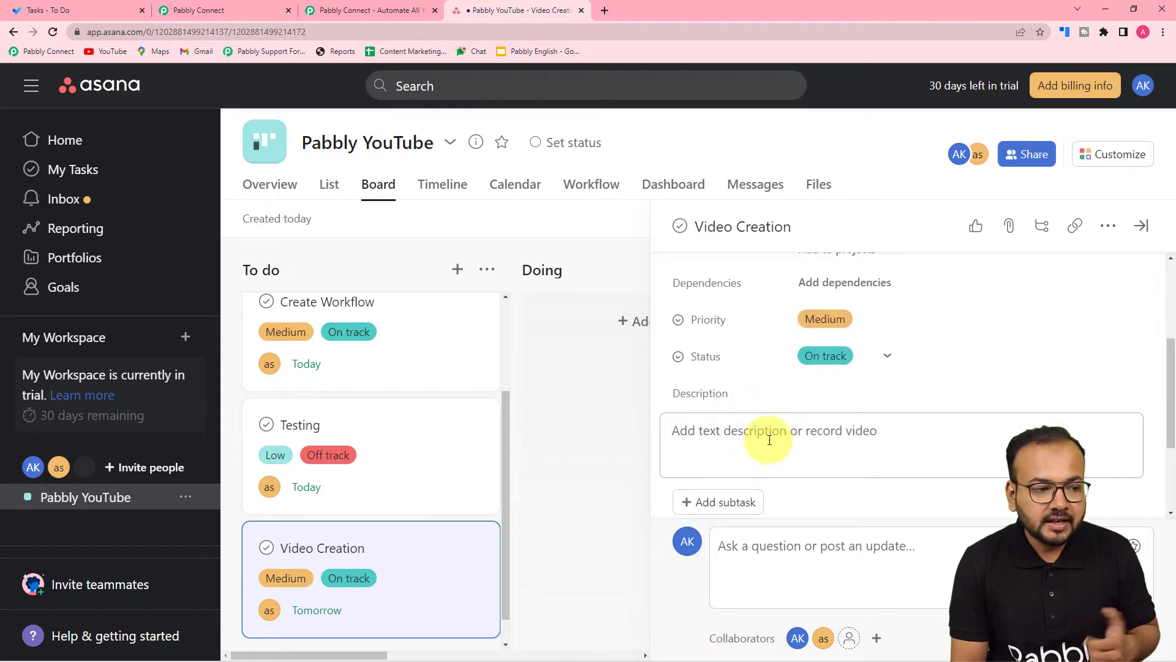
- Check the trigger response captured in Pabbly Connect, and review the Video Creation task's details in Asana for comparison
left_click(229, 17)
scroll(231, 310, "down", 5)
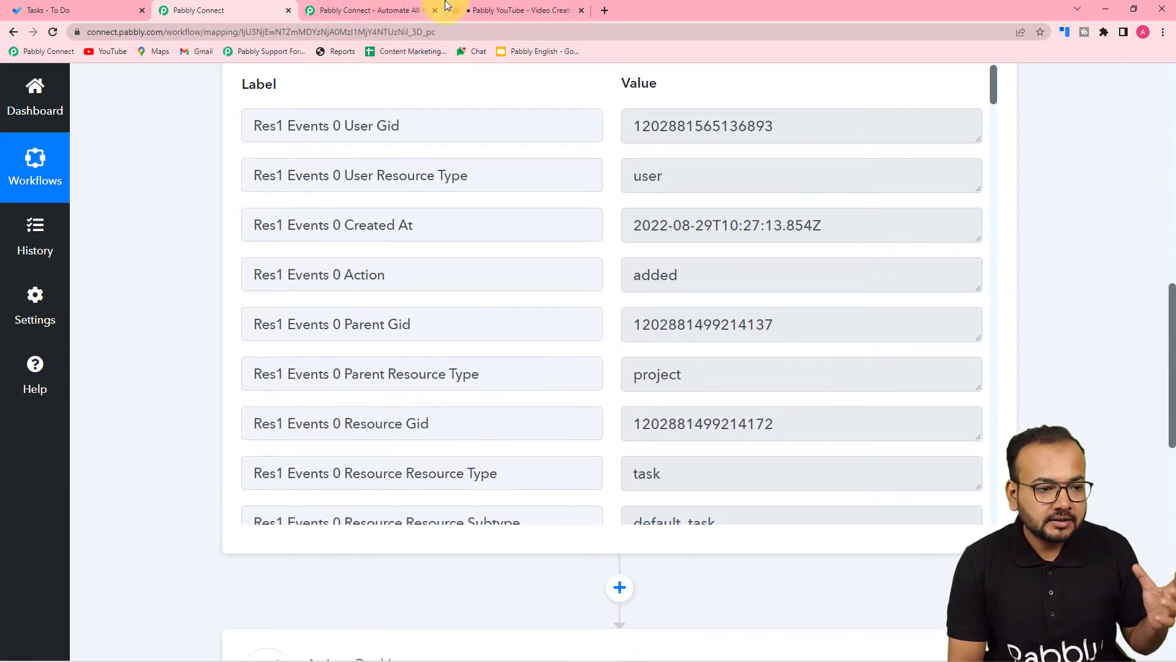
left_click(484, 11)
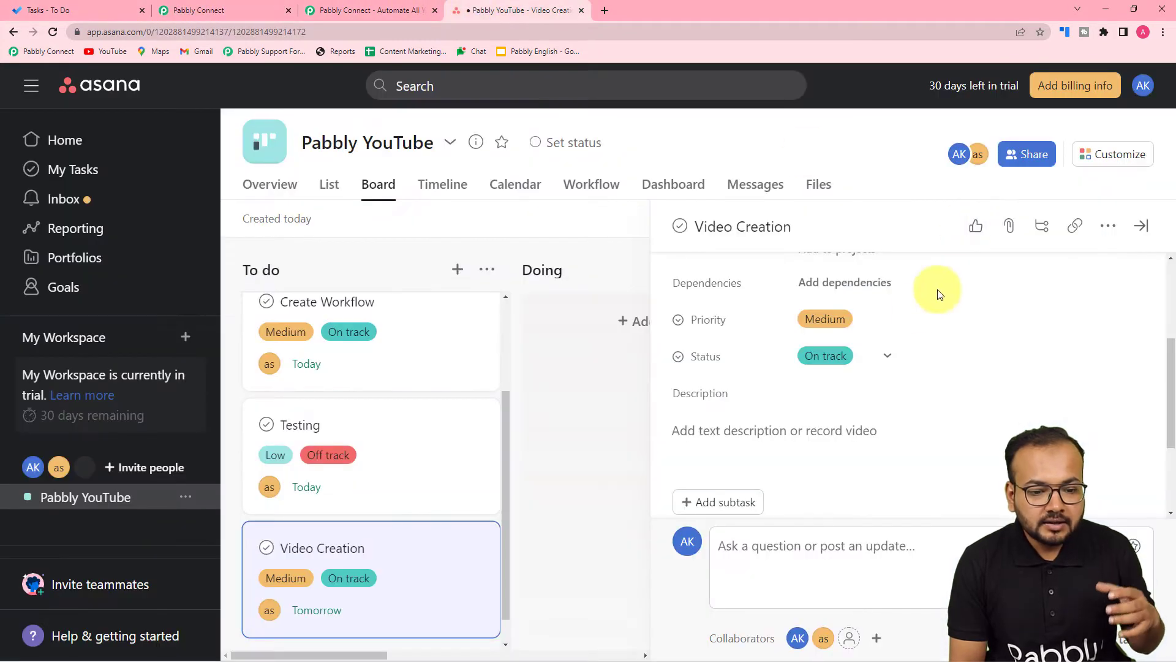
scroll(837, 374, "down", 2)
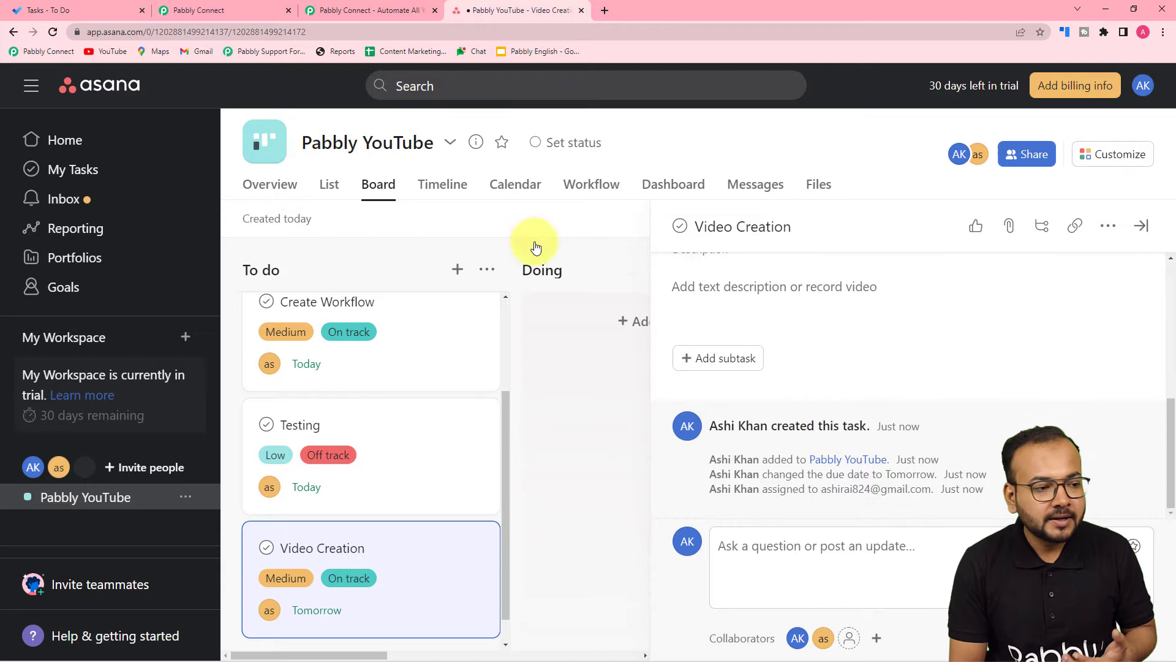
- Switch to Pabbly Connect and examine the Asana trigger response, including its priority, status, due date and task name fields
left_click(232, 6)
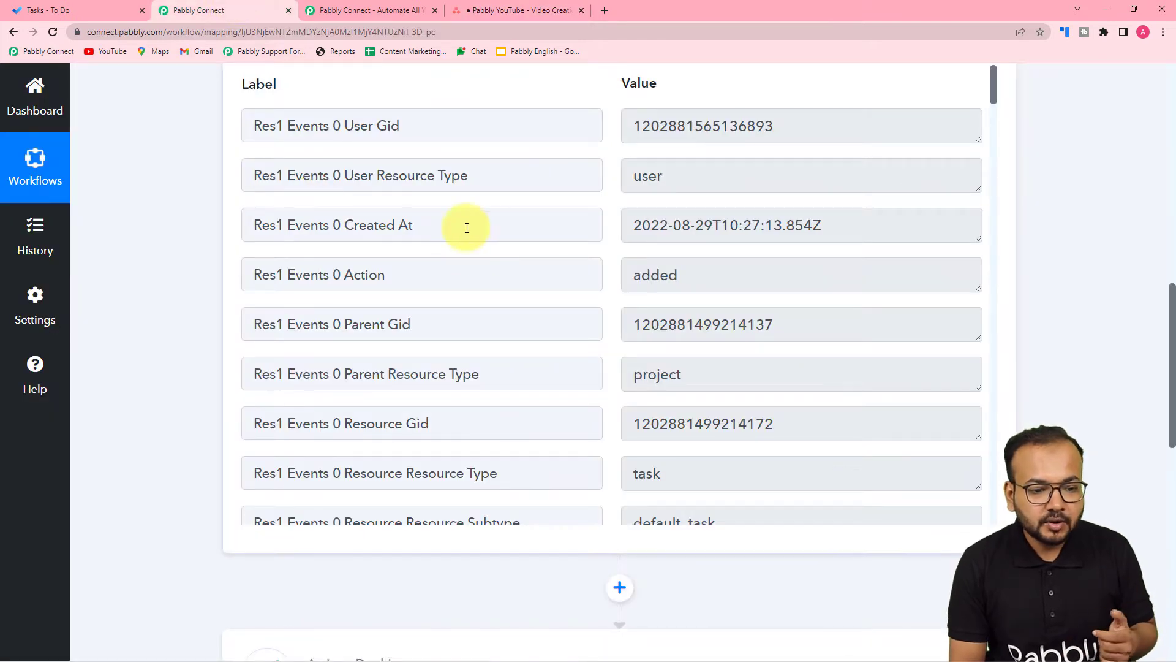
scroll(467, 227, "down", 4)
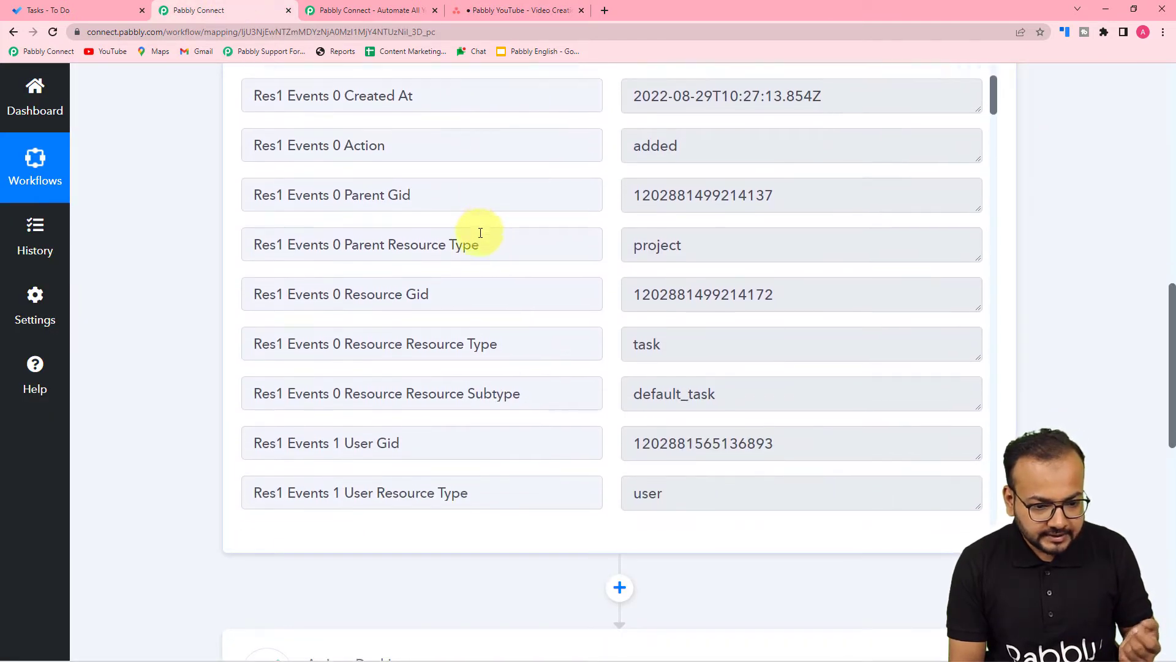
scroll(480, 233, "down", 5)
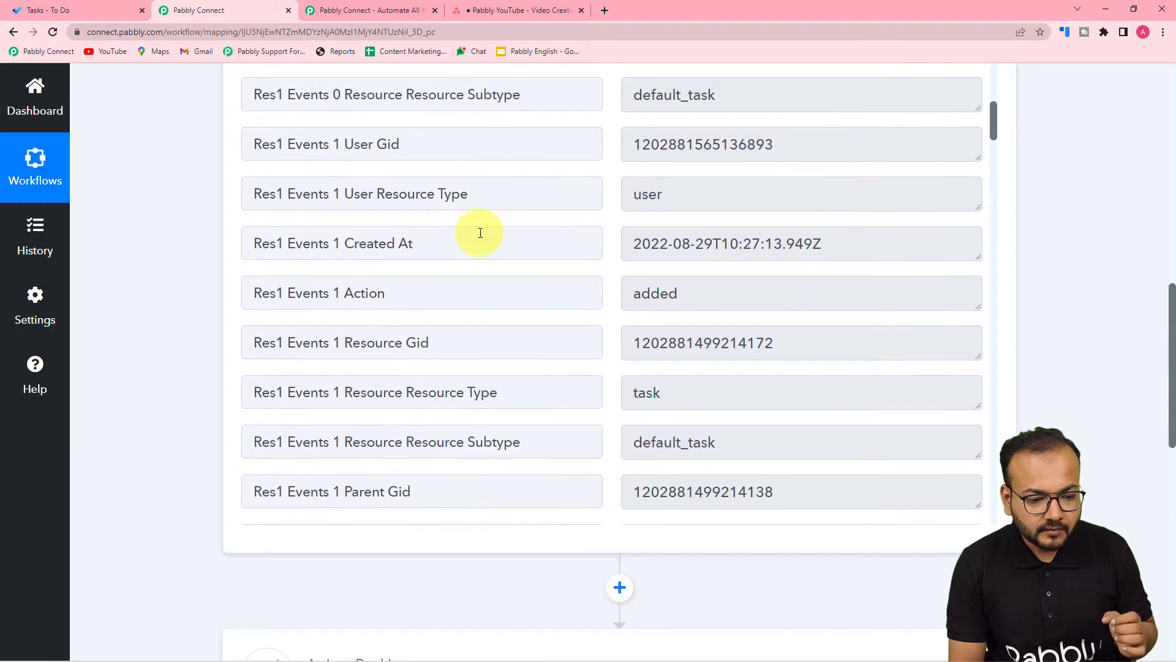
scroll(504, 280, "down", 1)
scroll(524, 295, "down", 6)
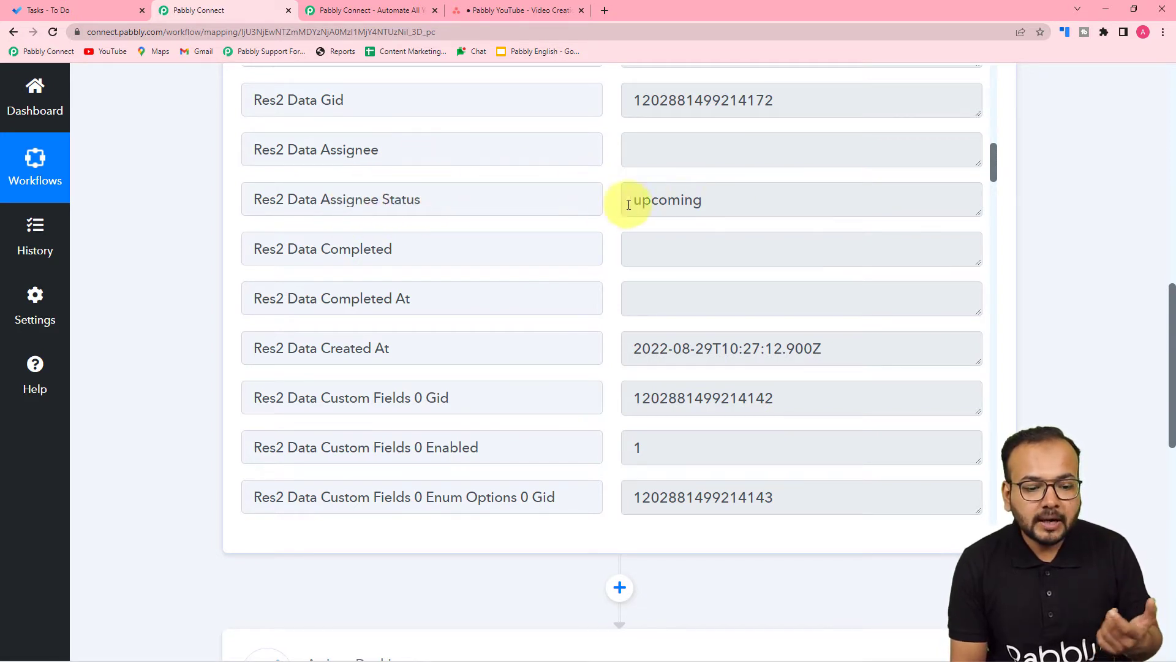
scroll(489, 233, "down", 5)
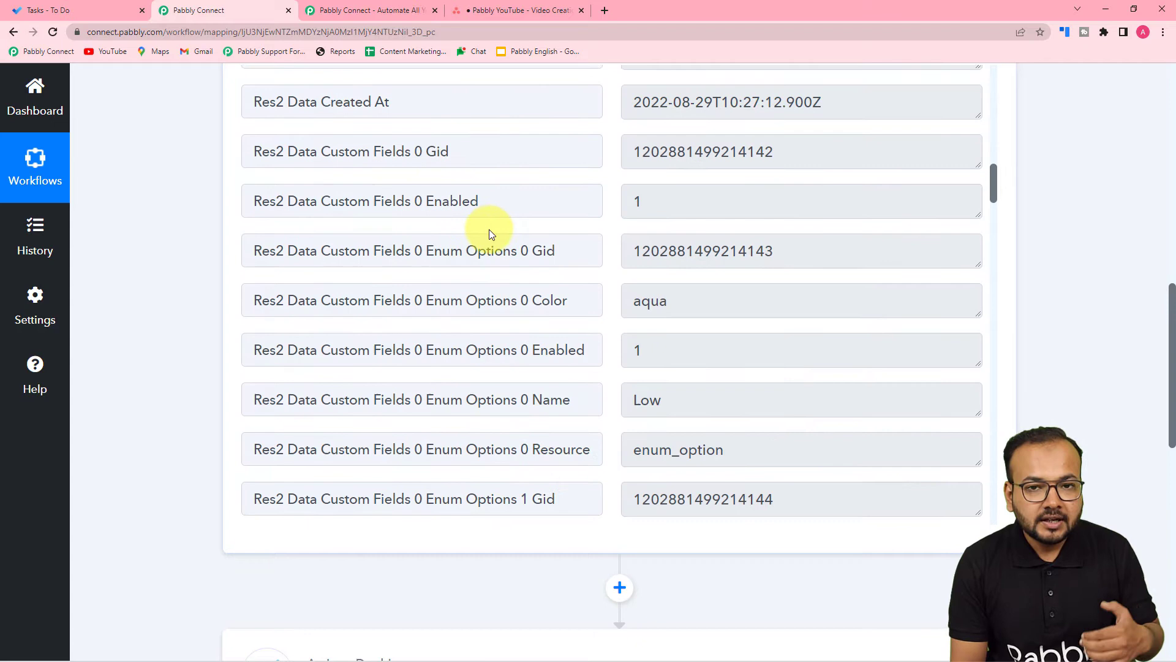
scroll(489, 234, "down", 1)
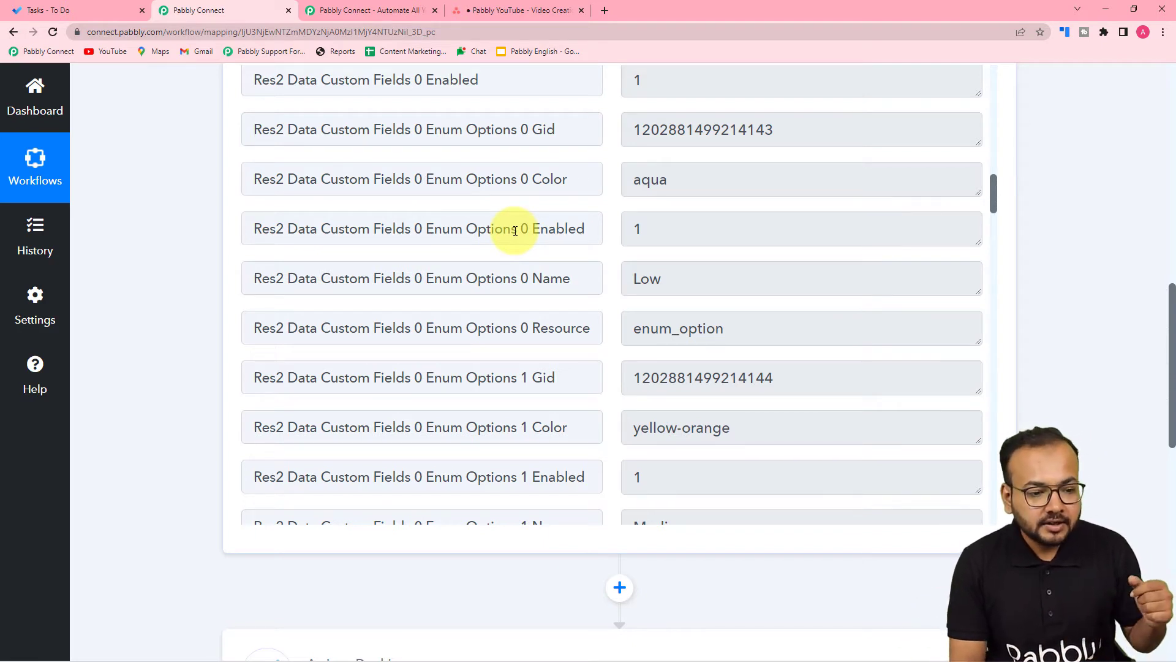
scroll(515, 231, "down", 3)
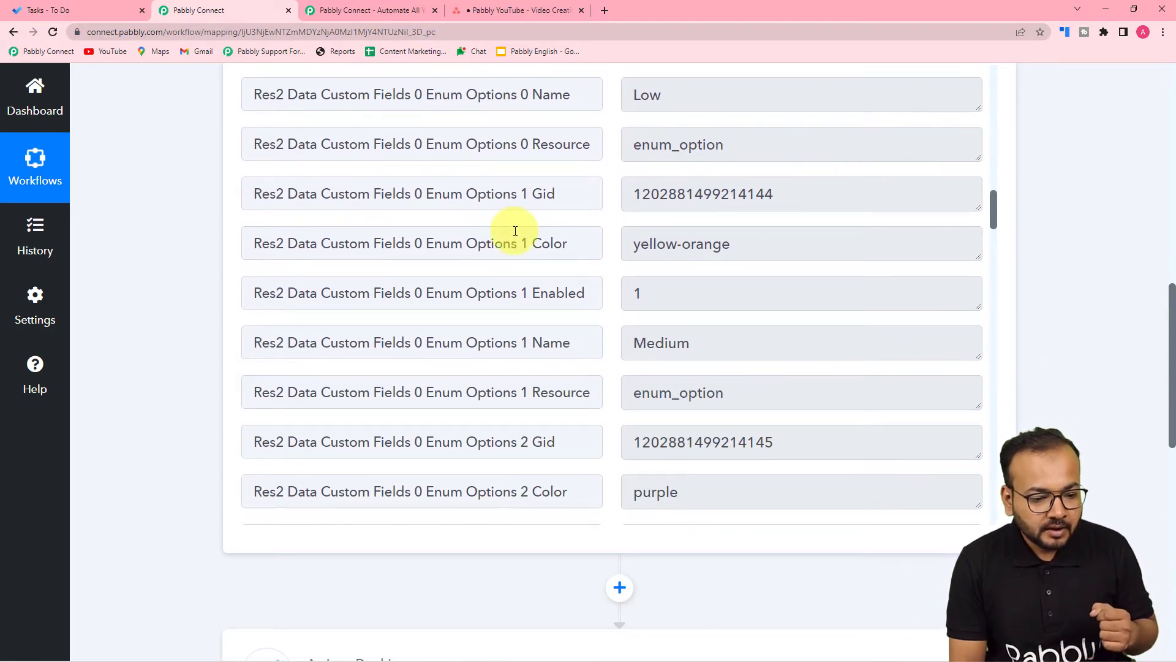
scroll(515, 231, "down", 3)
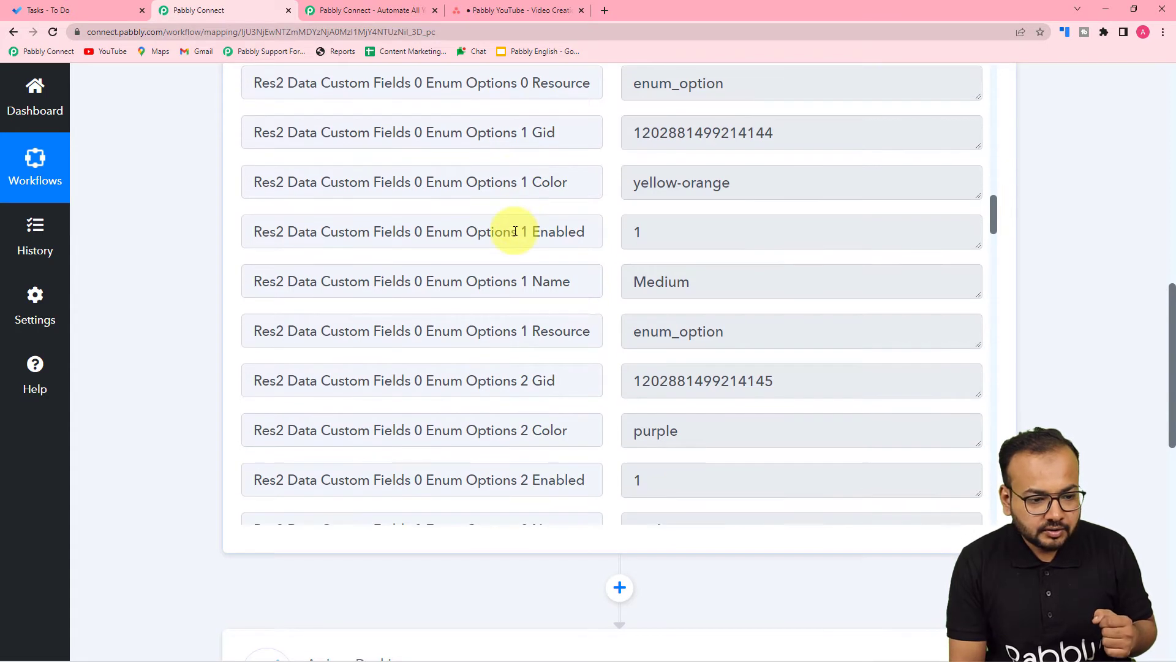
scroll(515, 231, "down", 5)
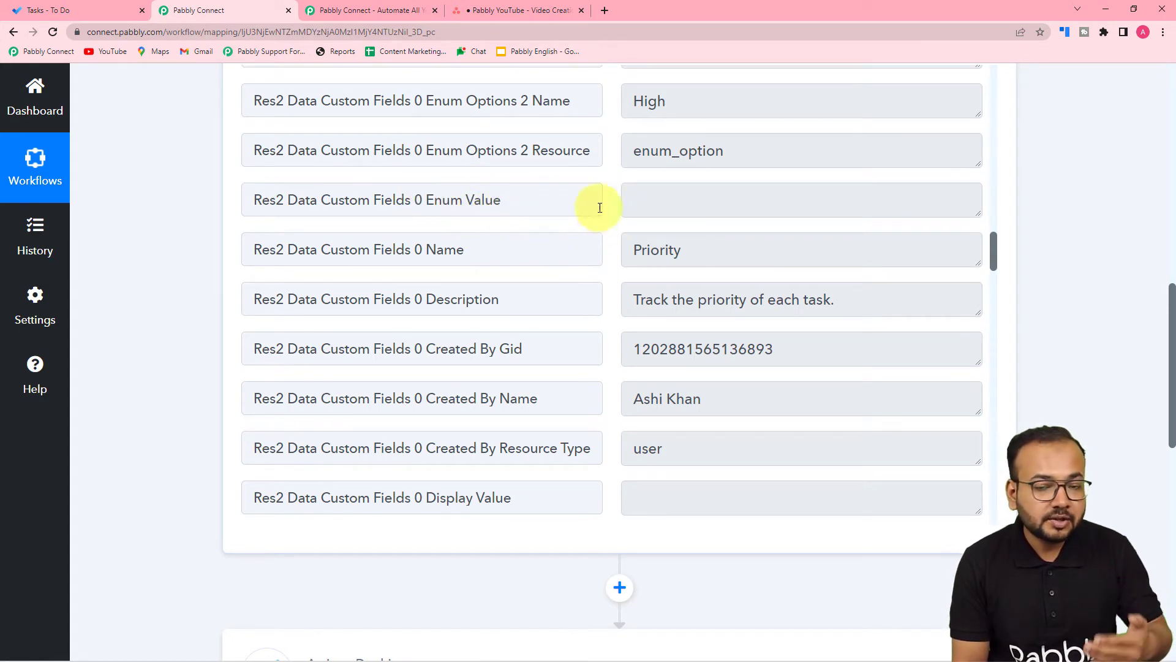
scroll(501, 231, "down", 3)
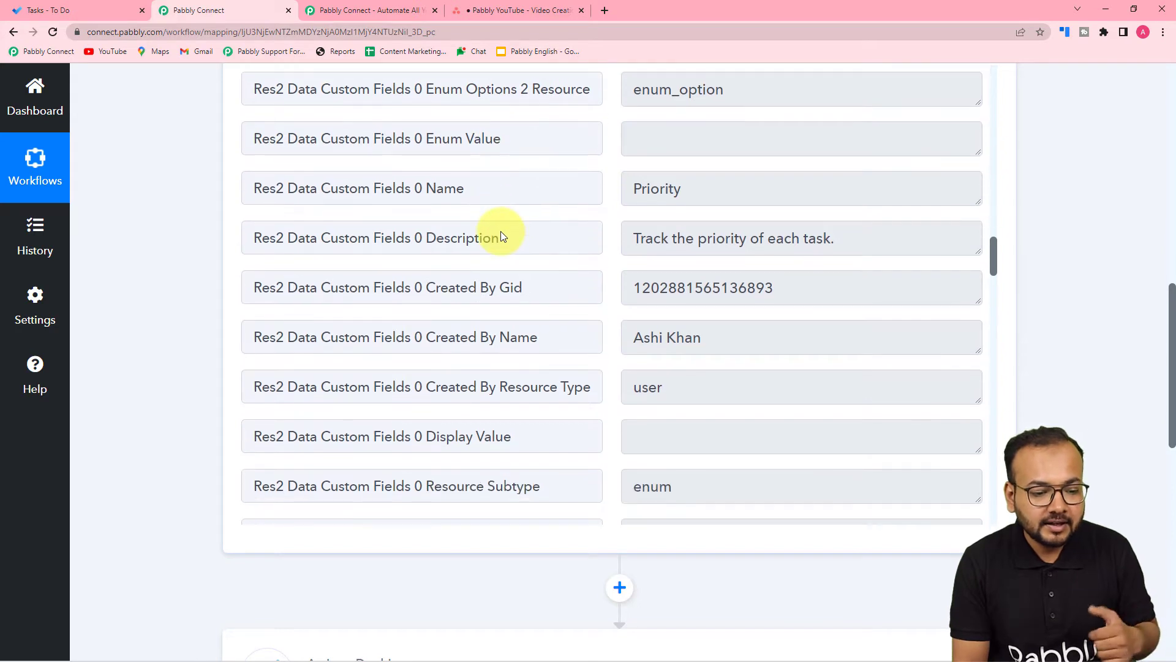
scroll(466, 260, "down", 4)
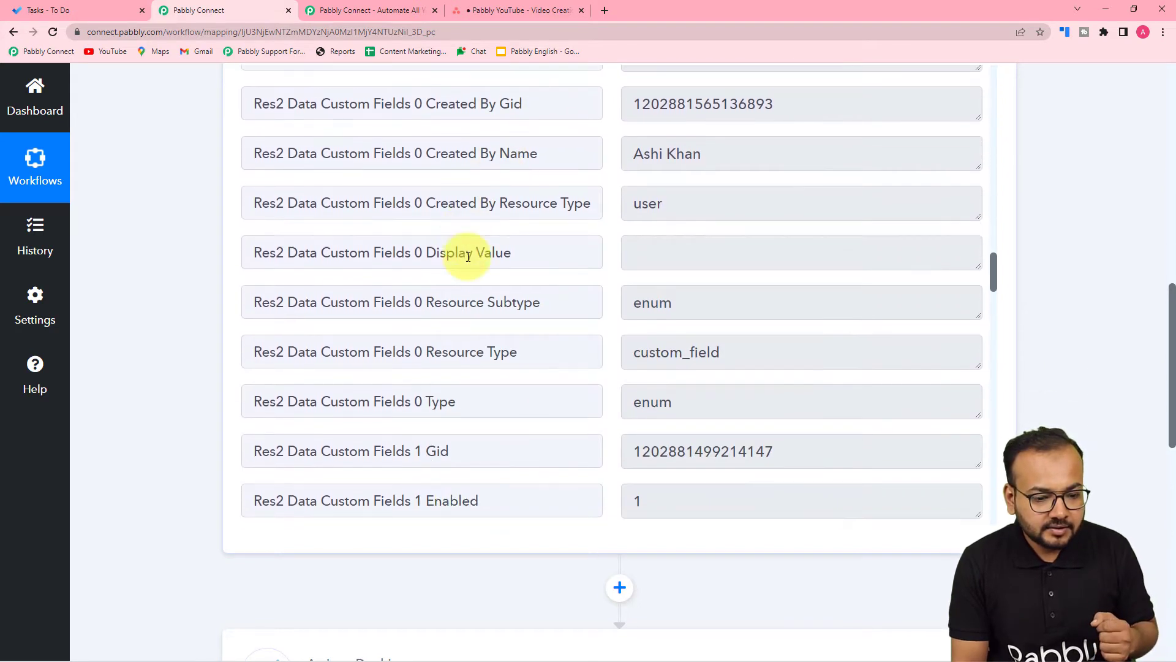
scroll(468, 256, "down", 6)
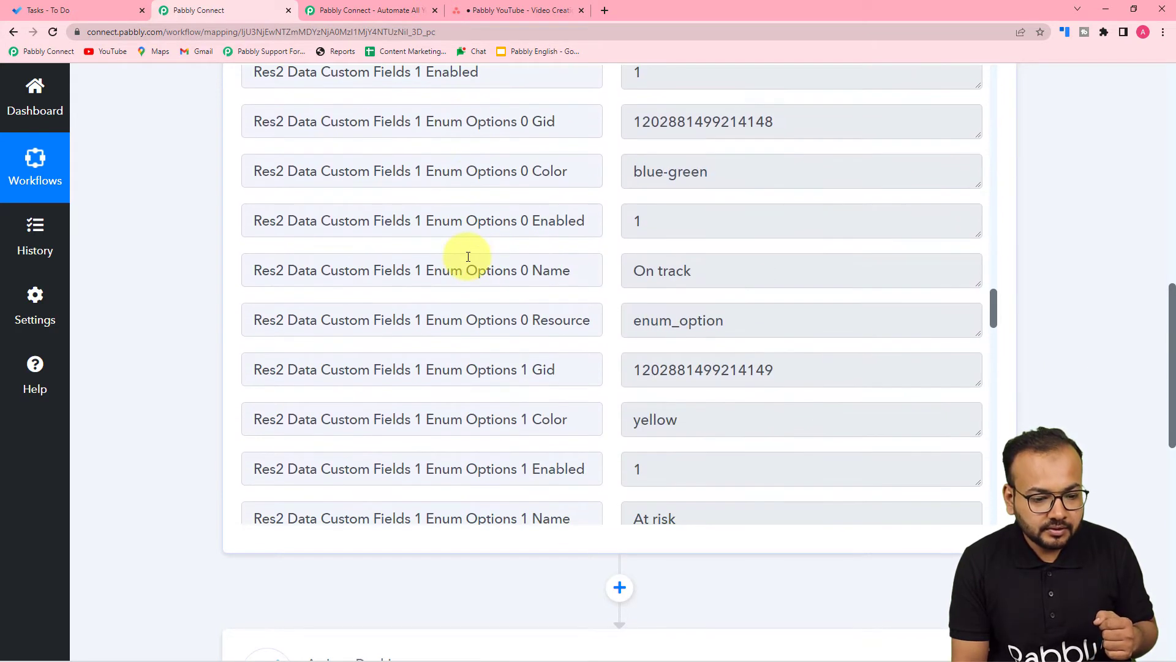
scroll(468, 257, "down", 7)
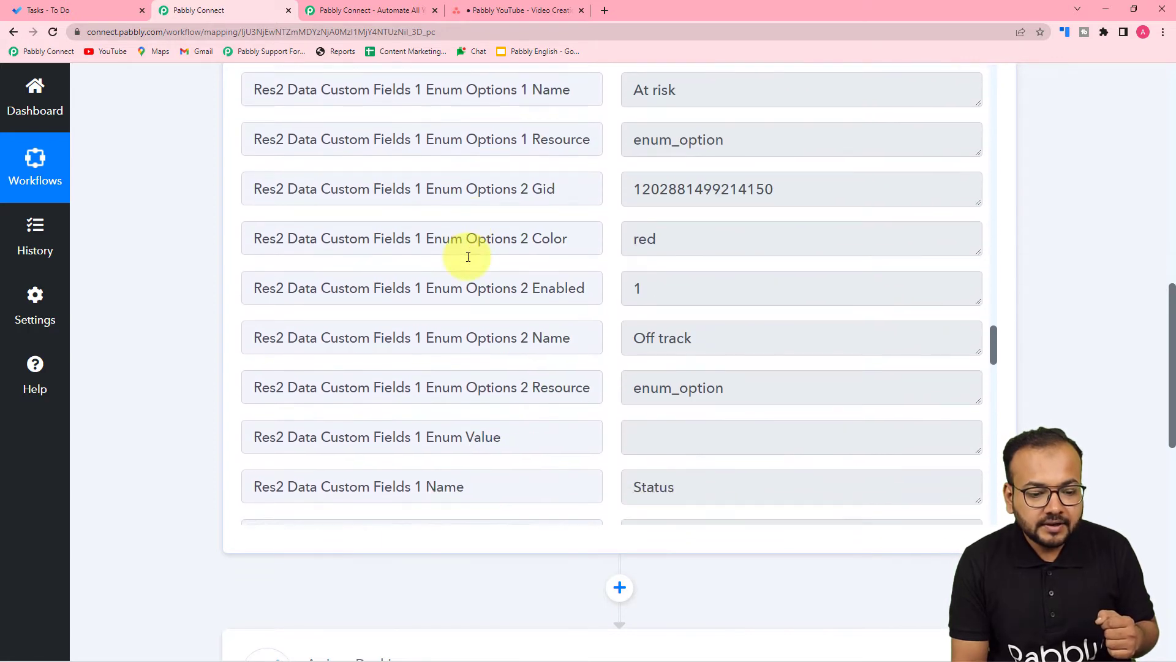
scroll(472, 255, "down", 1)
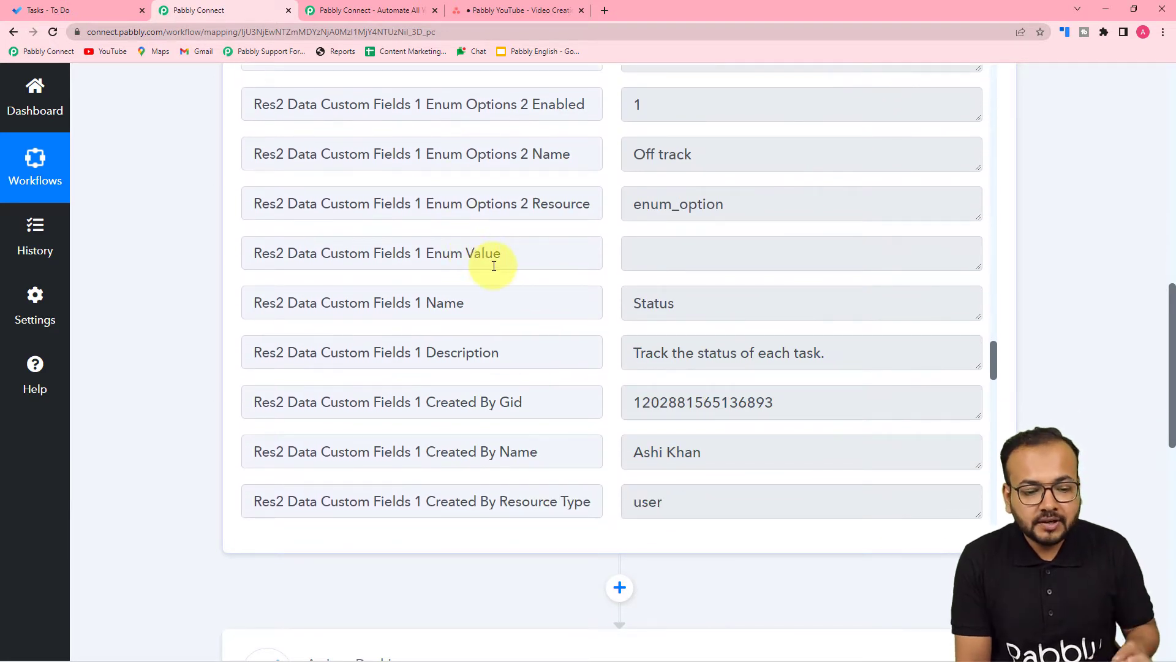
scroll(506, 273, "down", 3)
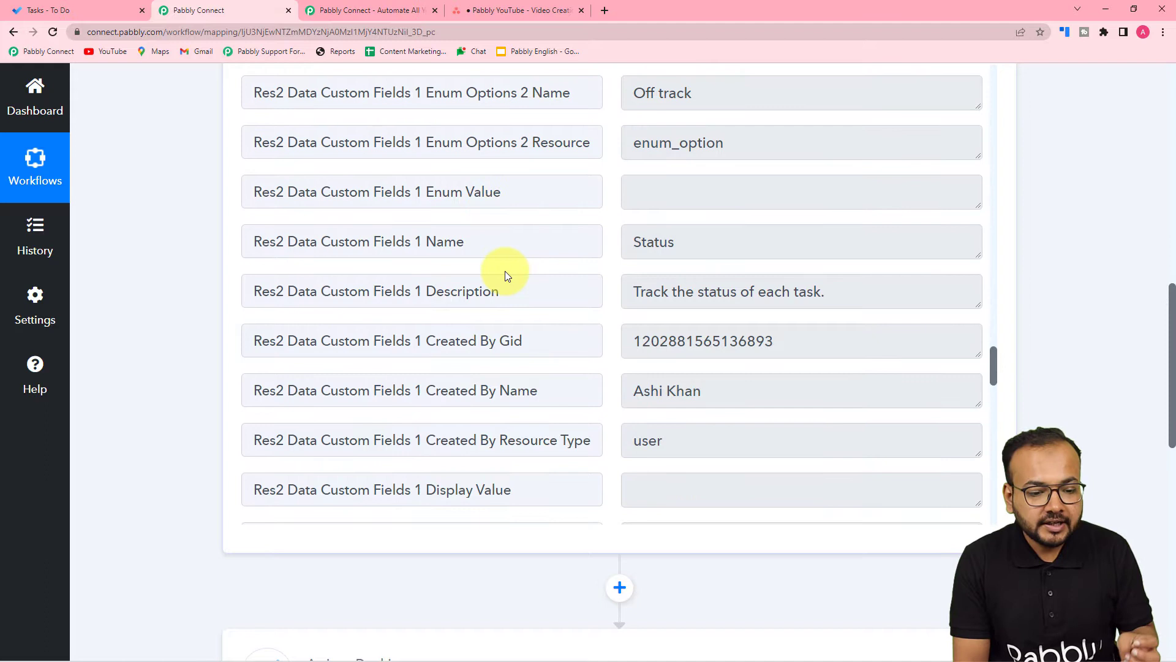
scroll(505, 275, "down", 1)
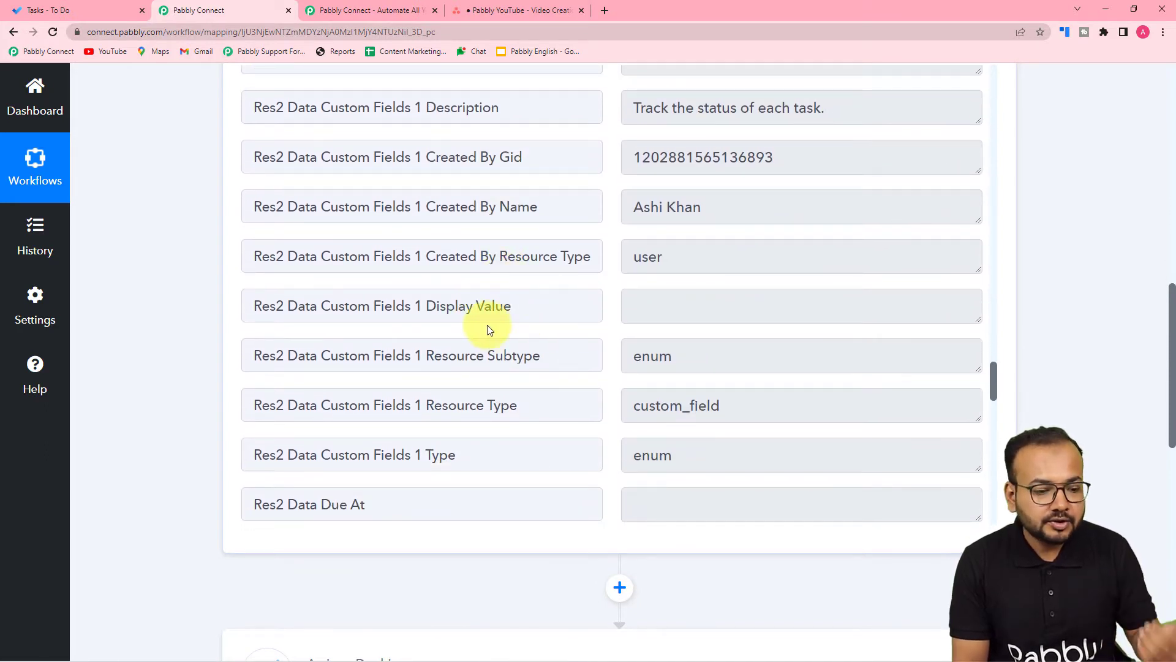
scroll(487, 328, "up", 3)
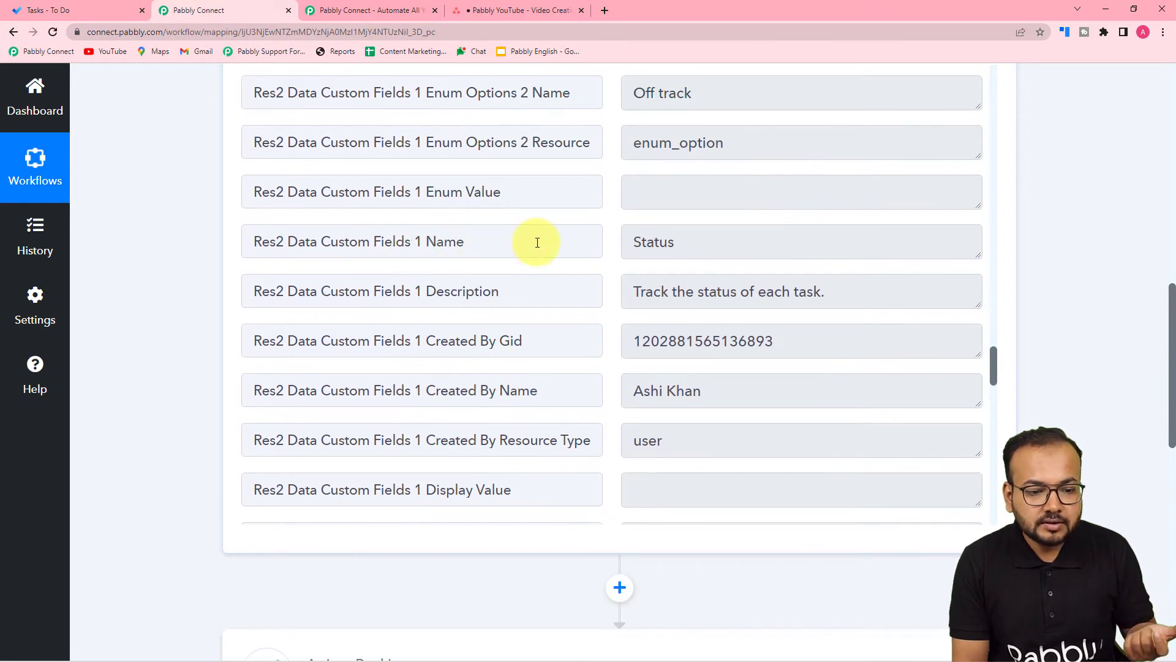
scroll(538, 243, "down", 3)
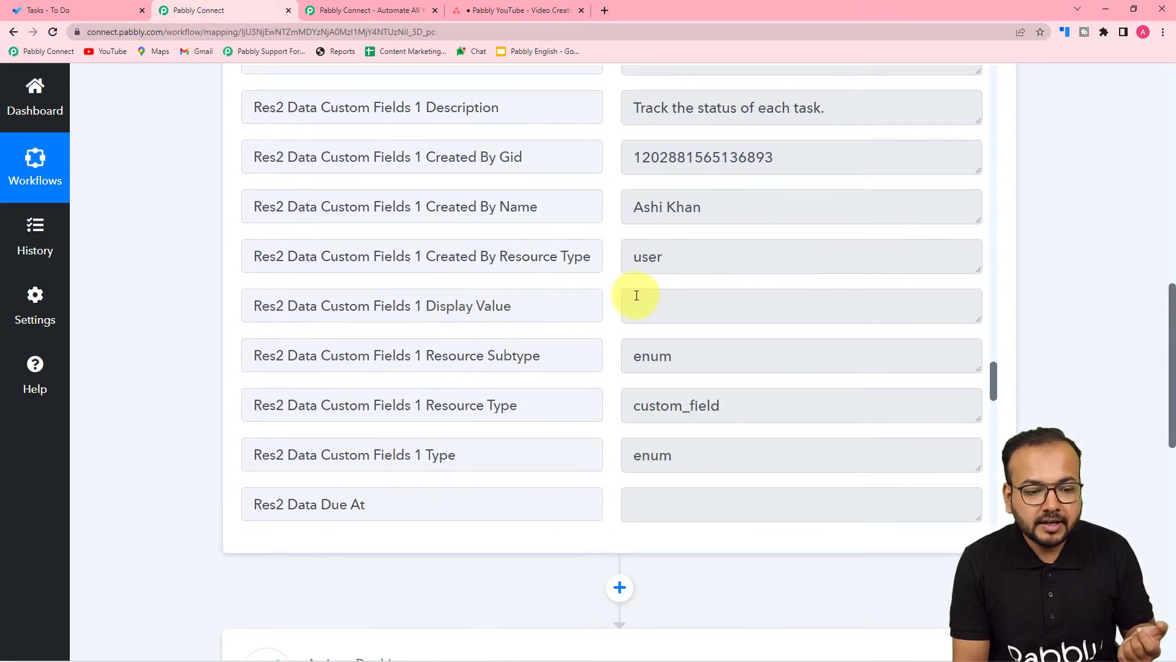
scroll(474, 314, "down", 9)
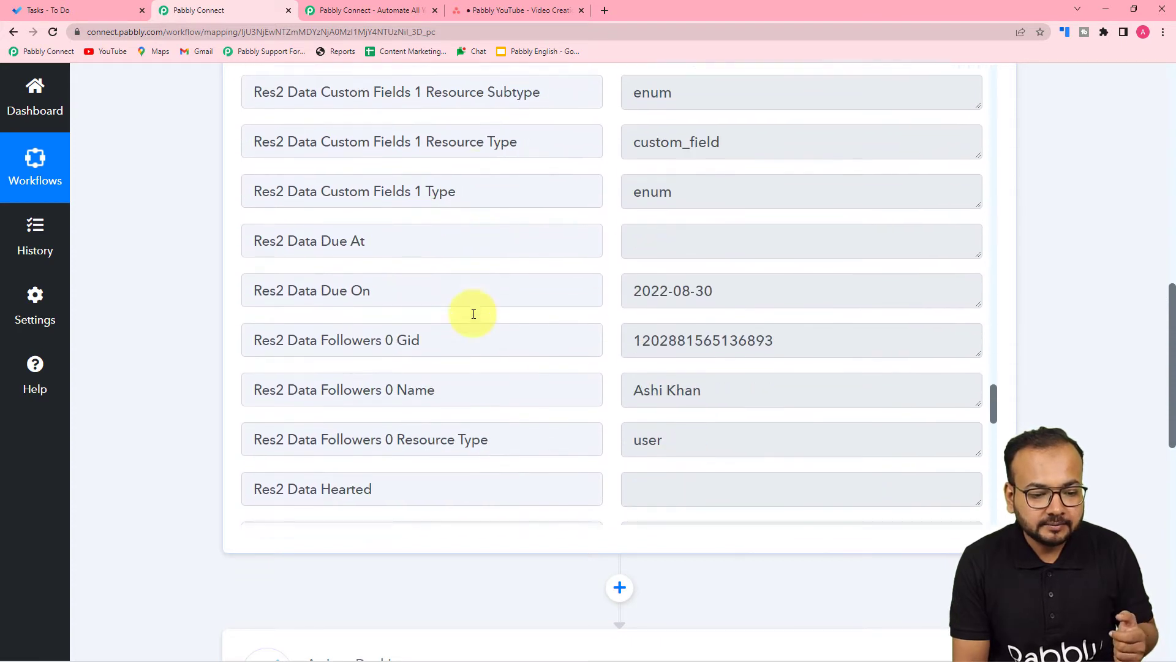
scroll(474, 314, "down", 5)
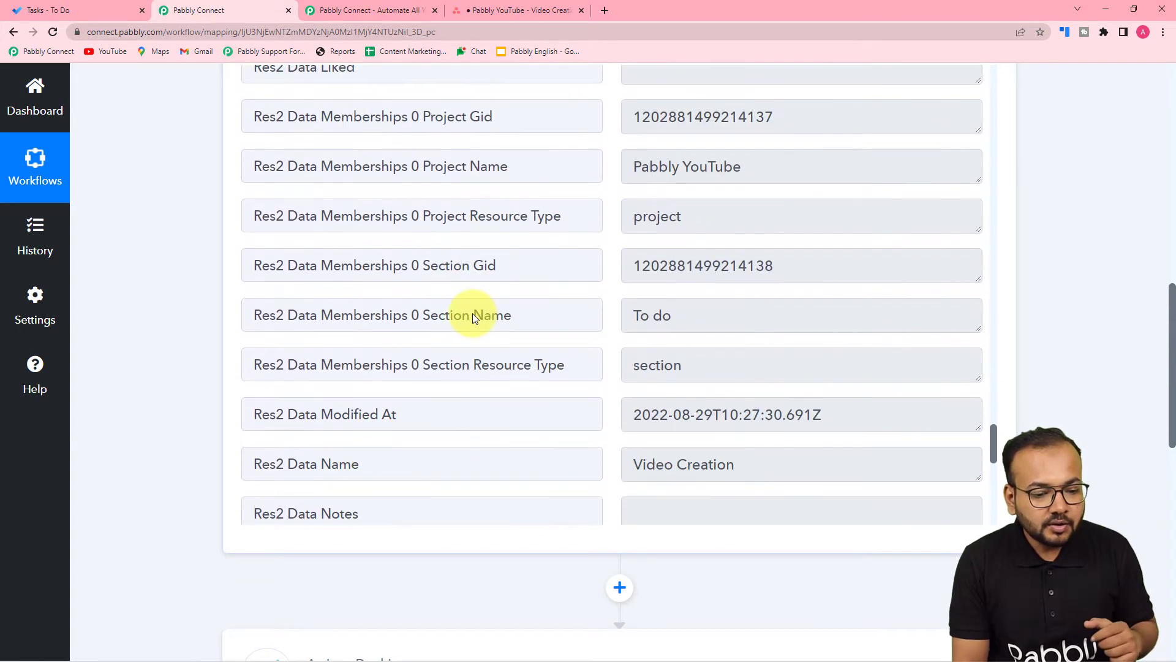
- In Asana, give the Video Creation task the description "We need to create a small video on Asana integration." and close its details
left_click(536, 13)
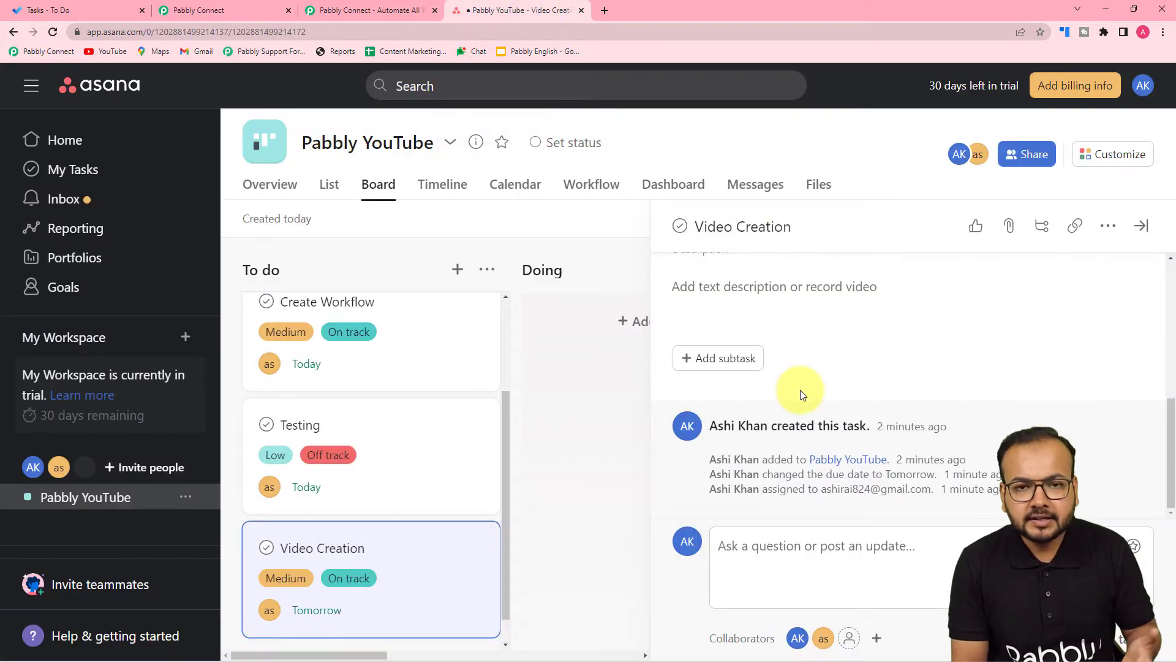
scroll(794, 389, "up", 3)
scroll(794, 389, "down", 3)
left_click(729, 301)
left_click(731, 301)
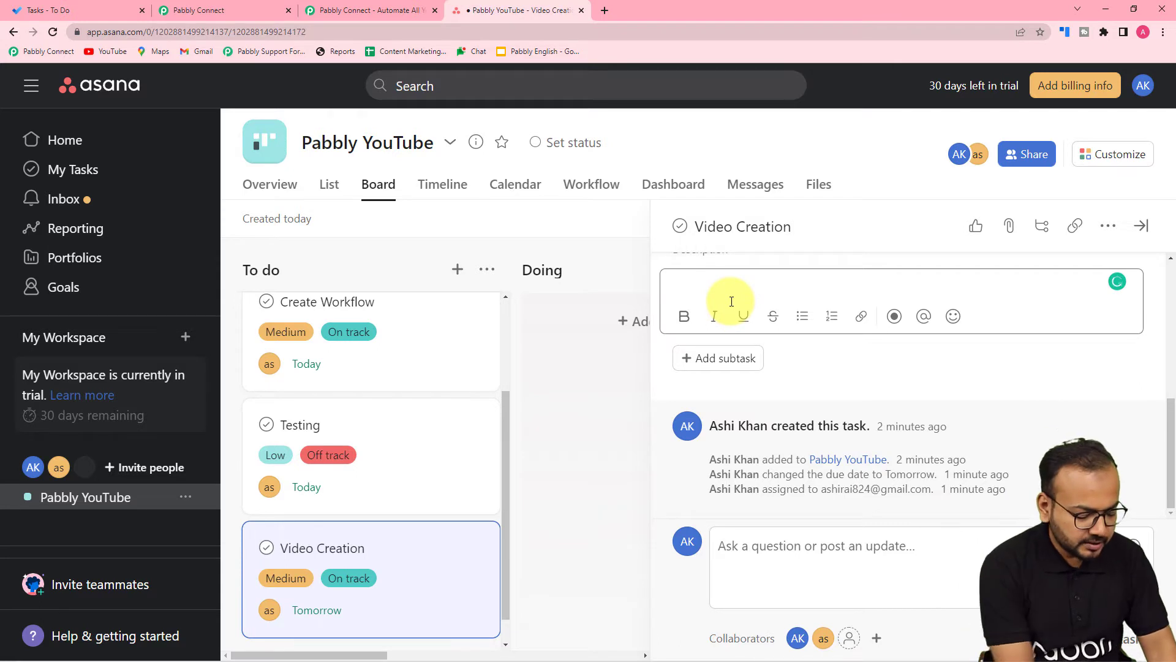
type("We need to create a small video on Asana integration.")
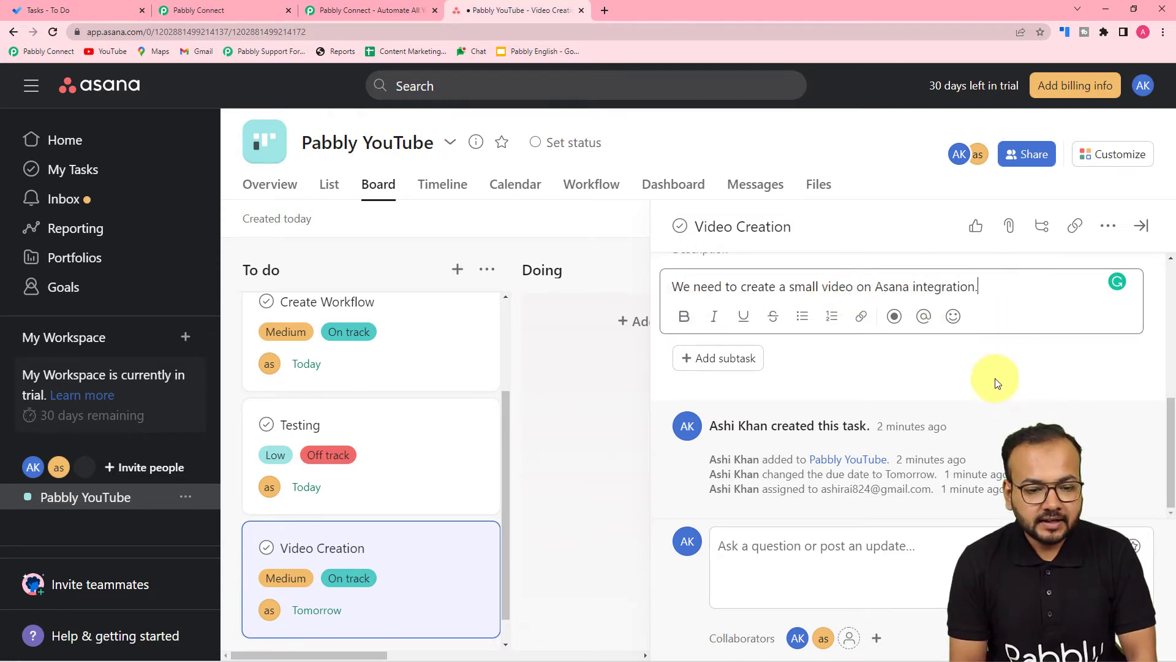
scroll(991, 375, "up", 5)
scroll(838, 366, "up", 1)
scroll(838, 366, "up", 1)
scroll(821, 375, "down", 2)
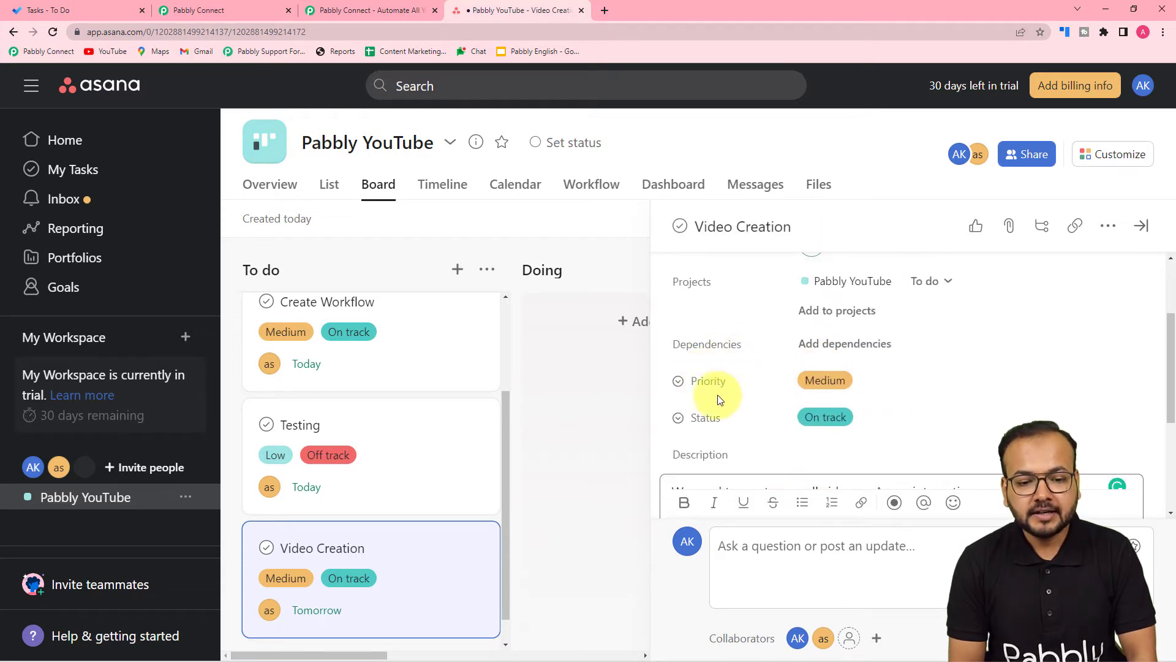
scroll(723, 392, "down", 1)
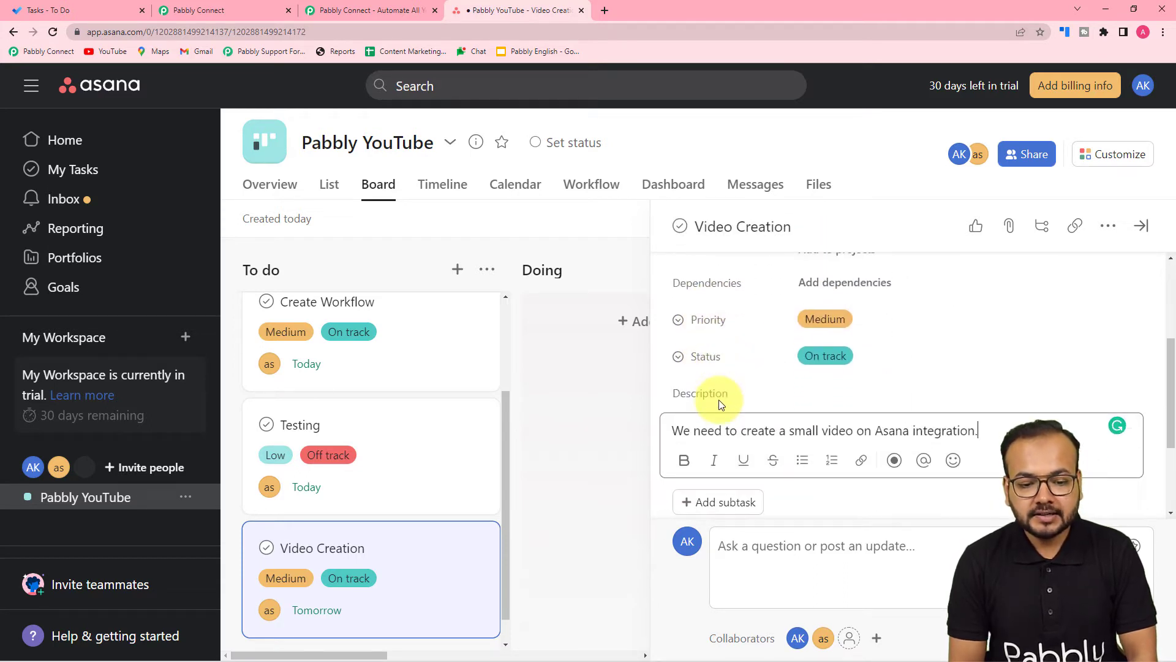
left_click(1146, 230)
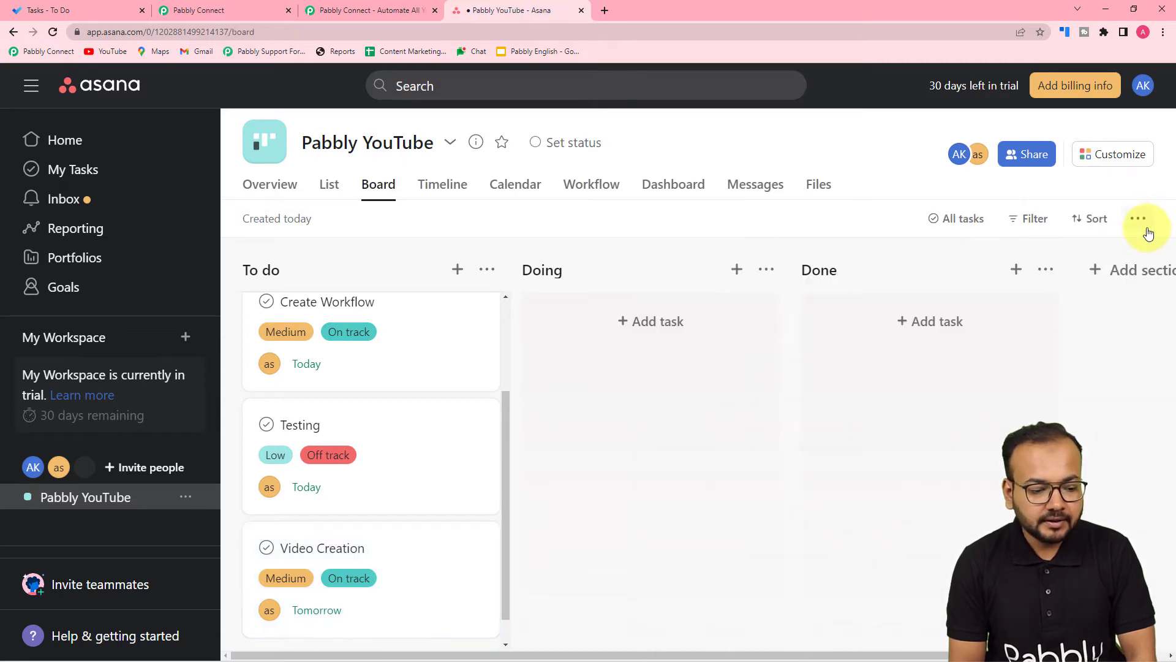
- Back in Pabbly Connect, insert an Asana action with the Get a Task event between the trigger and the Microsoft To-Do action
left_click(208, 10)
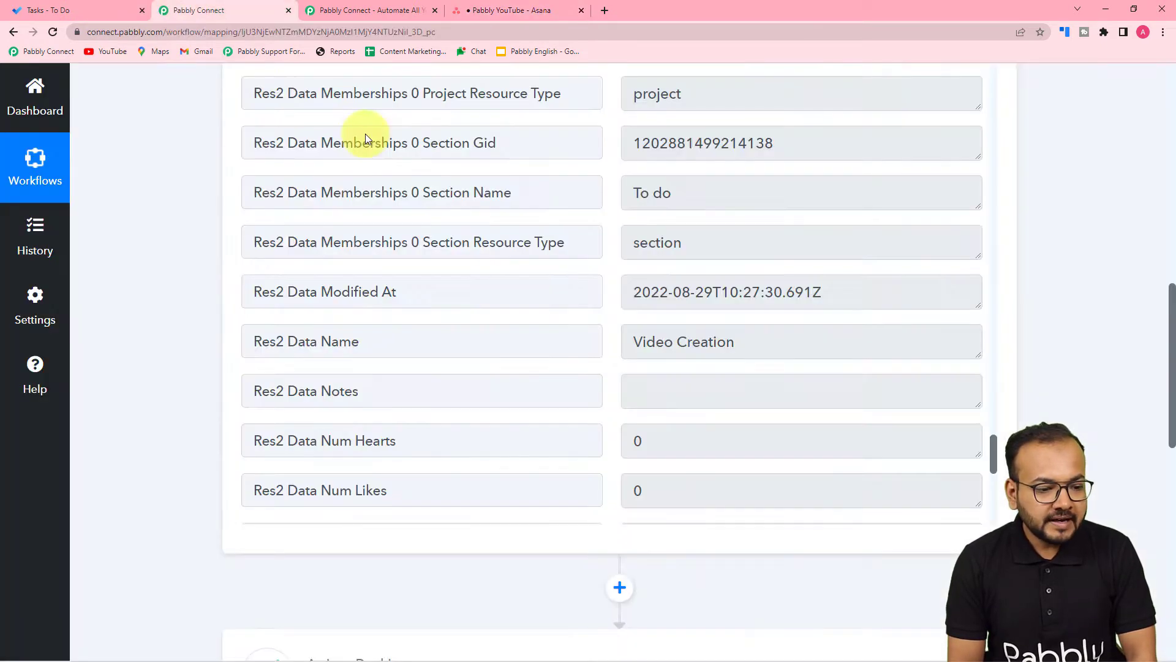
scroll(506, 227, "down", 6)
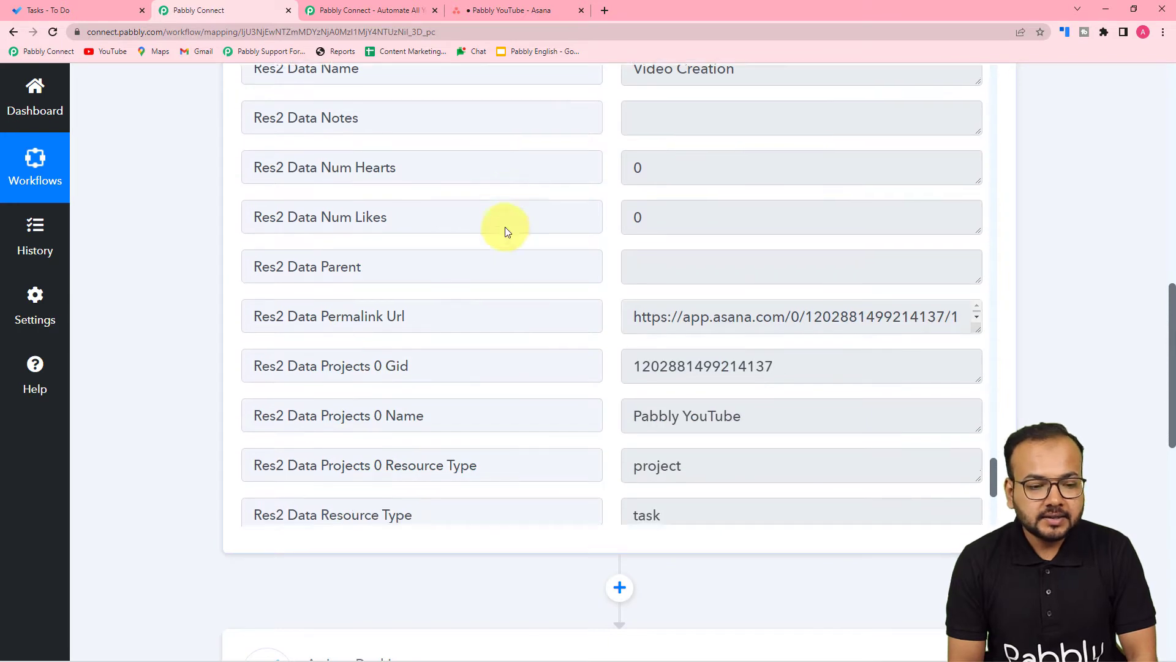
scroll(505, 232, "down", 4)
scroll(130, 264, "down", 6)
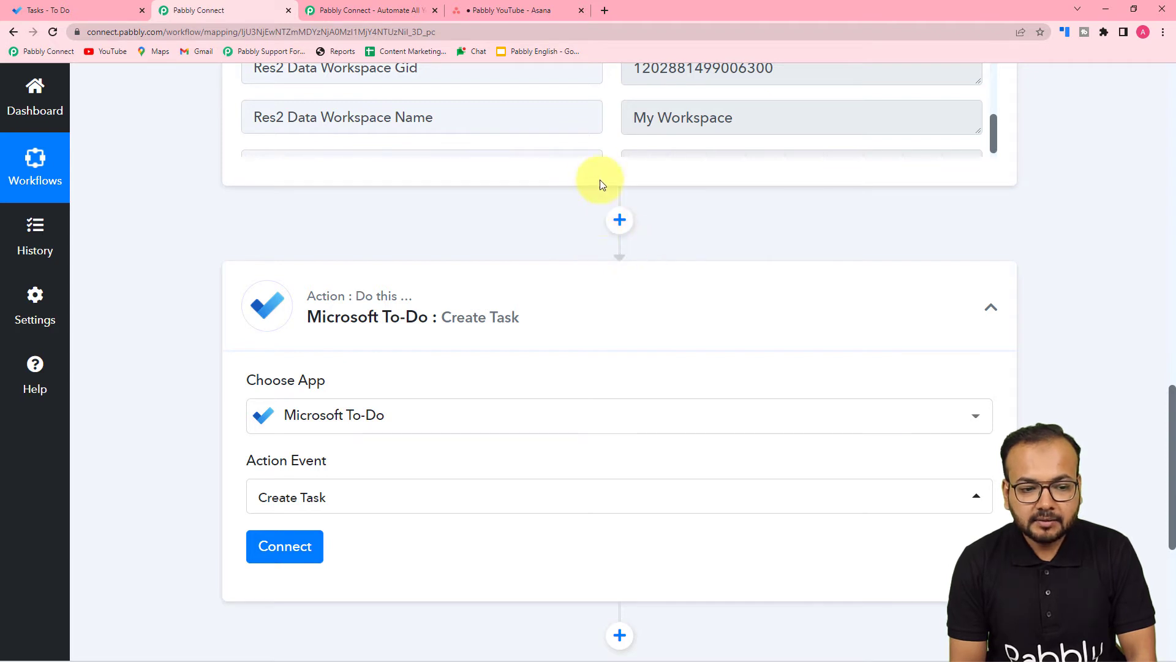
left_click(619, 220)
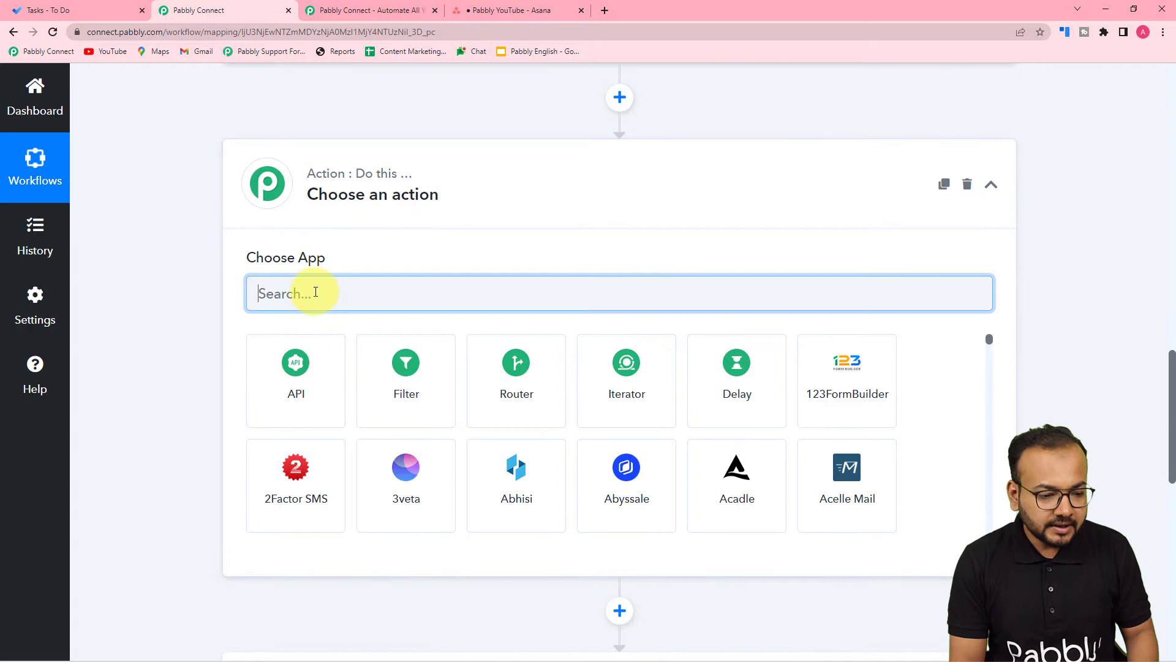
type("asa")
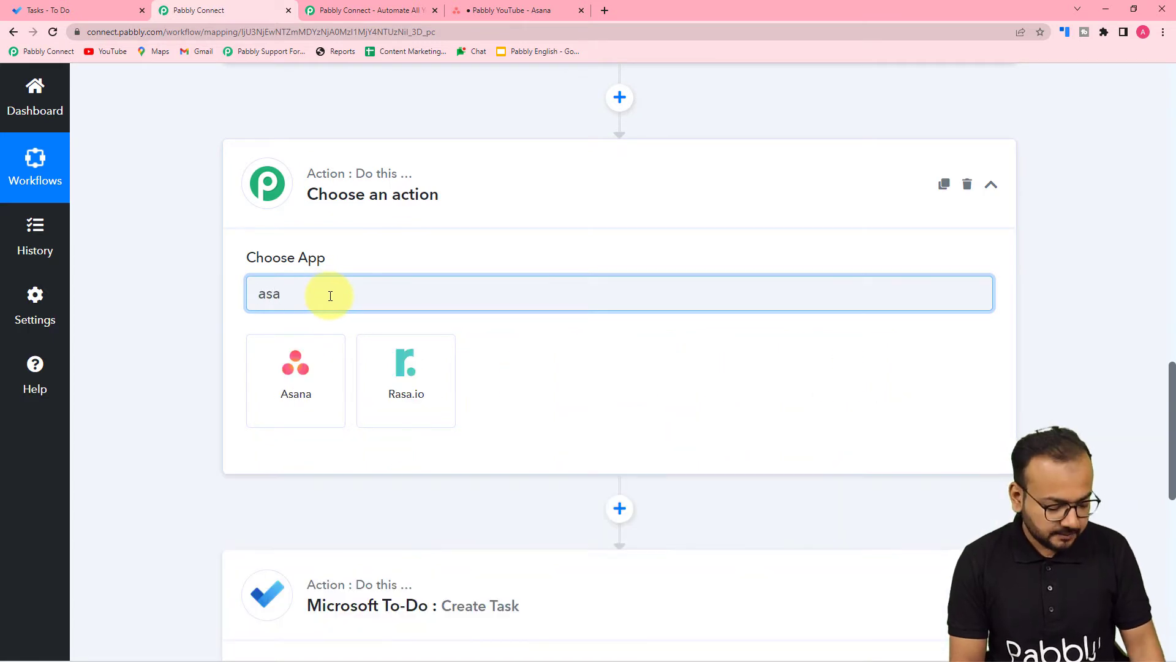
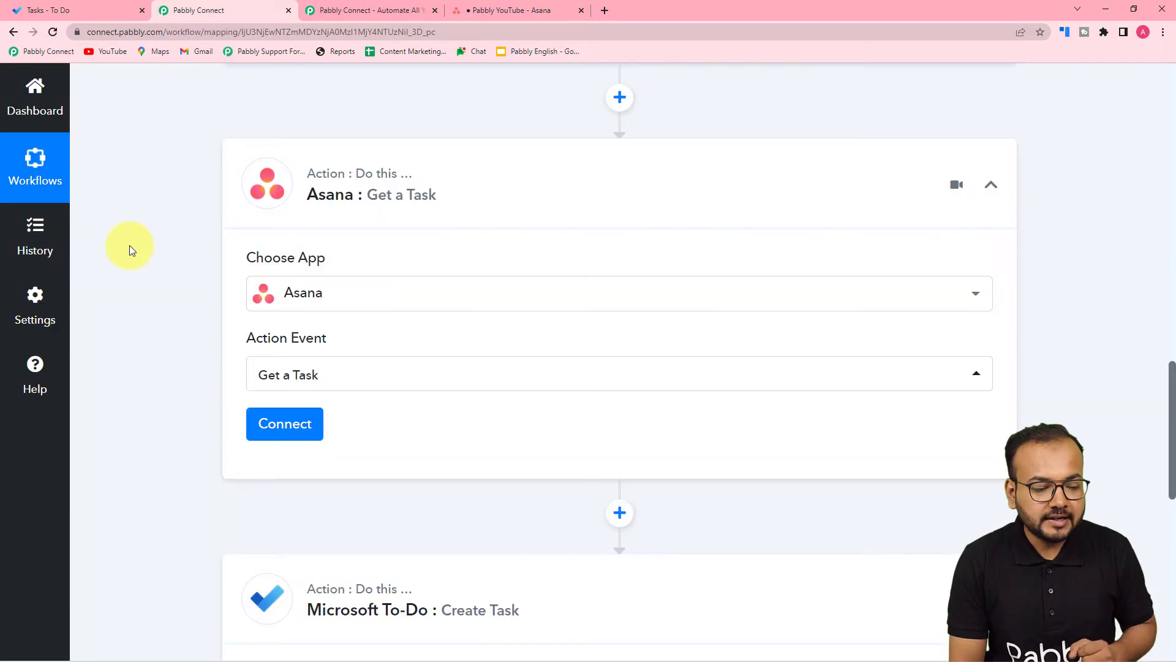
- Connect the Get a Task action to Asana through a new connection
scroll(130, 247, "down", 3)
left_click(285, 241)
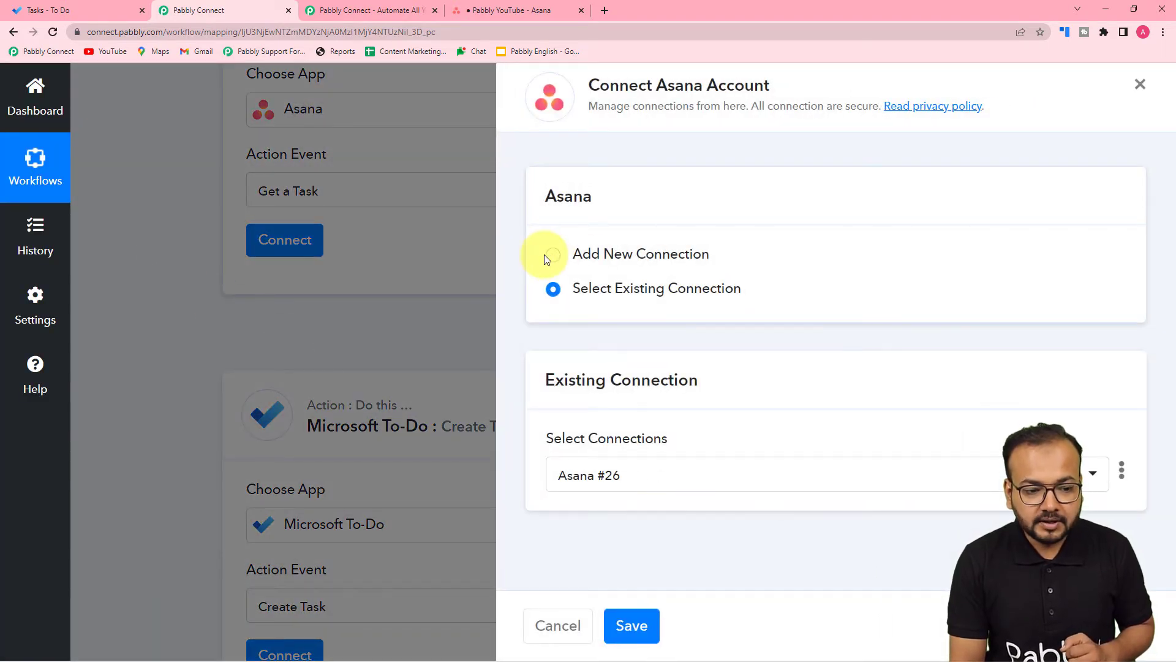
left_click(545, 255)
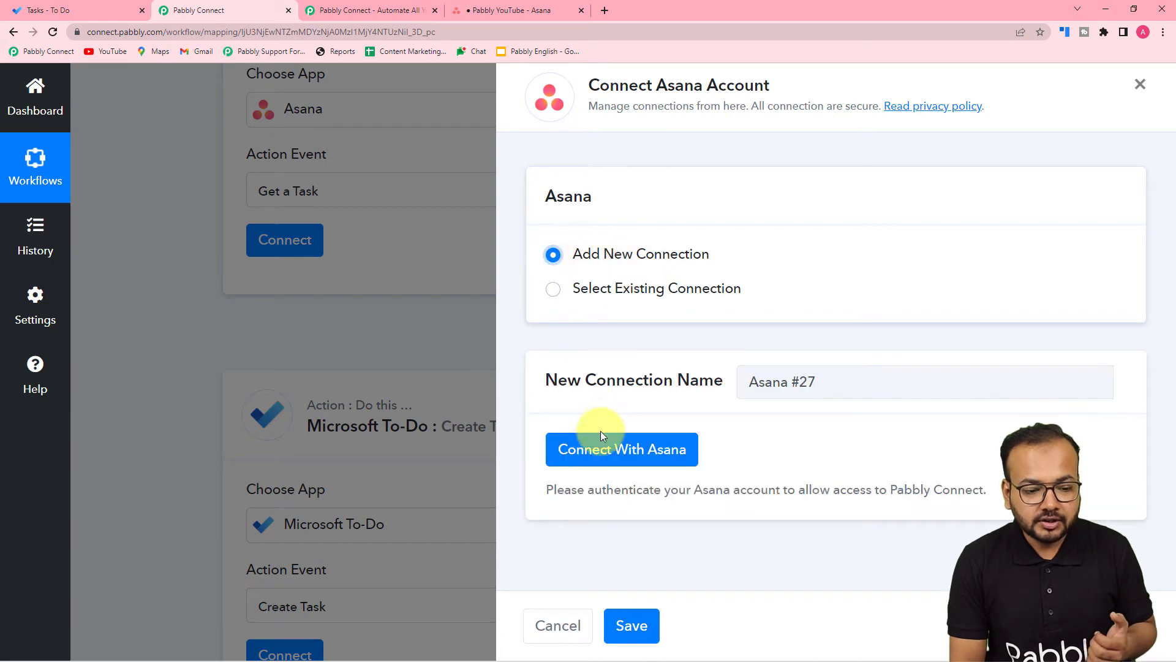
left_click(596, 451)
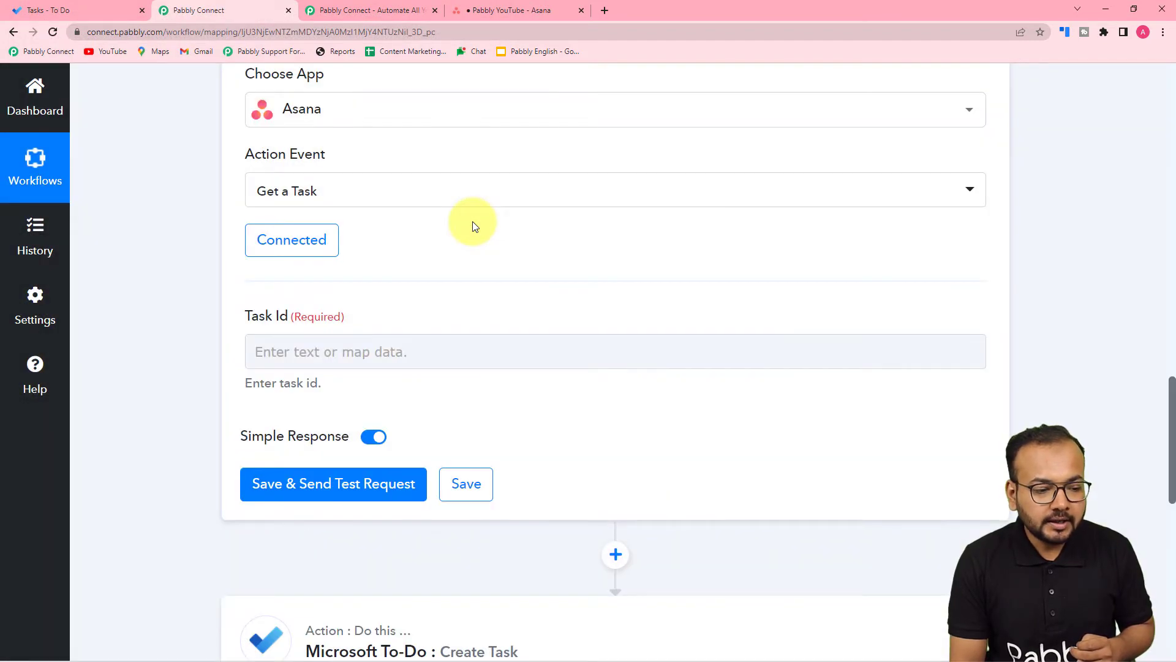
- Examine the Asana trigger response for the resource Gid field that identifies the new task
scroll(350, 264, "down", 1)
left_click(287, 289)
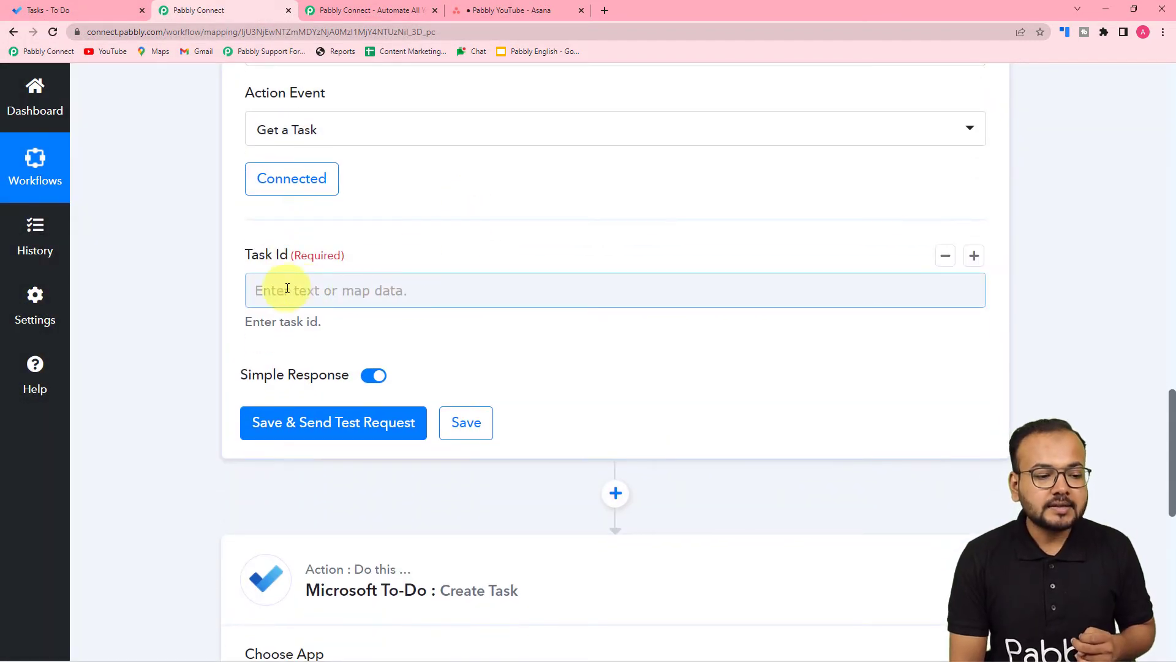
scroll(408, 308, "up", 9)
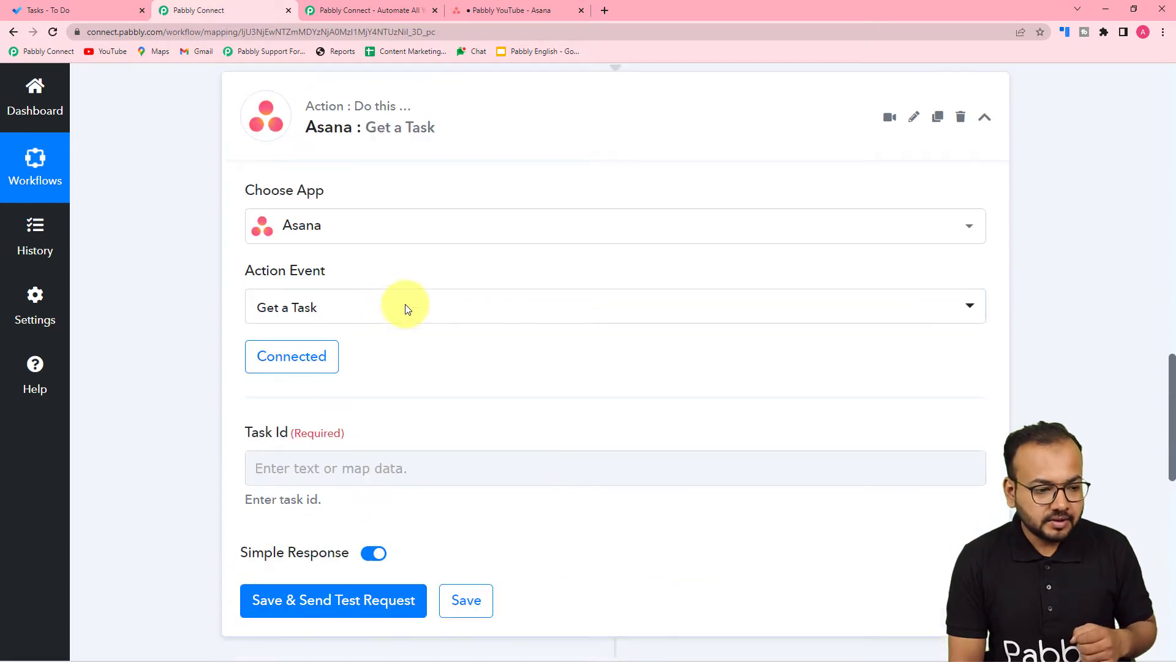
scroll(254, 263, "up", 3)
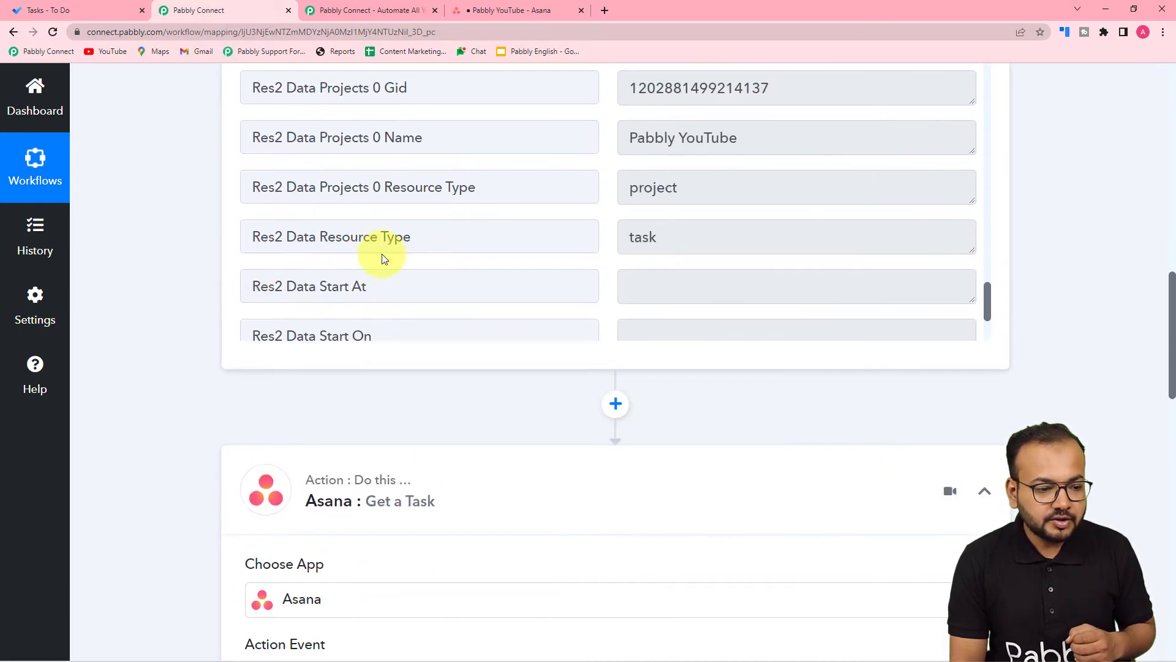
scroll(200, 233, "up", 3)
scroll(405, 298, "up", 5)
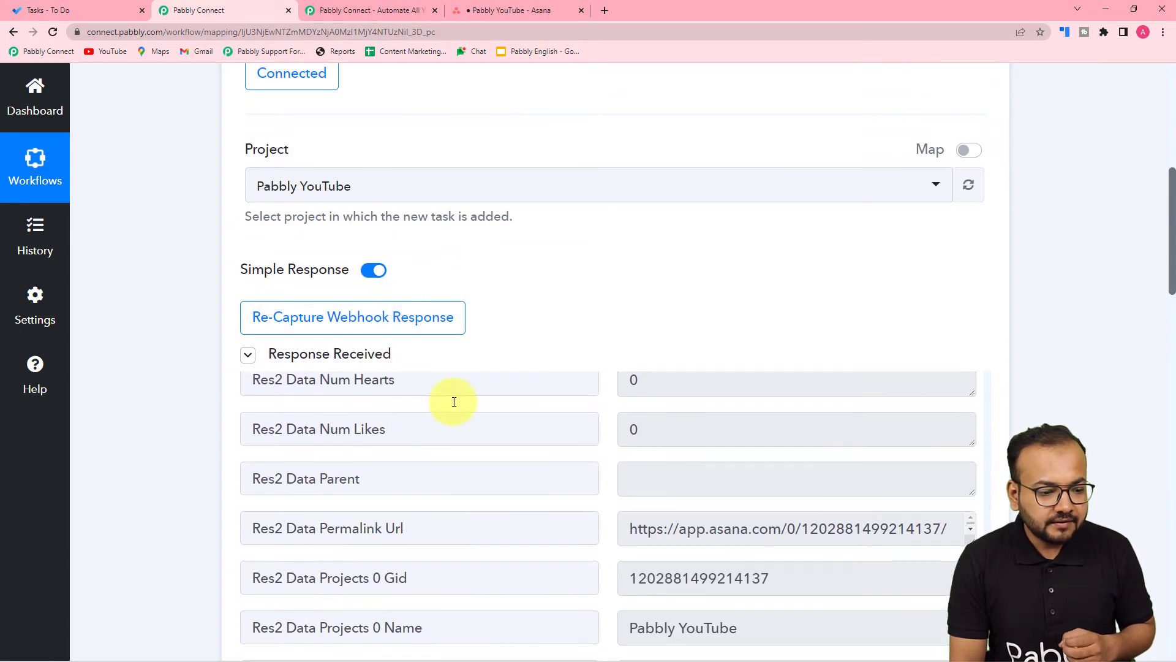
scroll(506, 487, "up", 9)
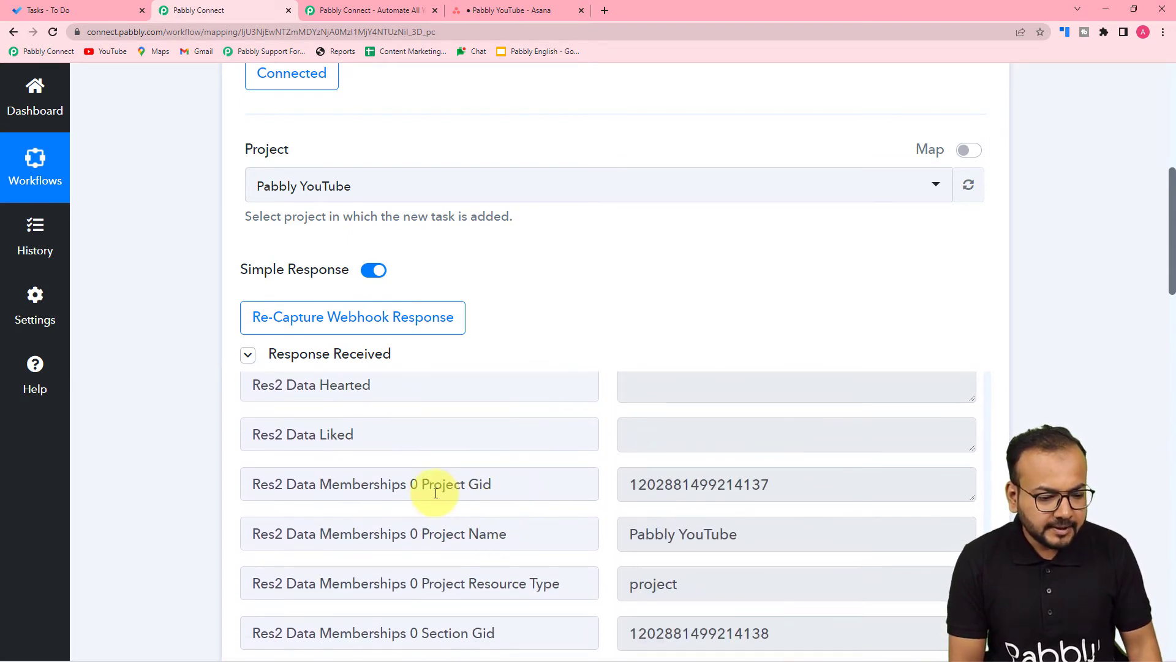
scroll(436, 494, "up", 5)
scroll(157, 269, "down", 3)
scroll(179, 269, "down", 1)
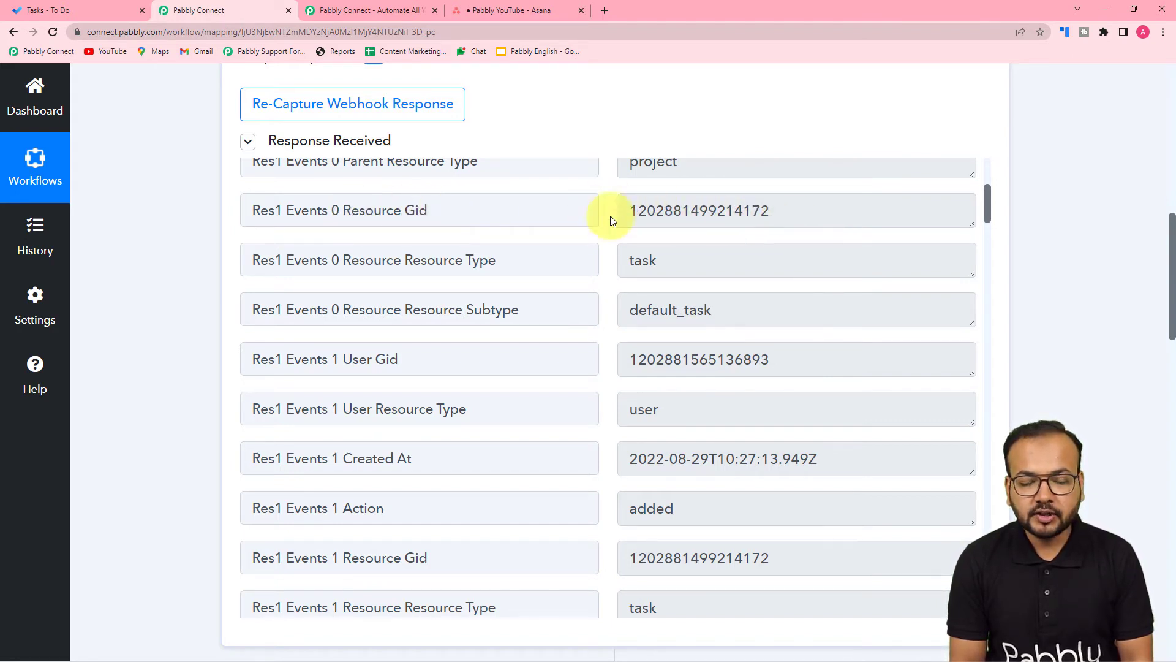
scroll(582, 244, "up", 1)
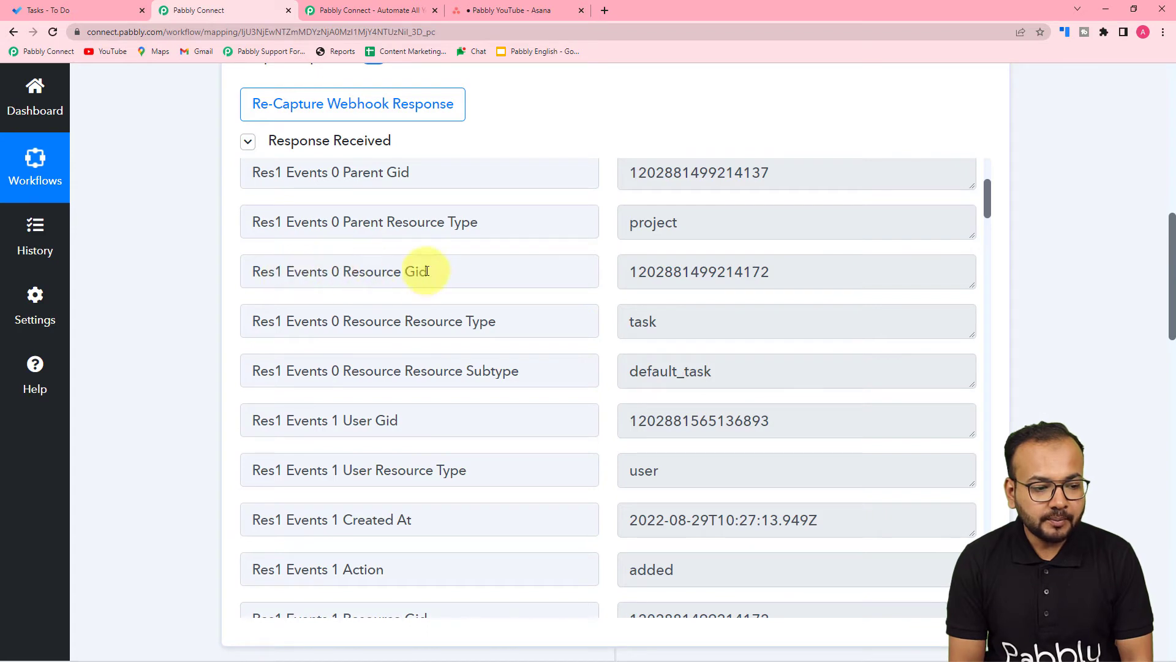
- Map the Get a Task action's Task Id to the trigger's Res1 Events 0 Resource Gid, then save and send a test request
scroll(130, 306, "down", 15)
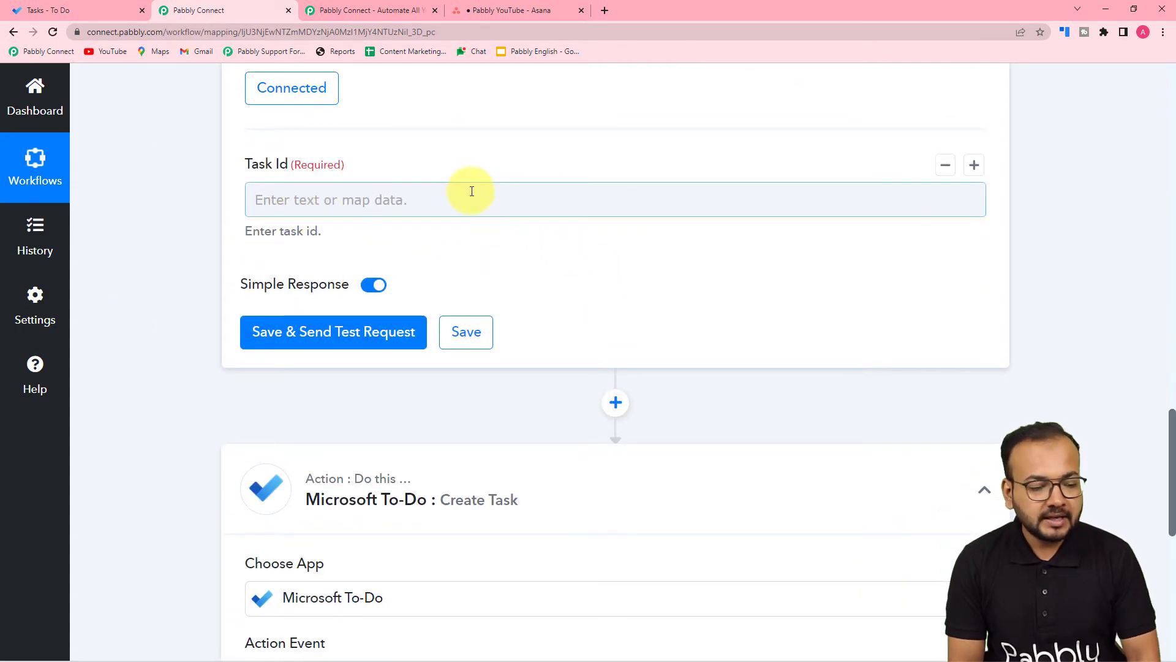
left_click(471, 192)
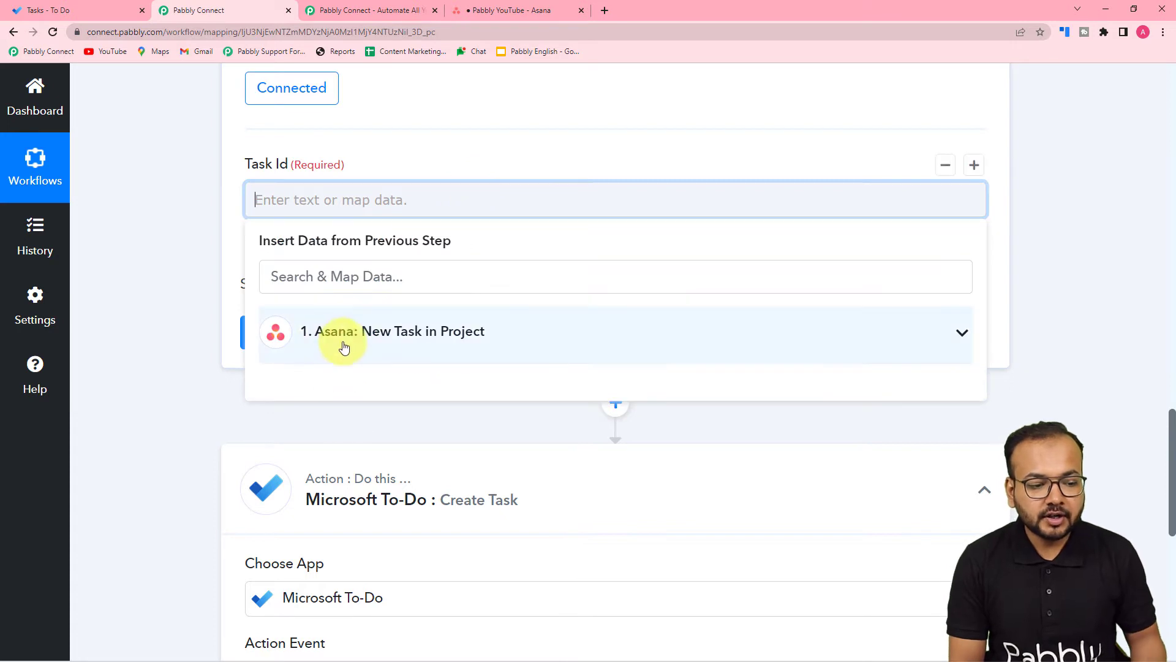
left_click(438, 347)
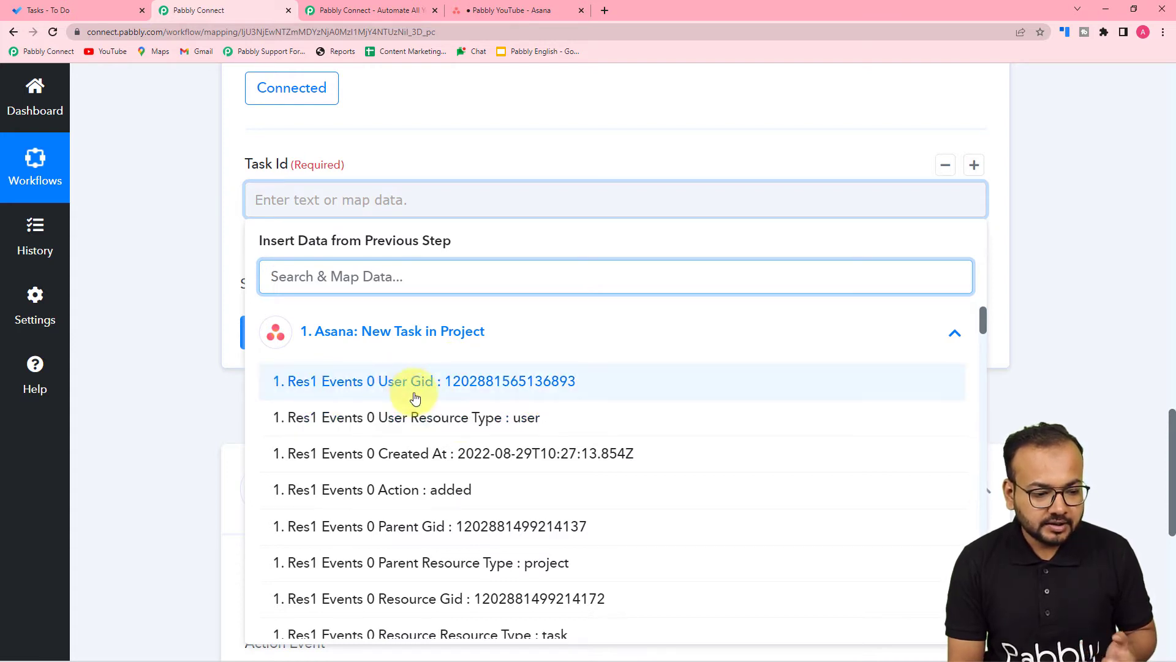
scroll(398, 421, "down", 1)
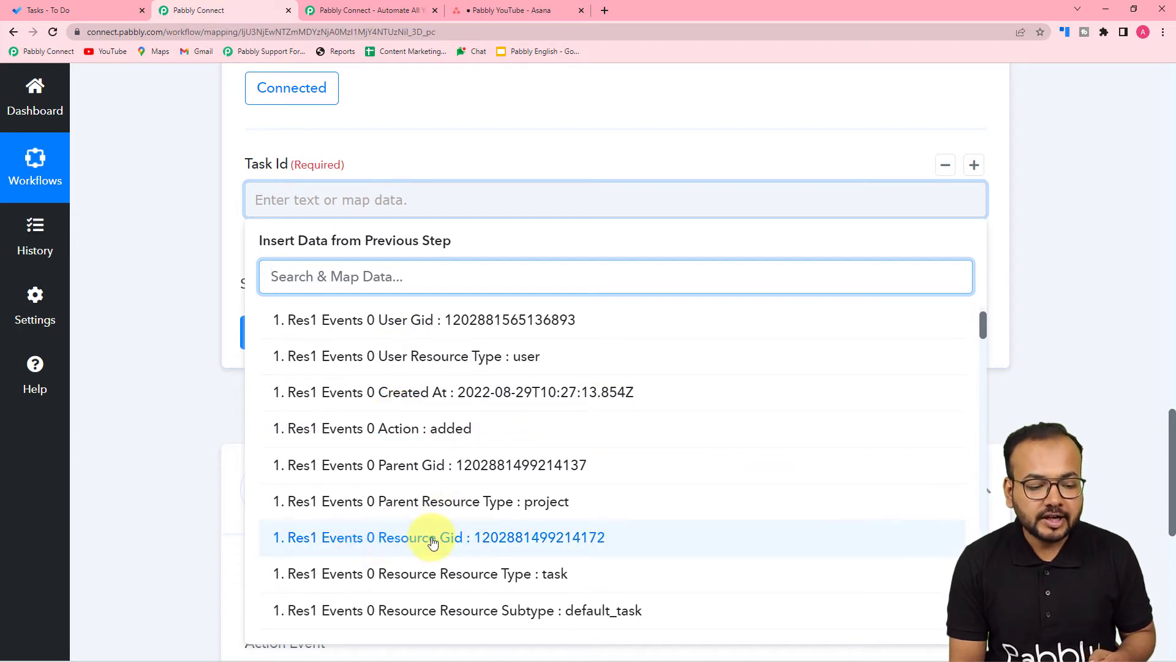
left_click(476, 543)
left_click(197, 321)
left_click(257, 348)
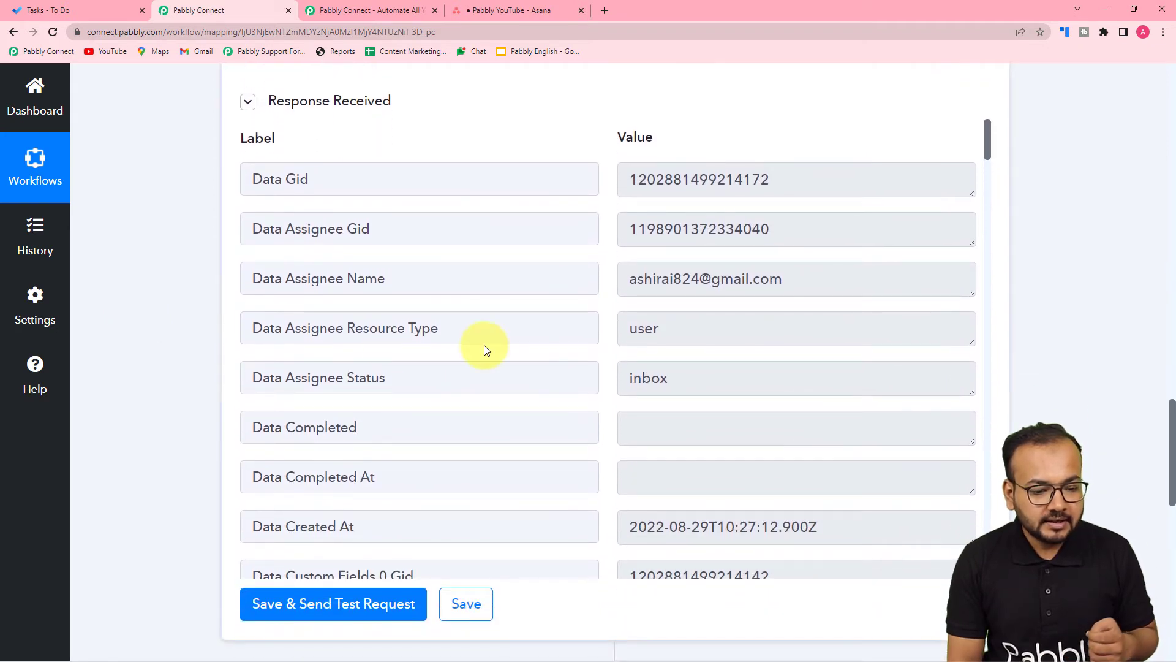
- Examine the assignee and priority fields in the Get a Task response, then compare the priority with the Video Creation task in Asana
scroll(485, 346, "down", 2)
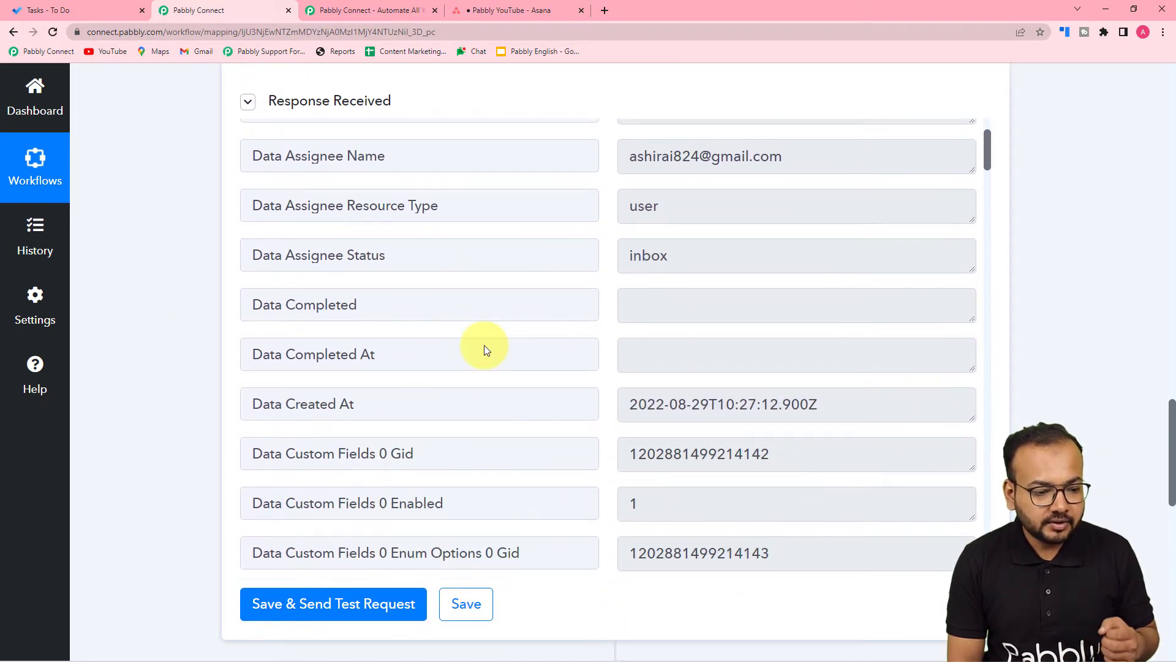
scroll(311, 419, "down", 1)
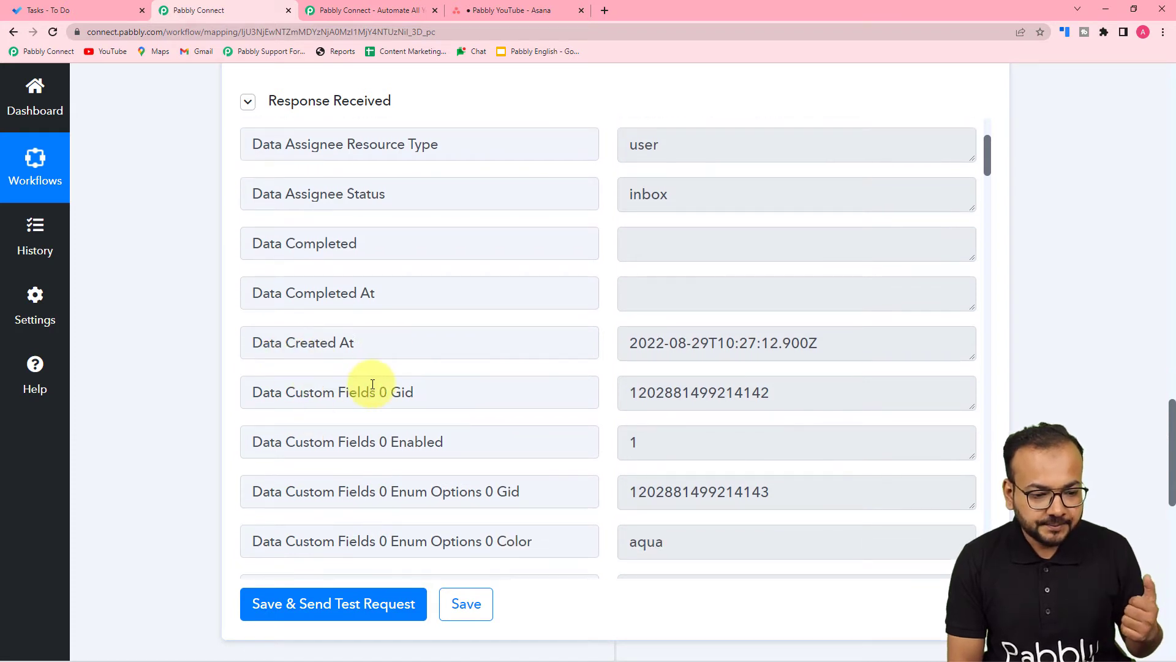
scroll(373, 384, "down", 1)
scroll(376, 354, "down", 1)
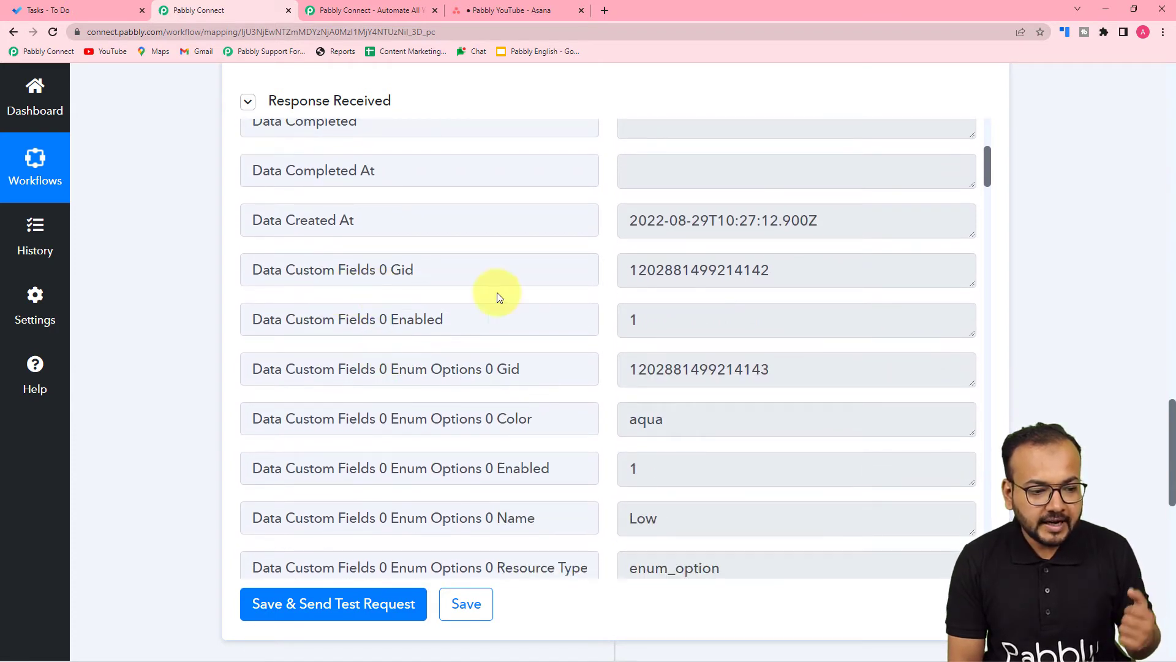
scroll(470, 325, "down", 2)
scroll(471, 325, "down", 2)
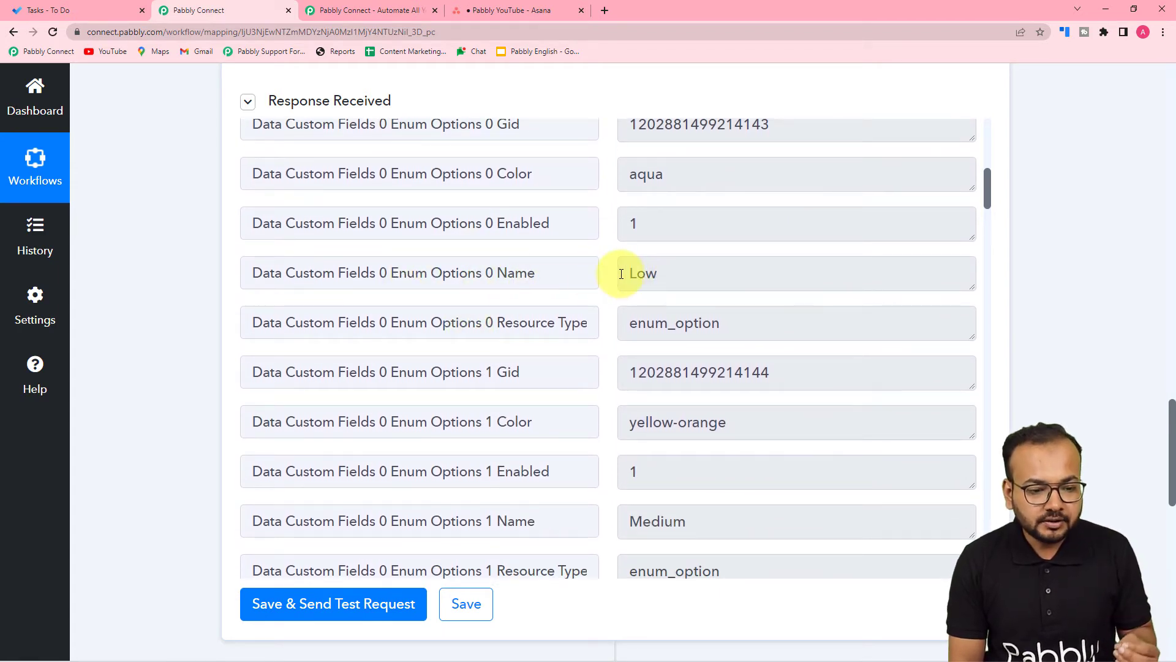
scroll(499, 304, "down", 2)
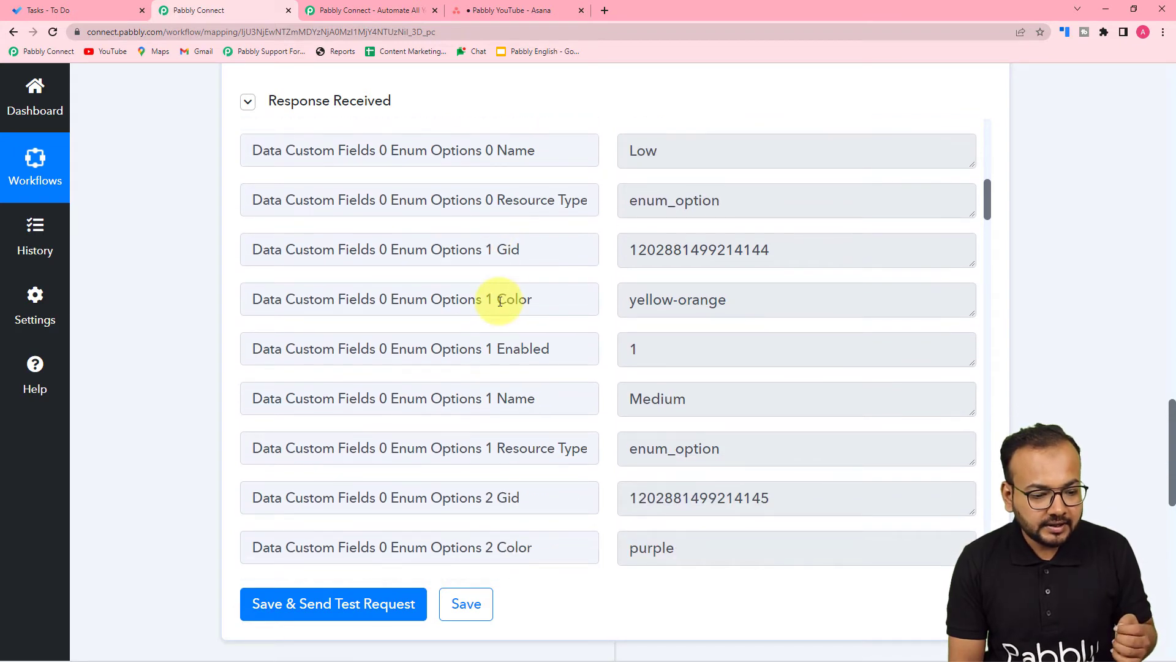
scroll(500, 301, "down", 1)
scroll(500, 301, "down", 3)
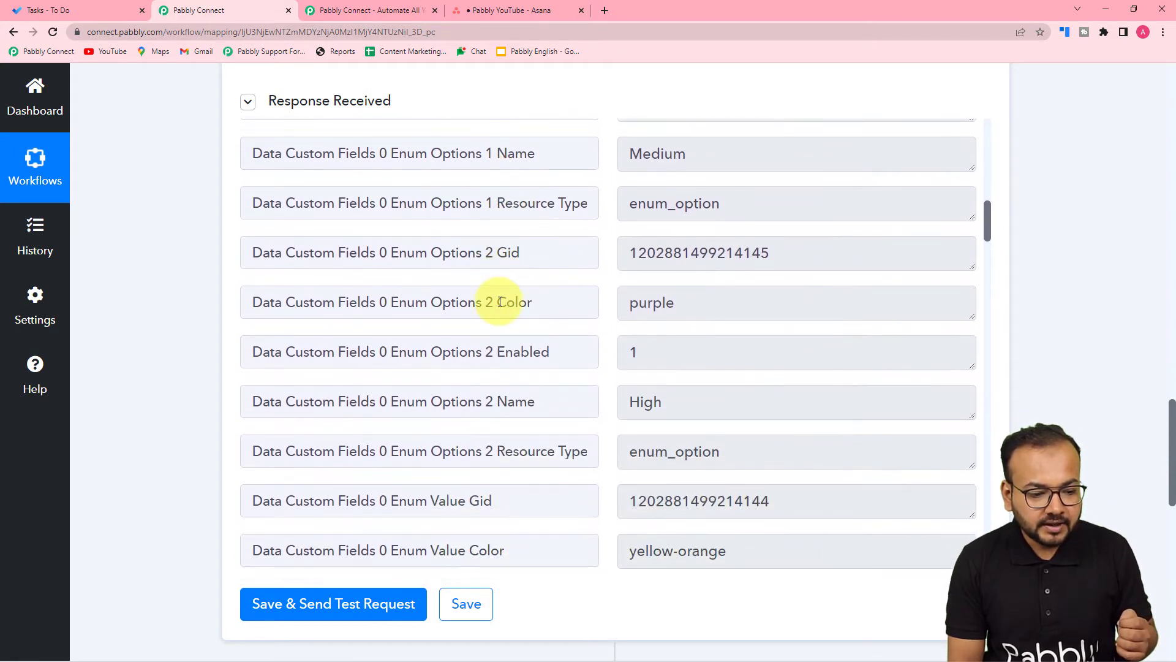
scroll(500, 302, "down", 1)
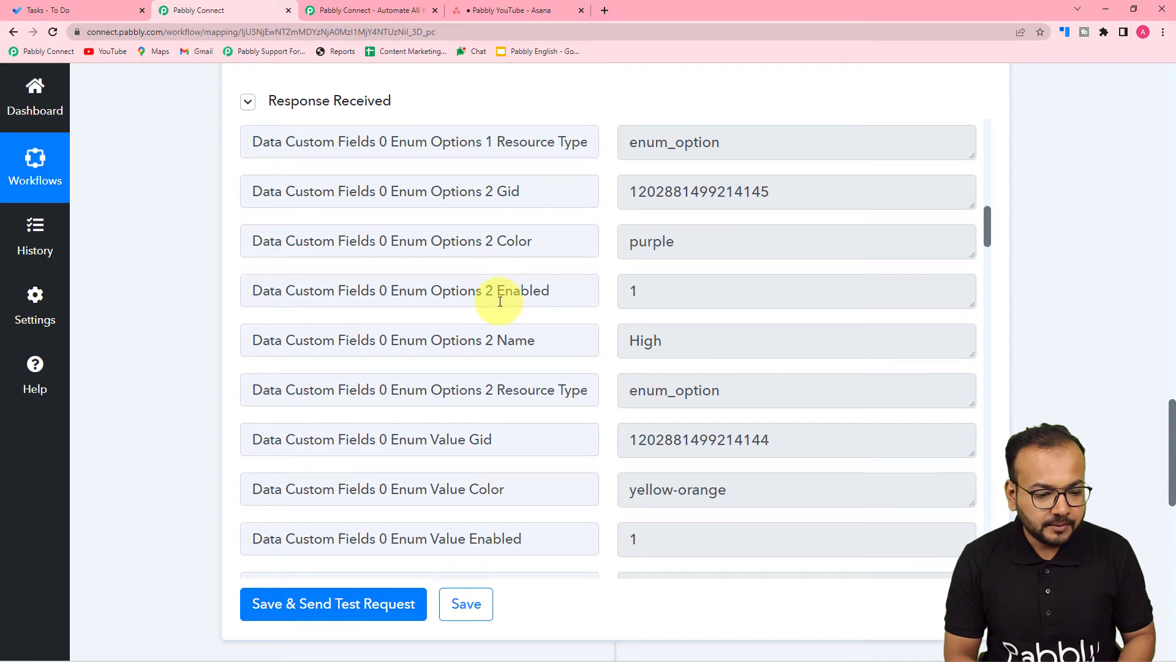
scroll(509, 336, "down", 3)
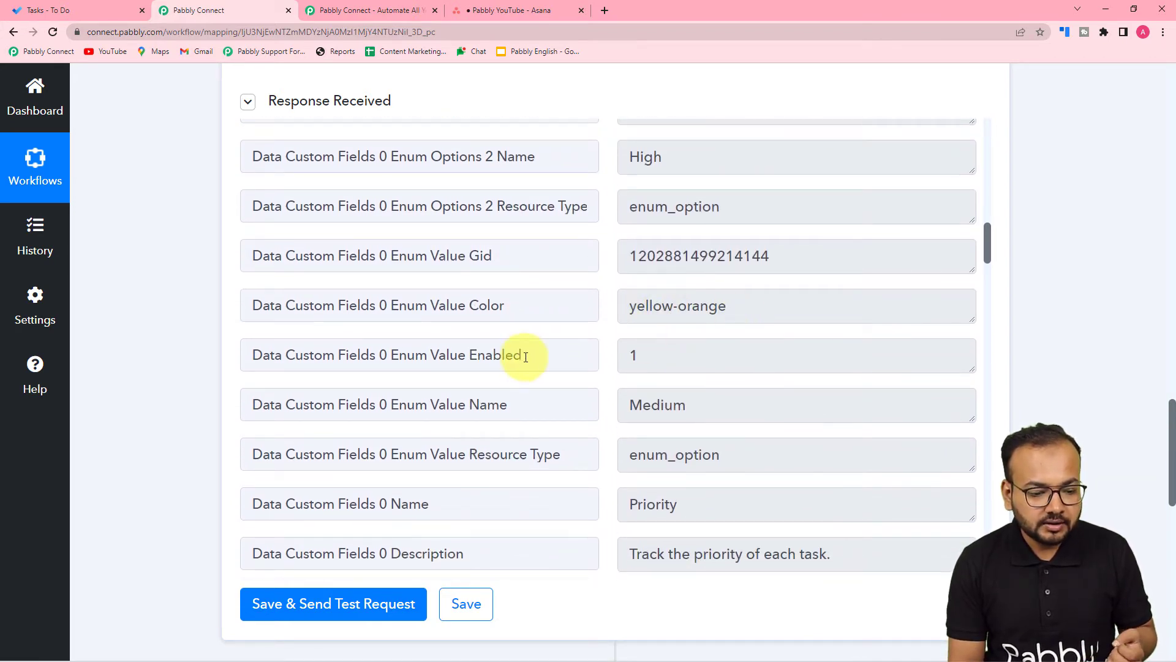
scroll(494, 362, "down", 2)
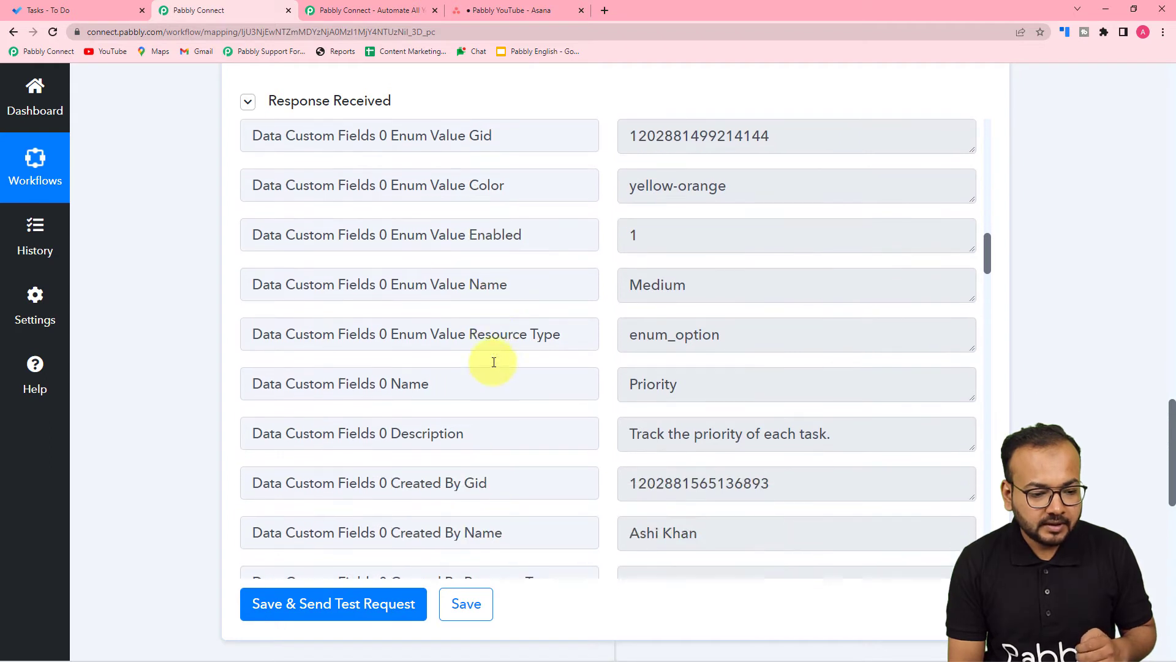
scroll(491, 363, "down", 1)
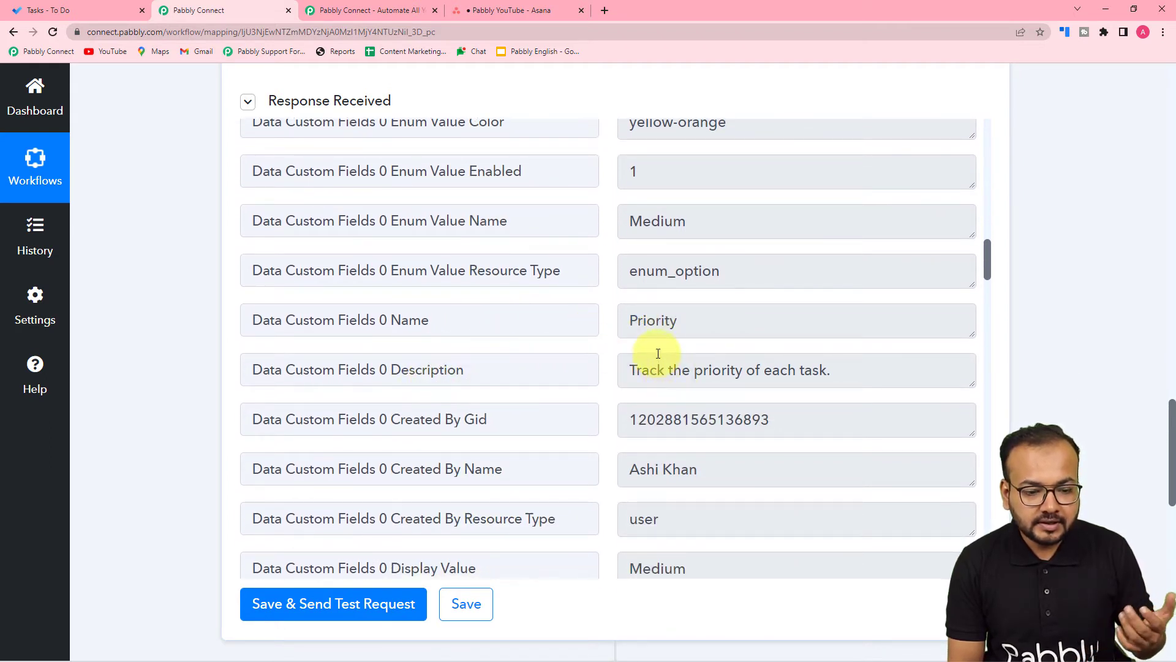
scroll(699, 374, "down", 1)
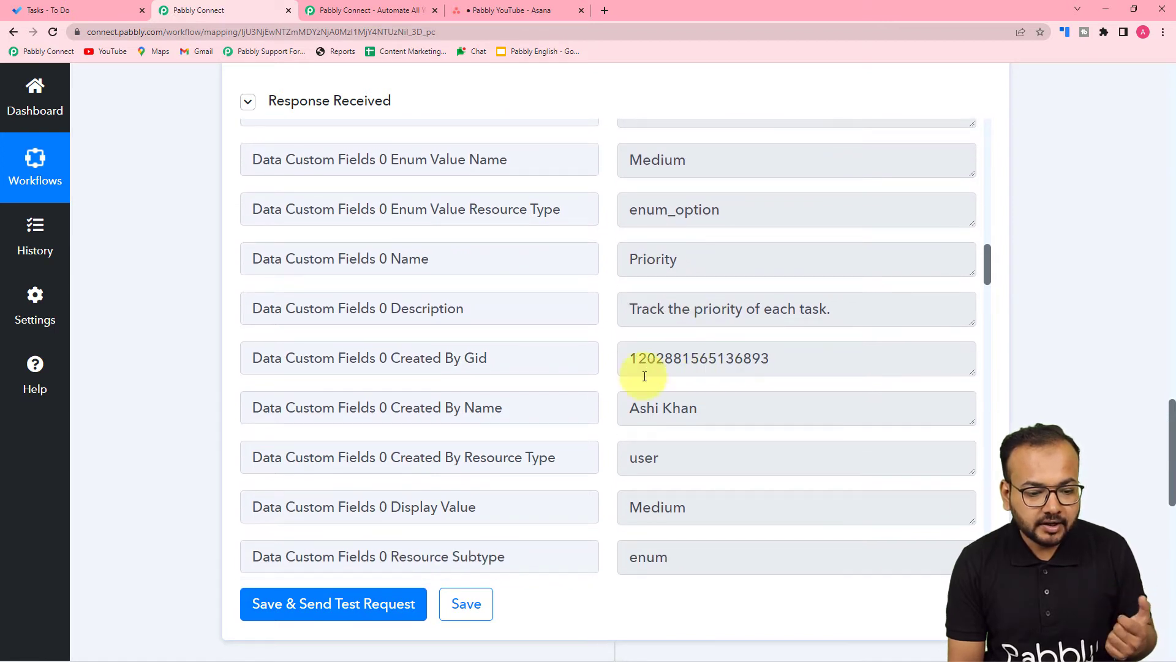
scroll(535, 369, "down", 2)
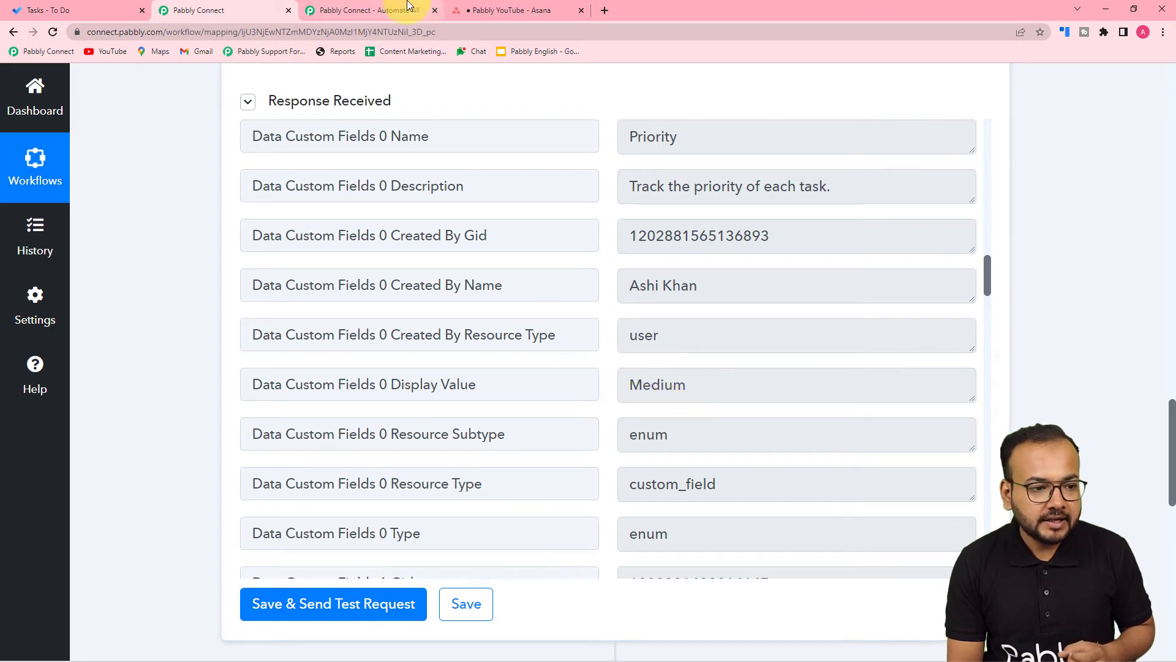
left_click(473, 10)
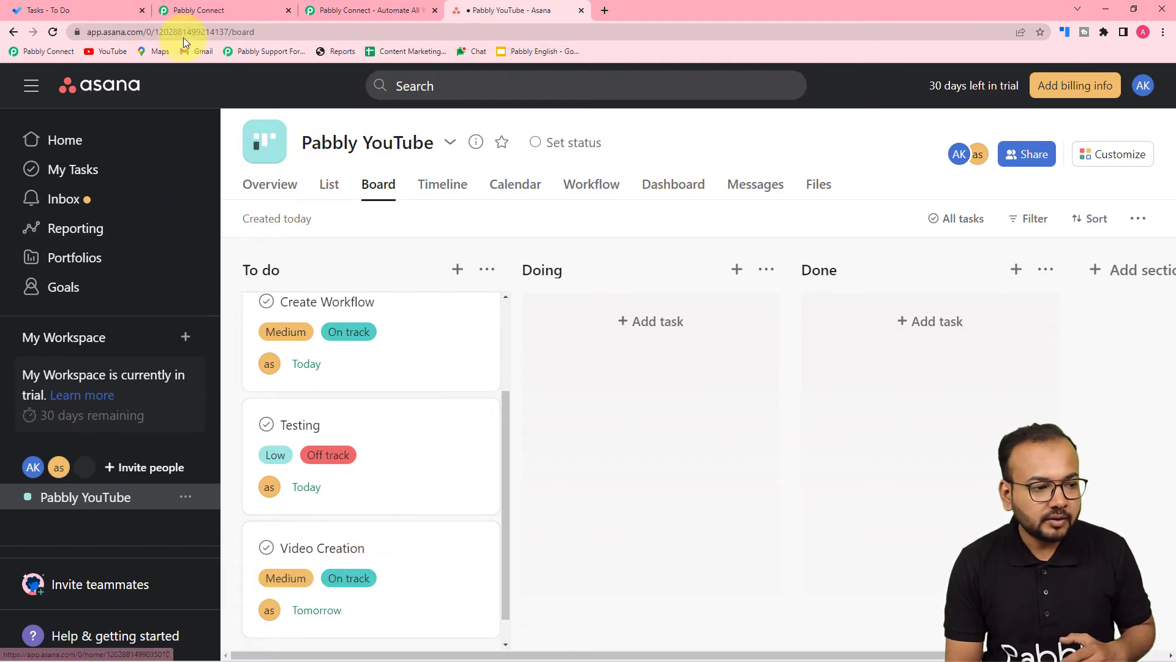
- Back in Pabbly Connect, examine the status custom field in the response, then compare it with the Video Creation task in Asana
left_click(192, 13)
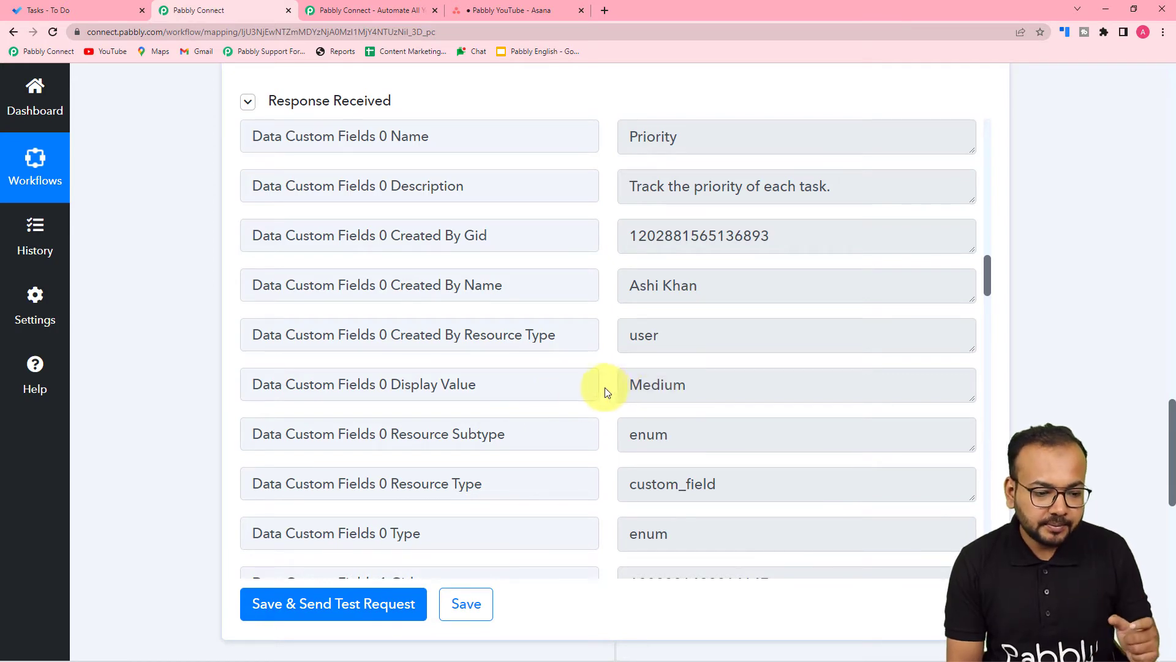
scroll(468, 392, "down", 5)
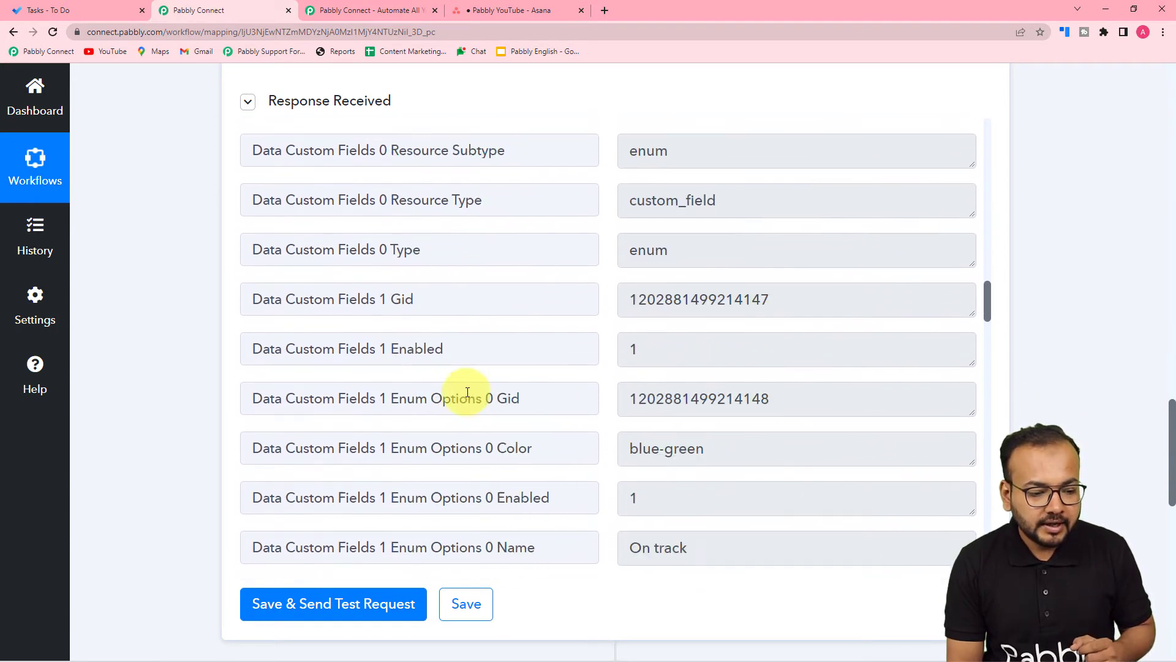
scroll(468, 392, "down", 5)
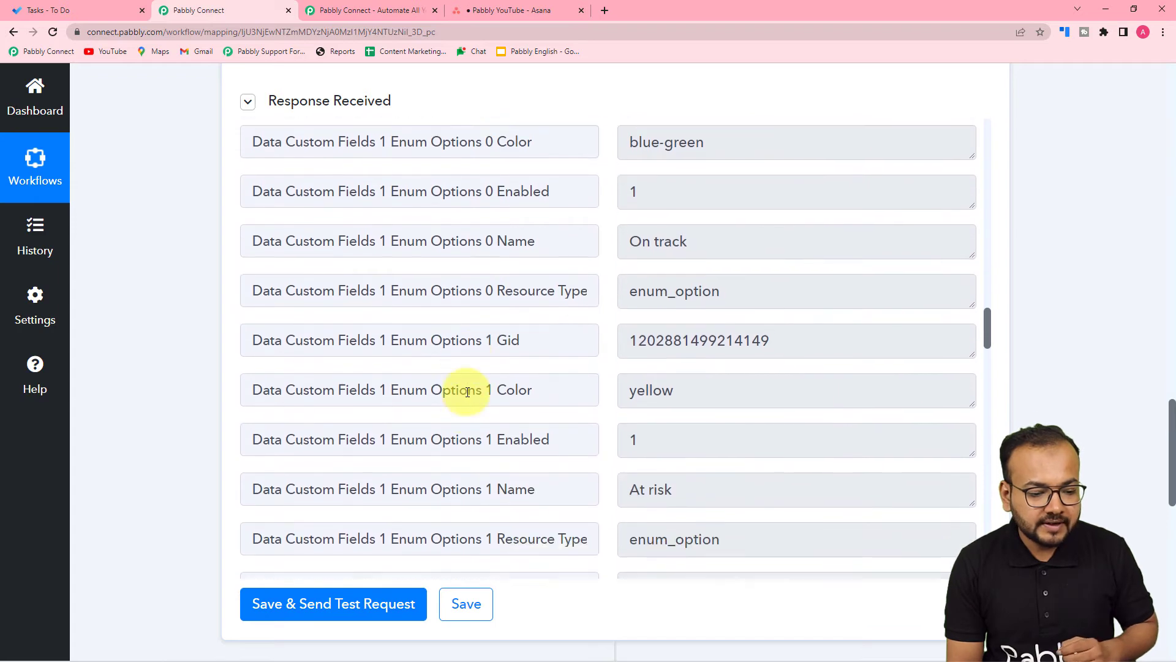
scroll(468, 392, "down", 5)
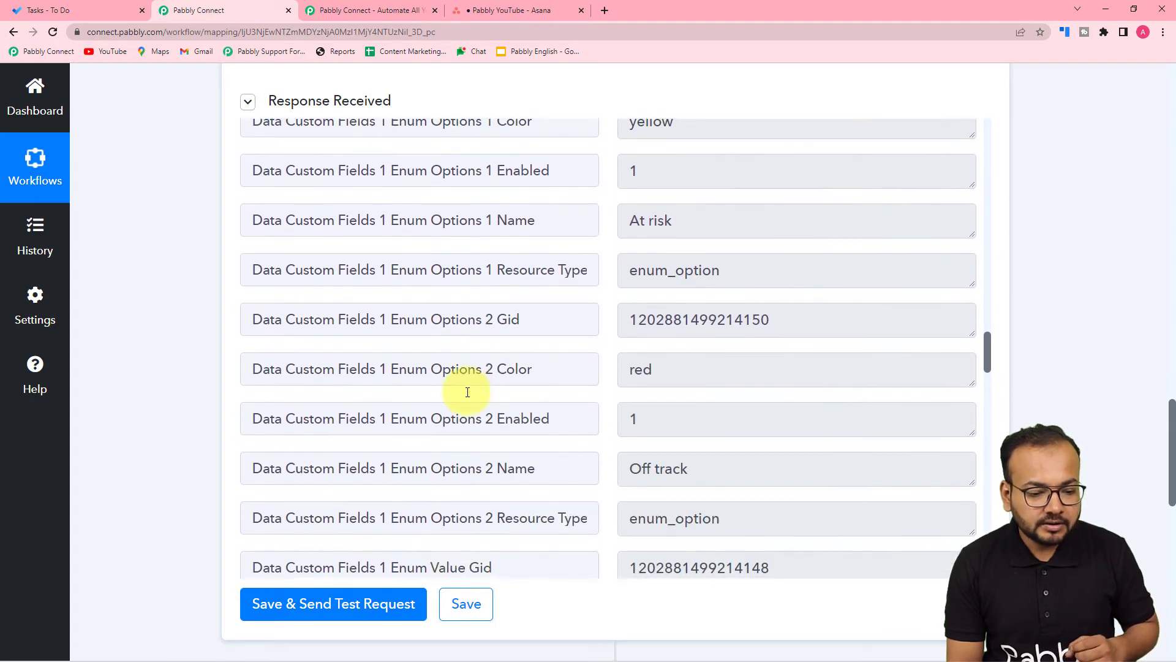
scroll(467, 392, "down", 1)
scroll(467, 393, "down", 4)
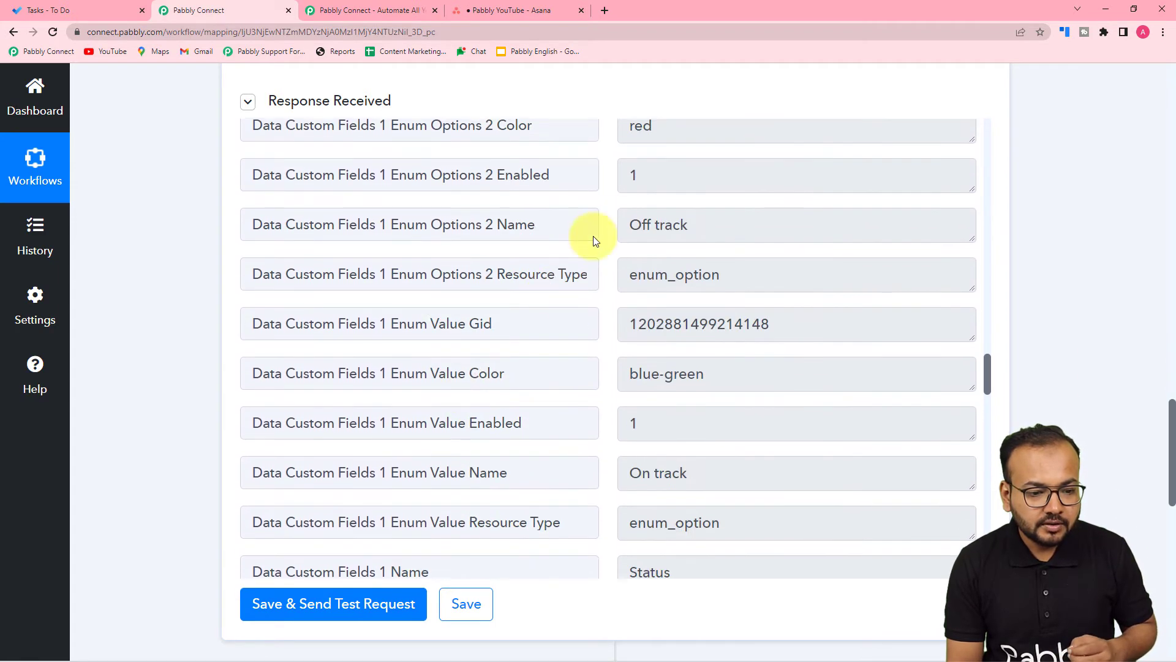
scroll(508, 312, "down", 5)
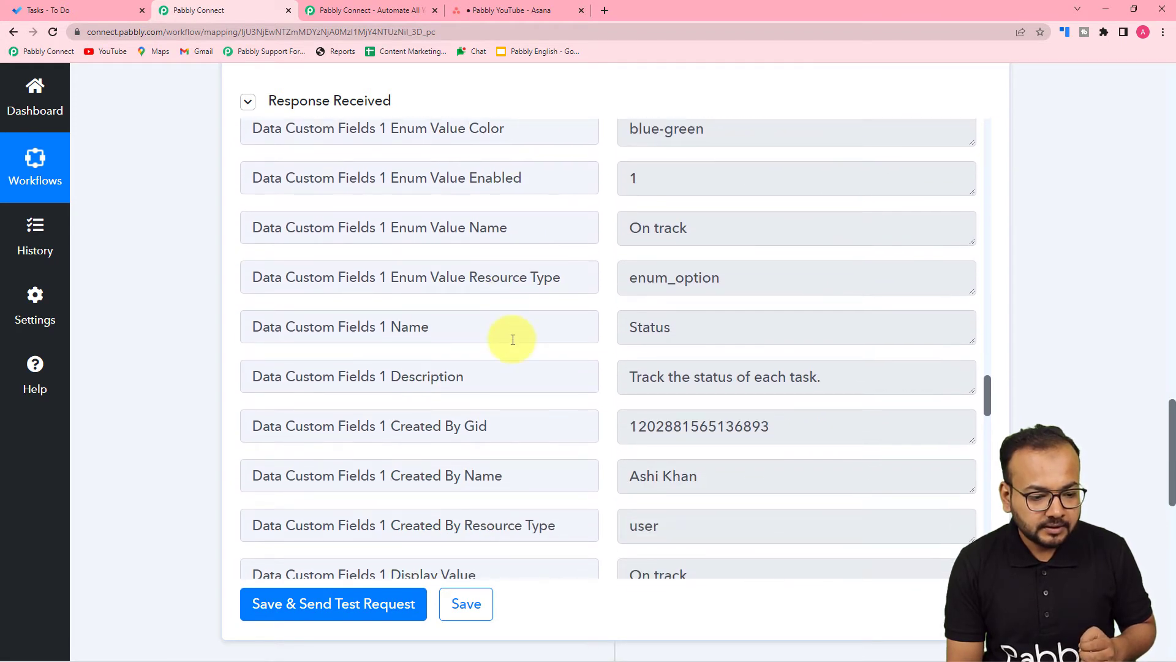
scroll(513, 340, "down", 4)
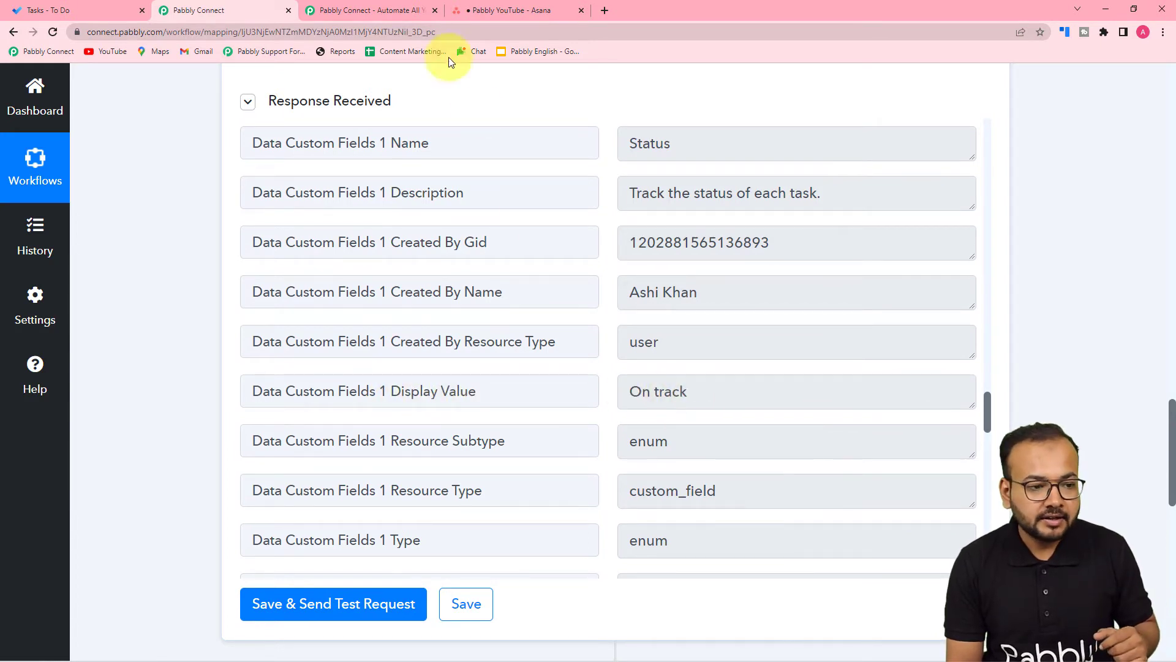
left_click(494, 10)
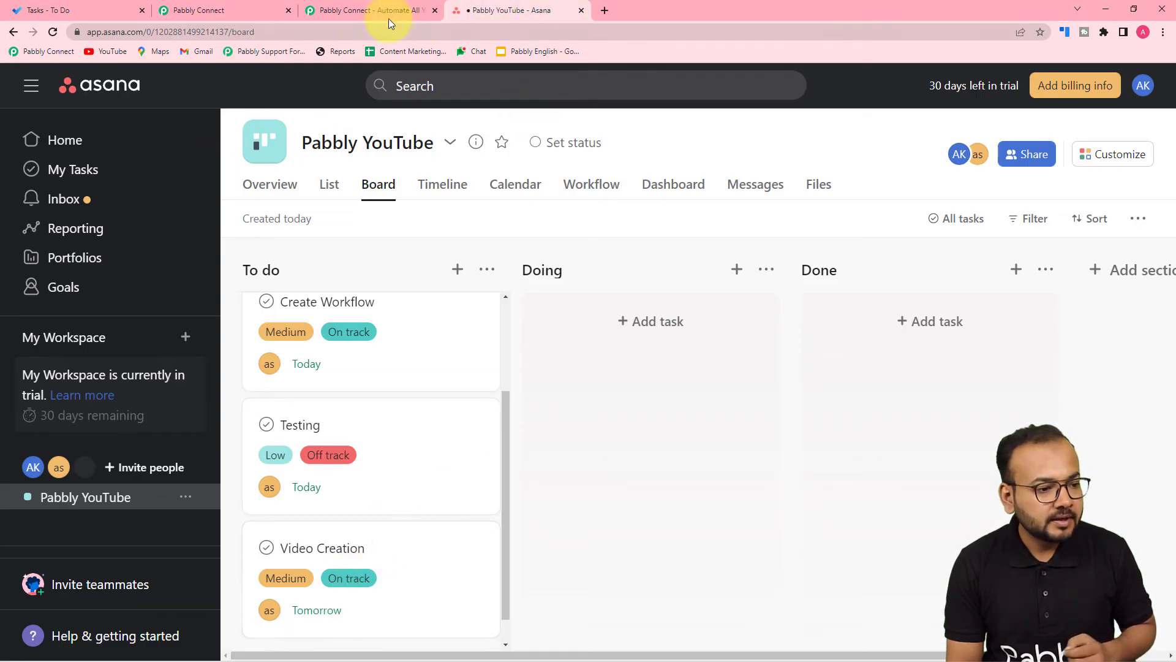
- Back in Pabbly Connect, examine the due date, project, section, name and notes fields in the Get a Task response, enlarging the notes value
left_click(258, 10)
scroll(470, 271, "down", 2)
scroll(470, 276, "down", 10)
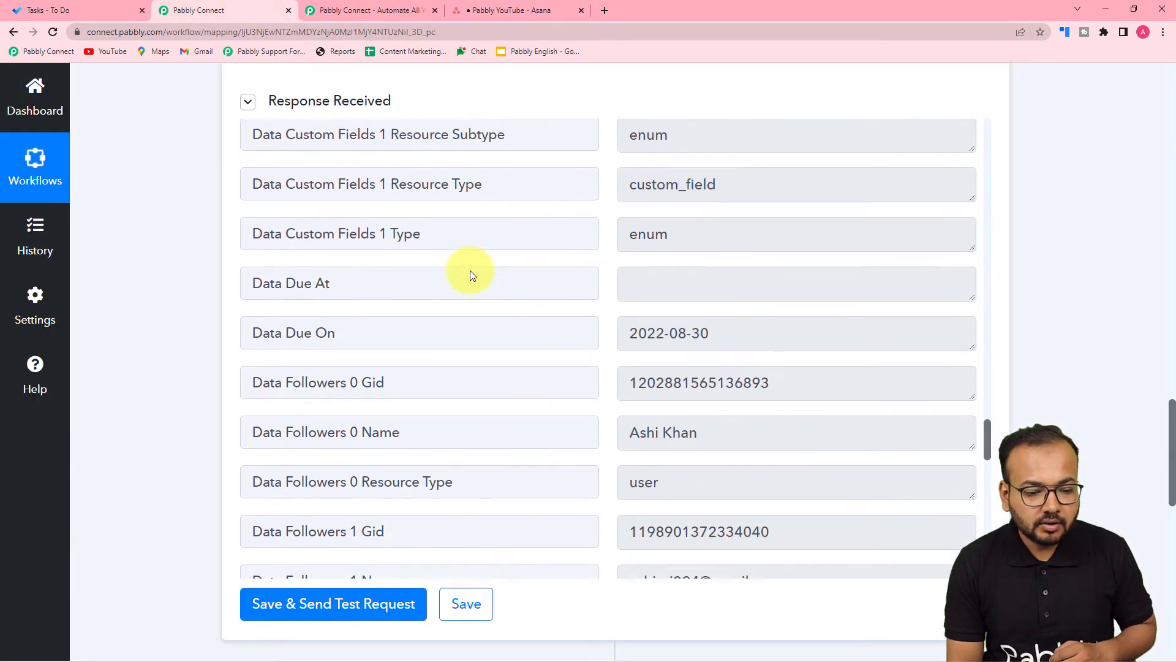
scroll(490, 279, "down", 1)
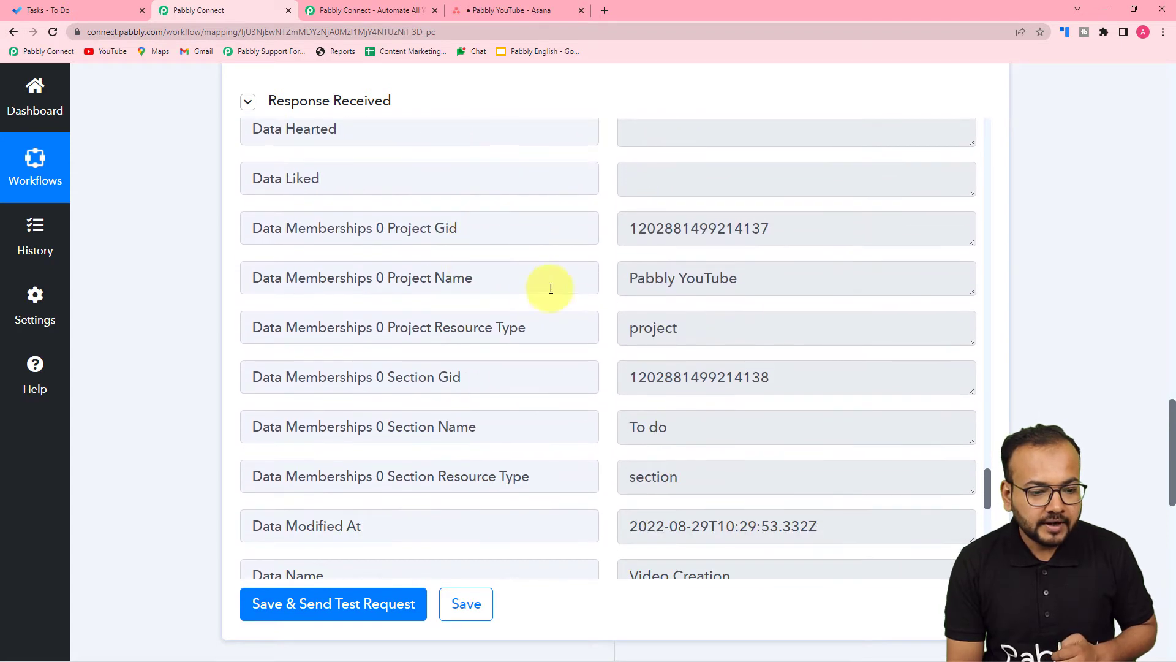
scroll(482, 335, "down", 2)
scroll(484, 336, "down", 2)
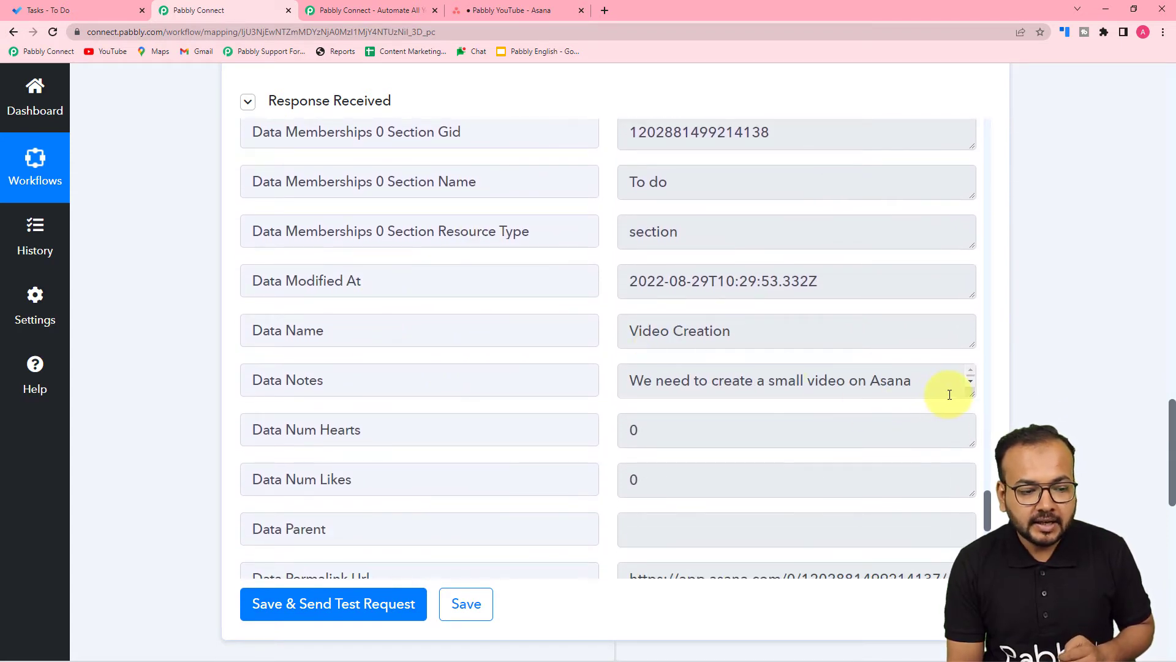
left_click_drag(972, 404, 972, 493)
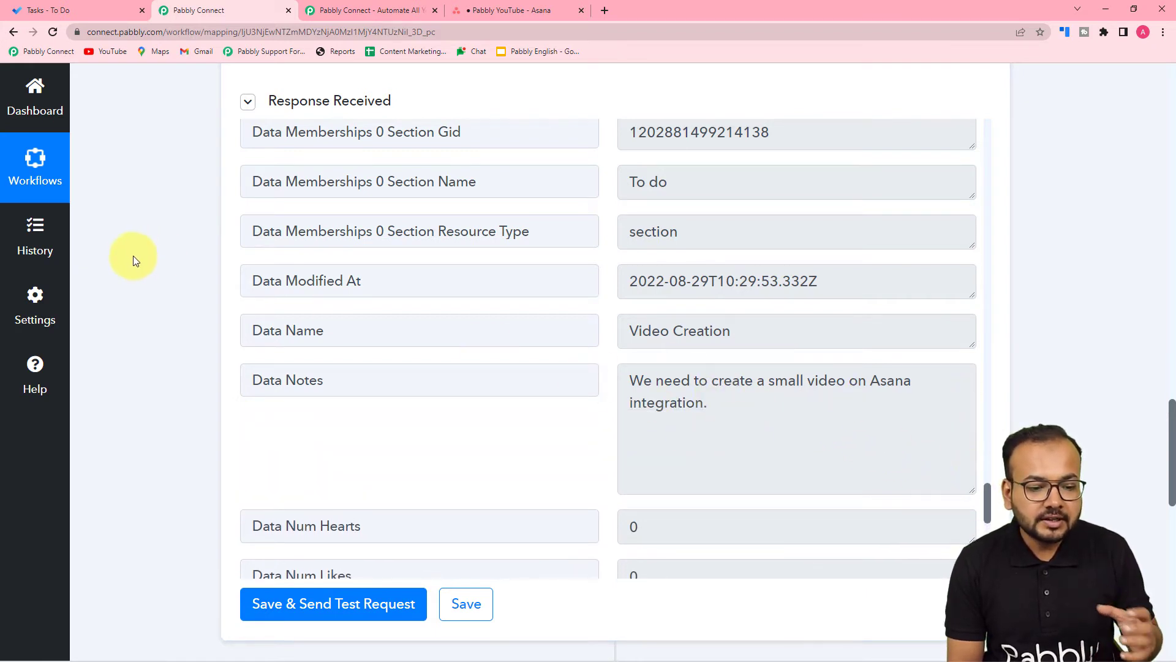
- Connect the Microsoft To-Do Create Task action through a new connection and grant Pabbly Connect the requested account permissions
scroll(137, 257, "down", 1)
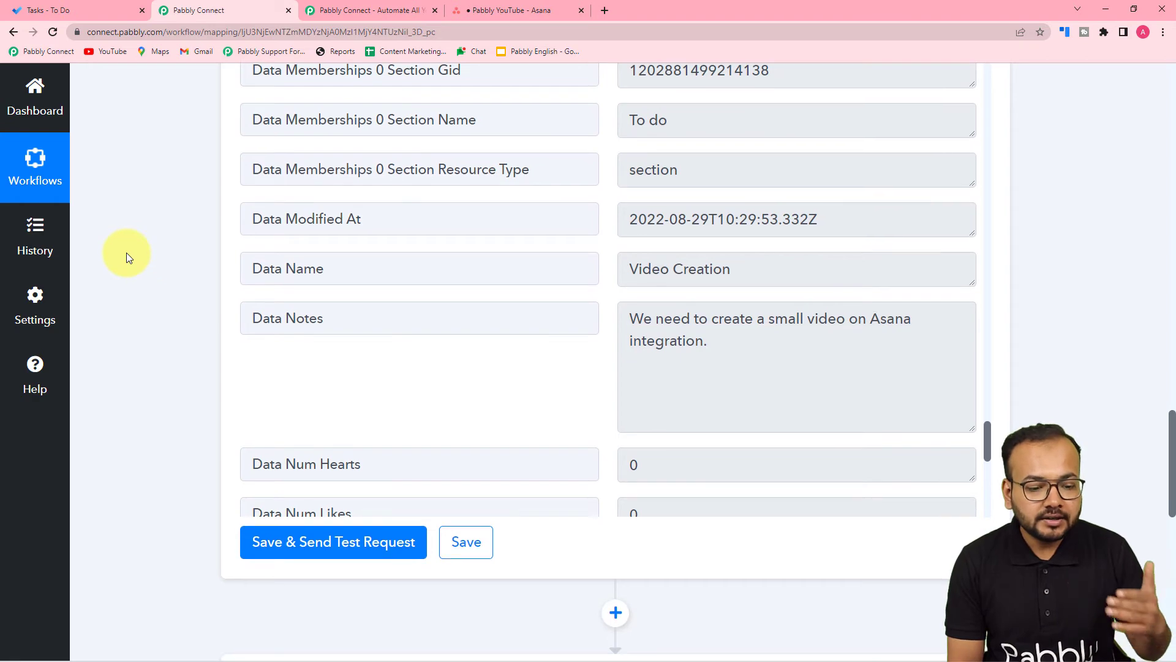
scroll(126, 254, "down", 2)
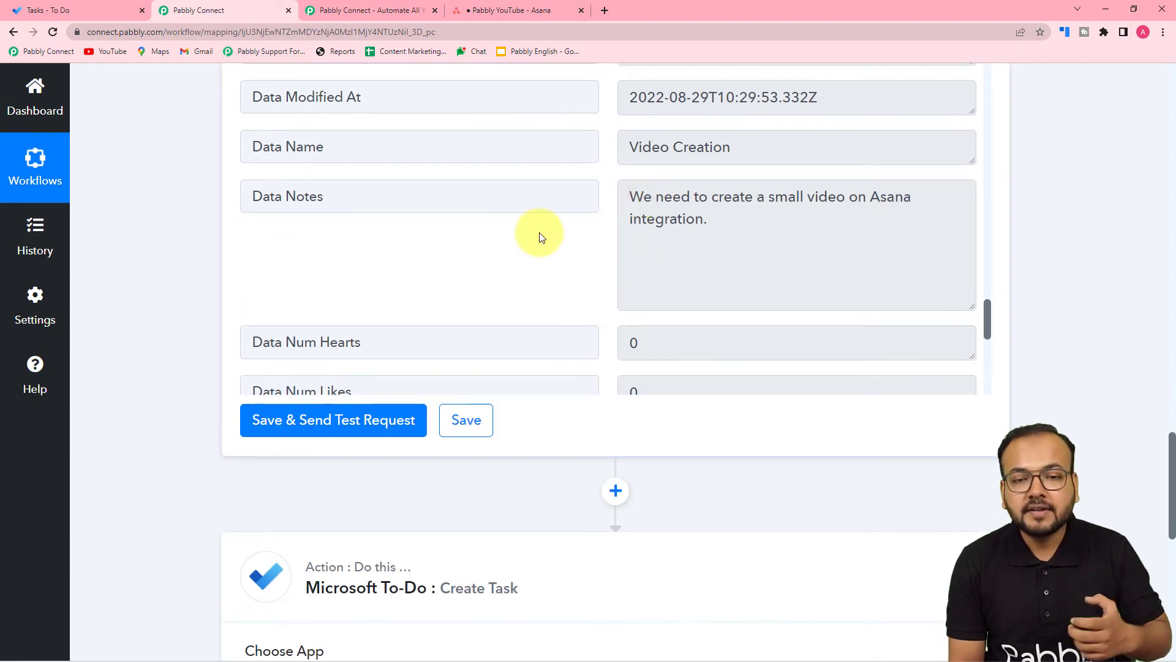
scroll(147, 253, "down", 6)
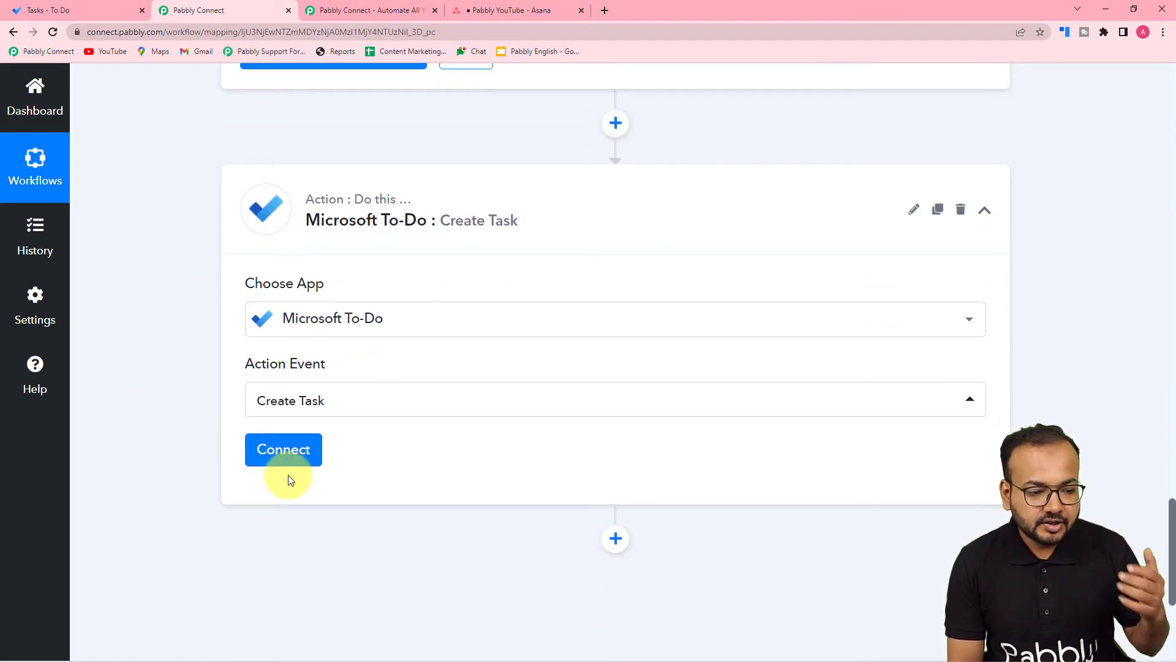
left_click(292, 456)
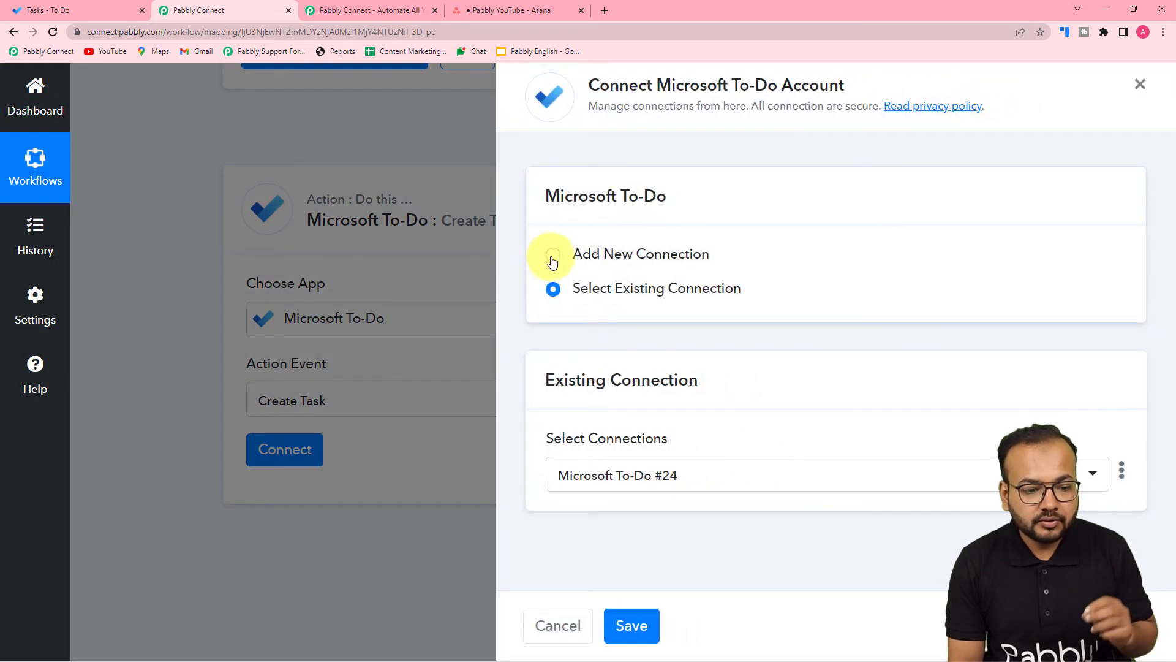
left_click(552, 256)
left_click(622, 449)
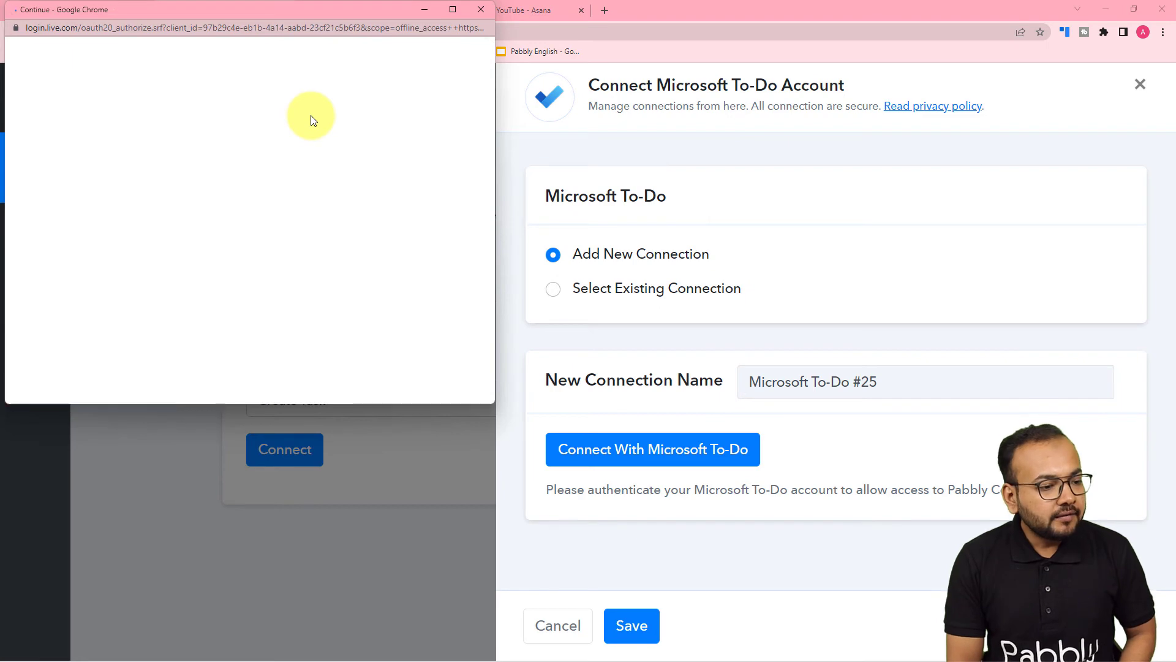
scroll(314, 116, "down", 4)
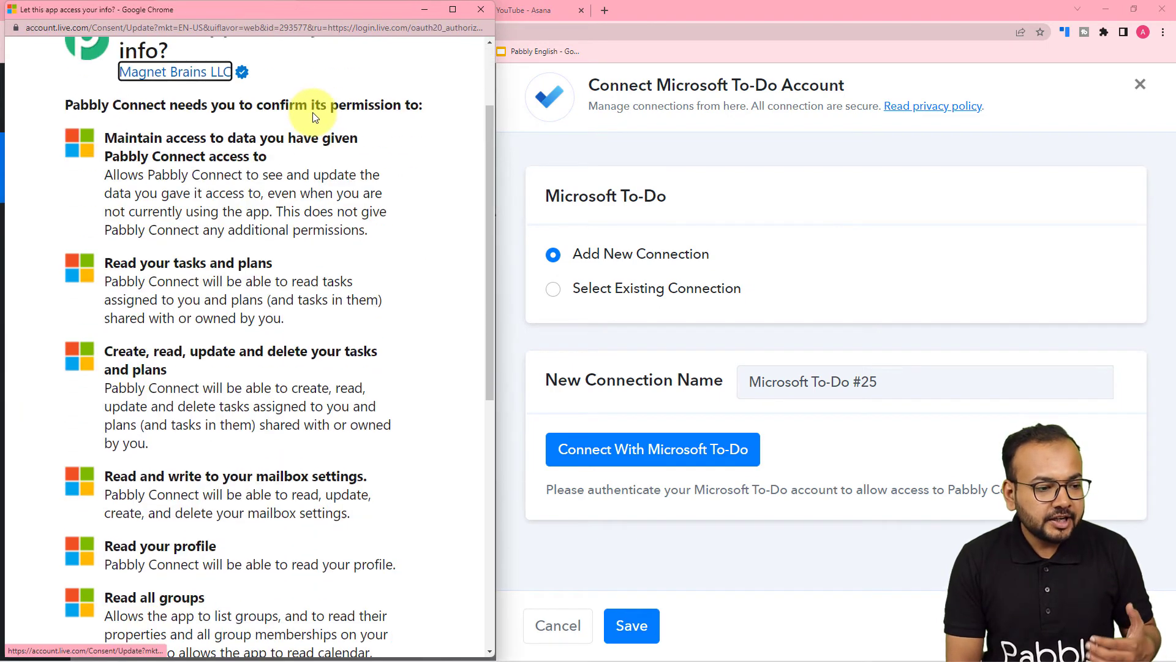
scroll(314, 117, "down", 6)
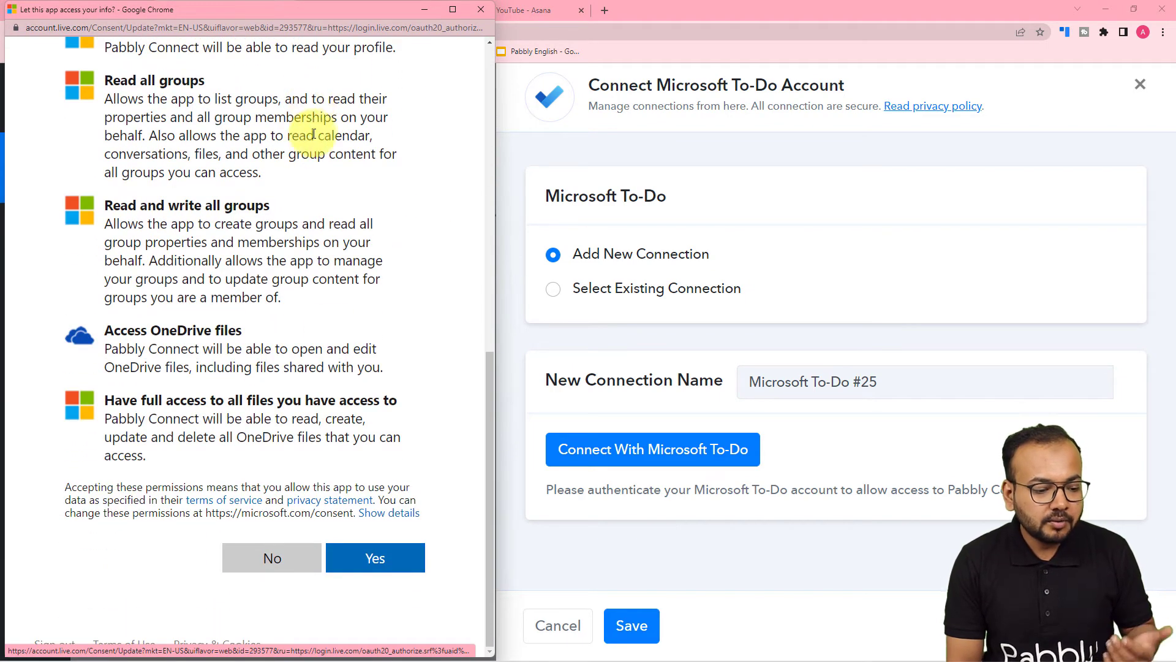
left_click(384, 559)
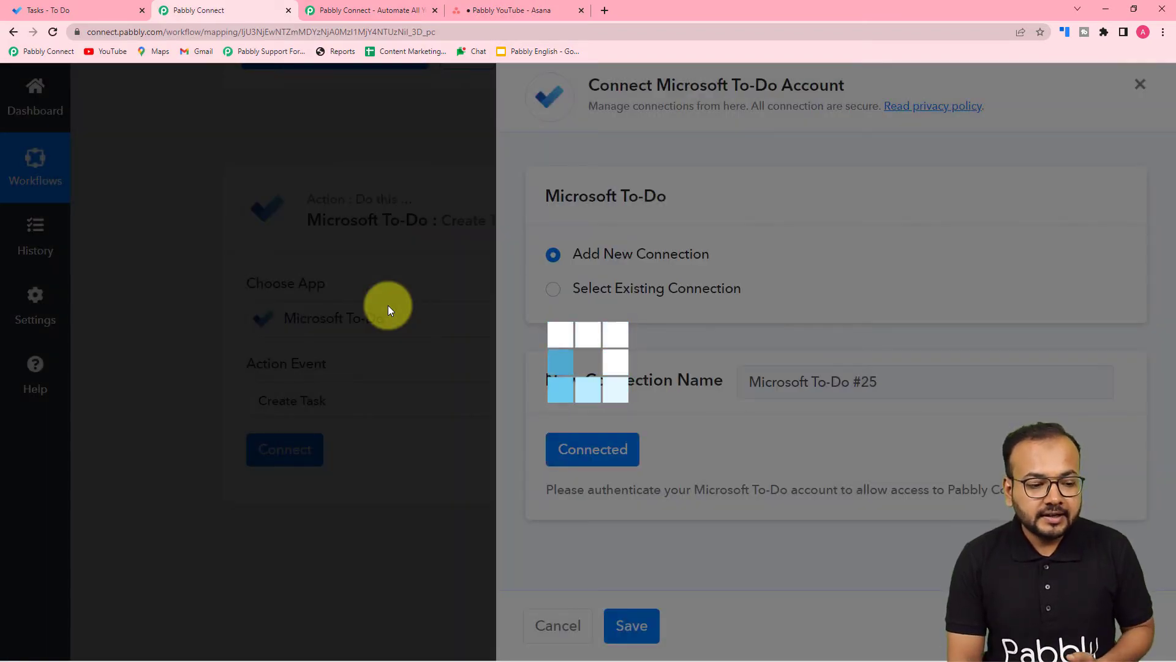
- Check the Tasks list in Microsoft To Do, then select Tasks as the Create Task action's task list in Pabbly Connect
scroll(245, 343, "down", 2)
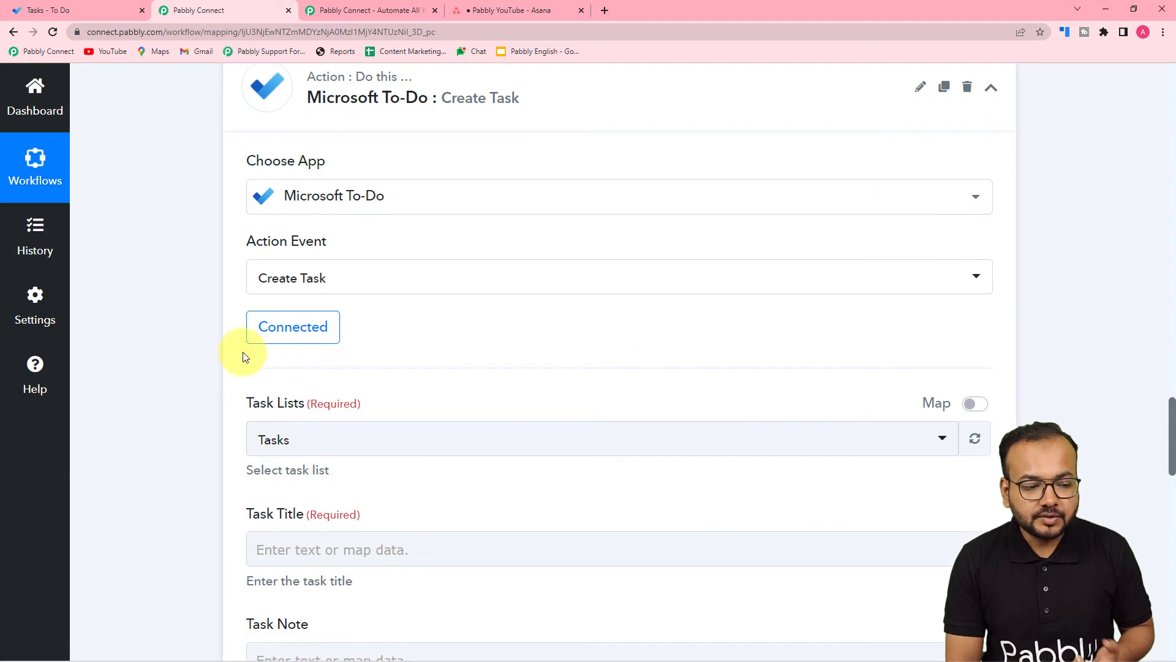
scroll(402, 357, "down", 2)
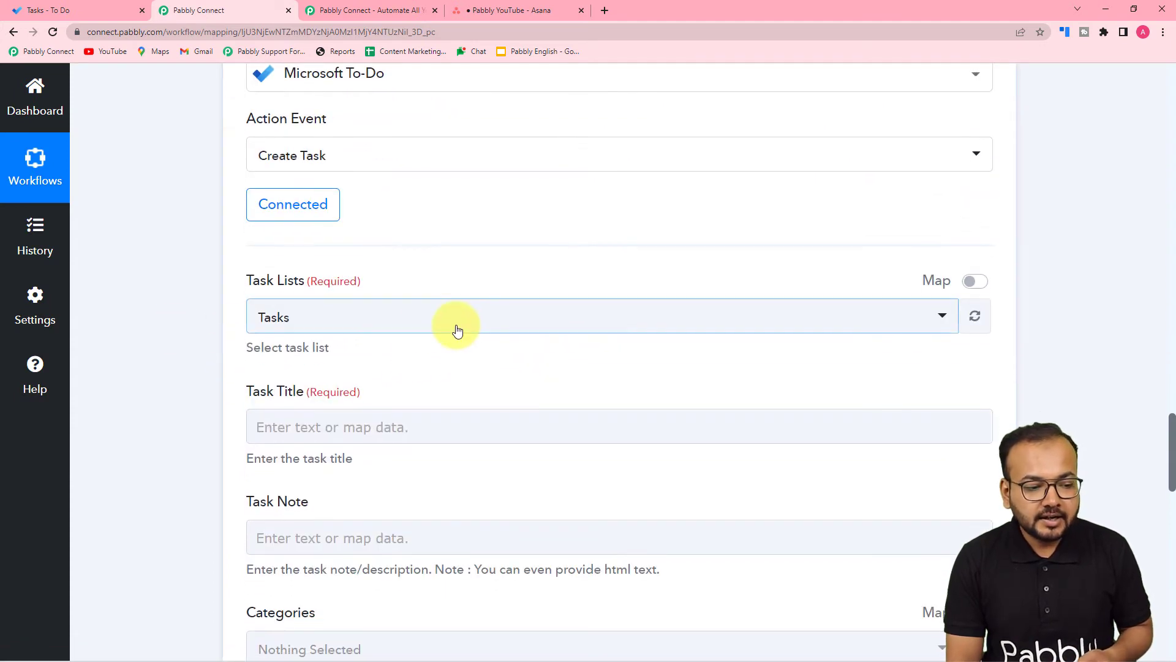
scroll(405, 276, "down", 2)
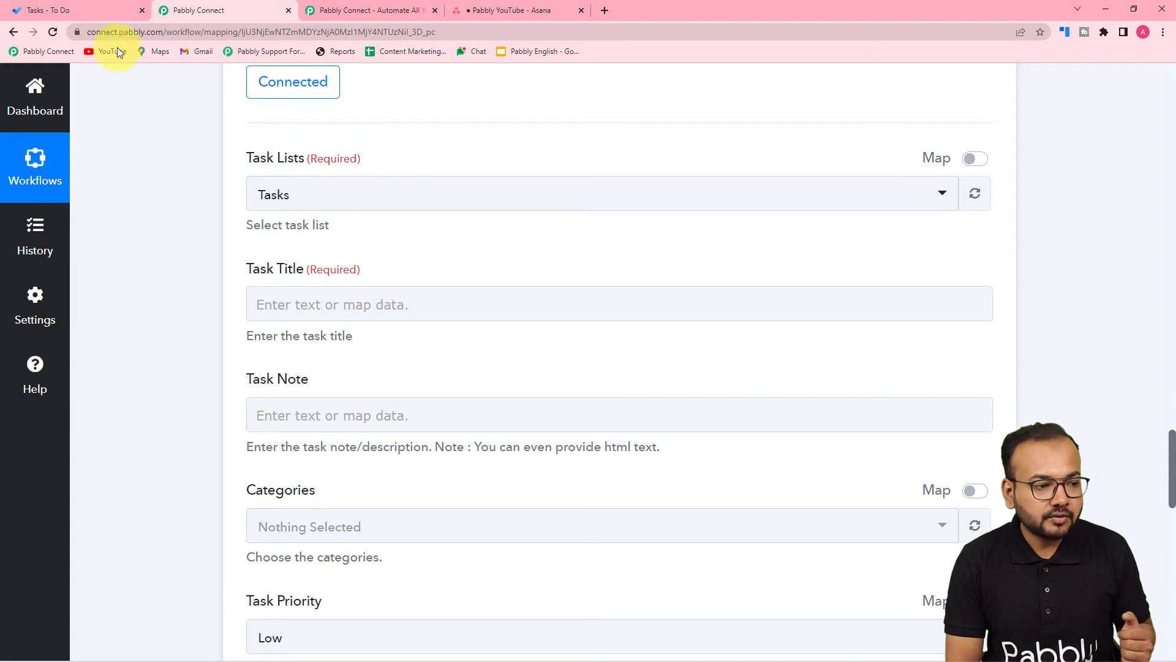
left_click(95, 9)
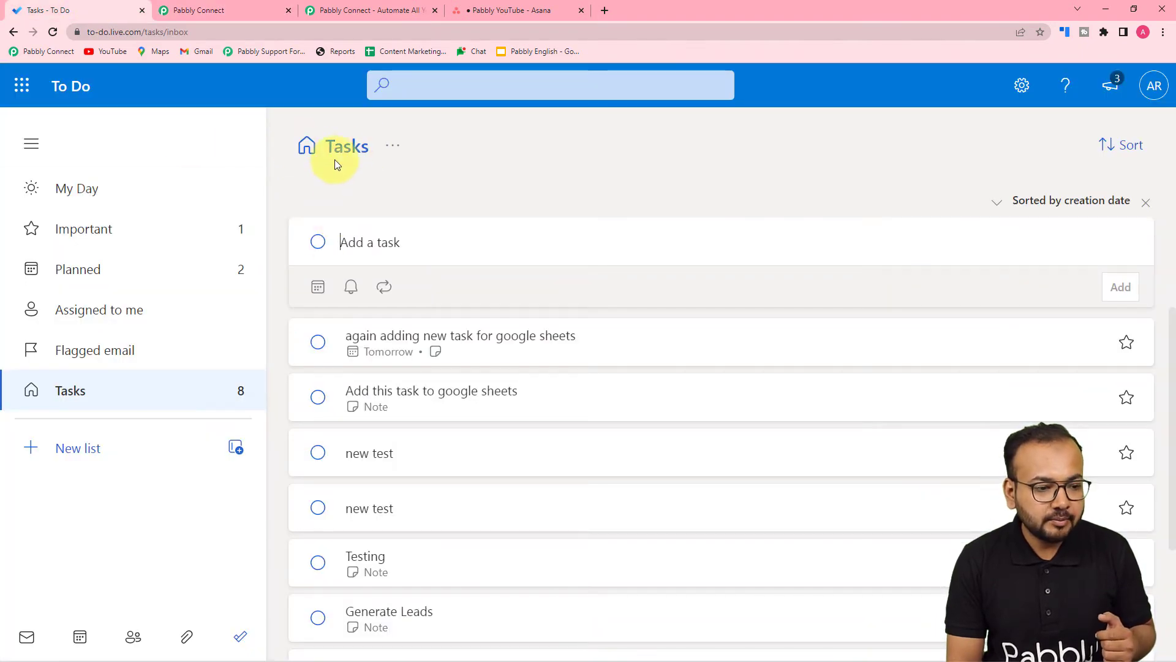
left_click(184, 13)
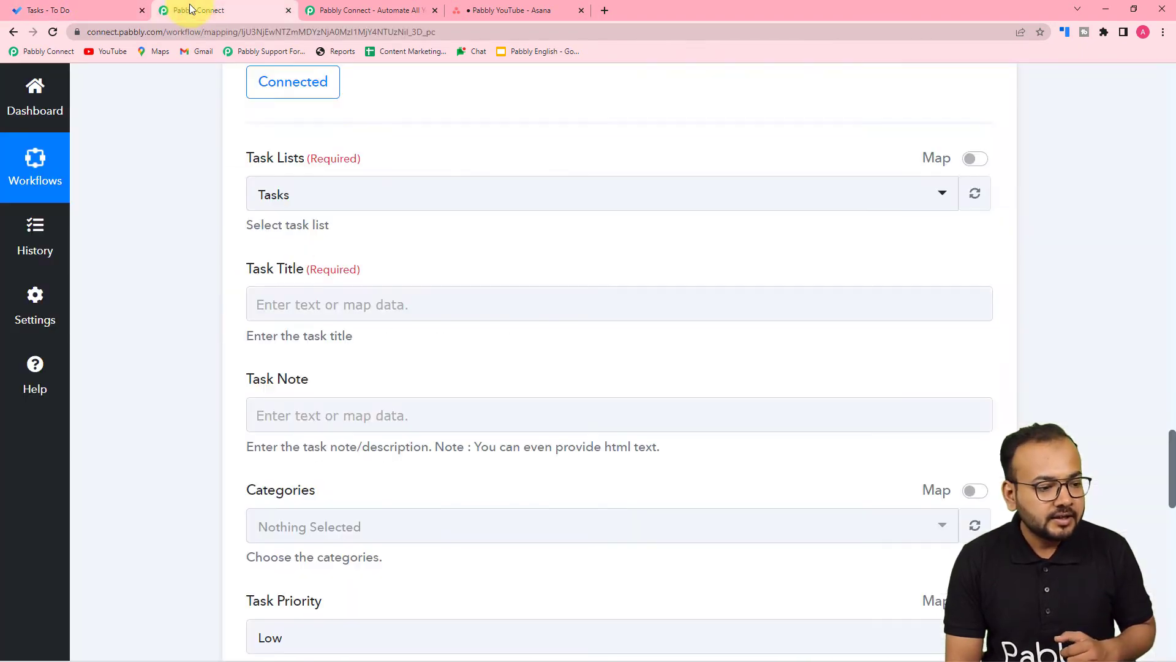
left_click(388, 205)
left_click(325, 273)
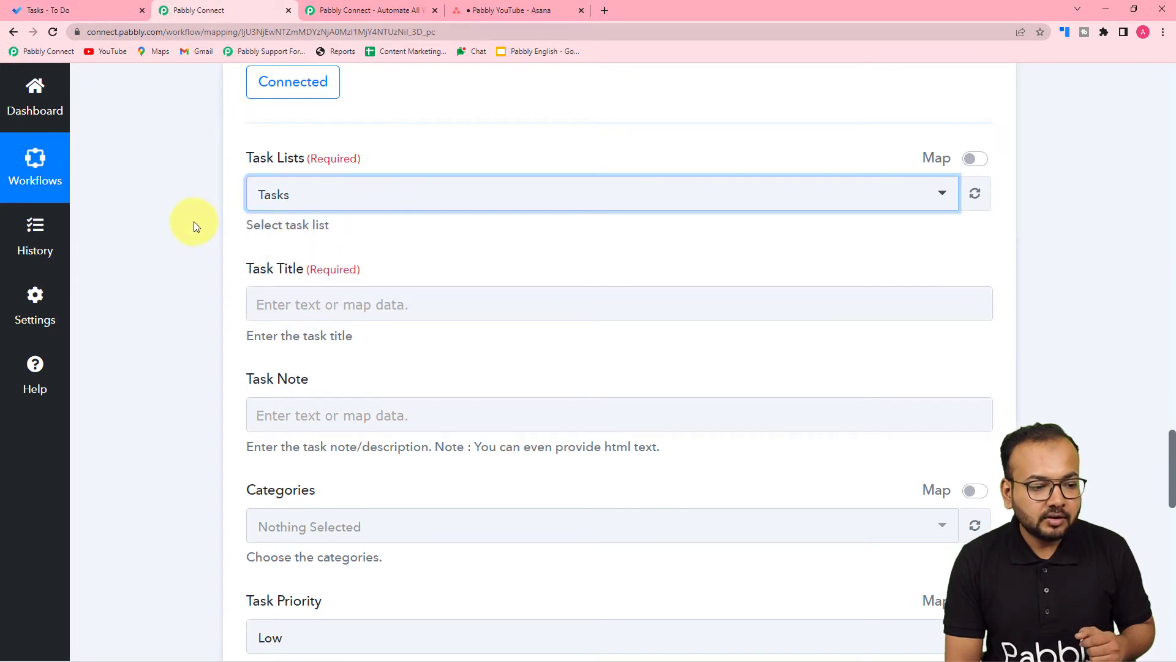
- Review the Create Task action's title, note, categories, priority, status, due date and reminder fields
scroll(193, 221, "down", 1)
scroll(194, 222, "down", 2)
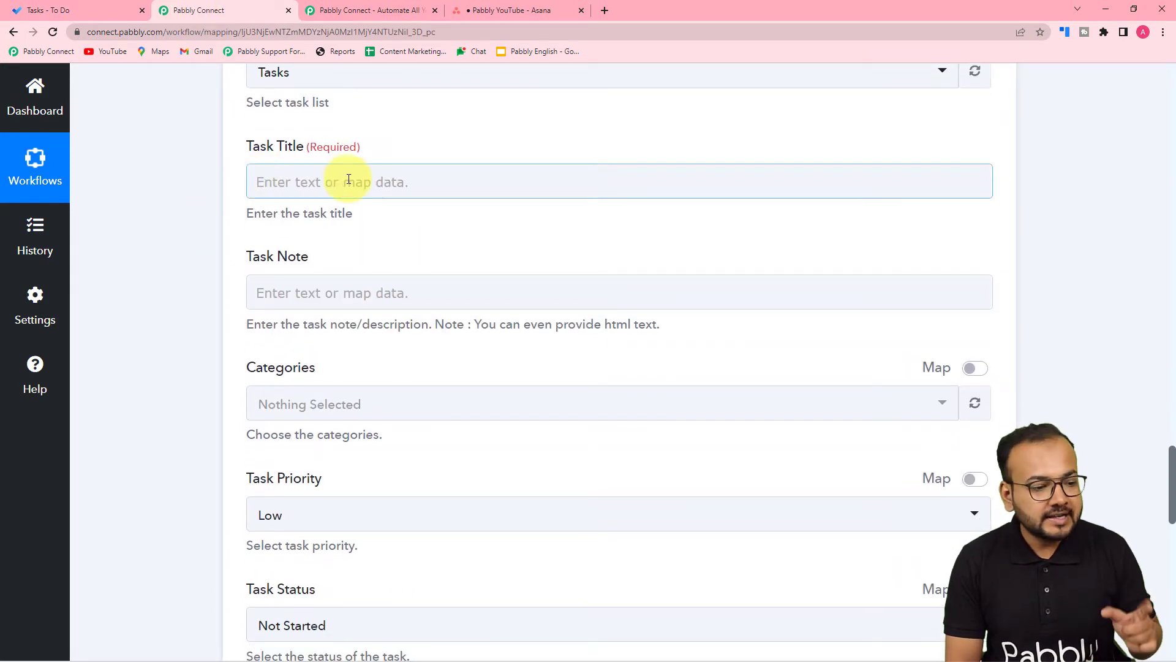
scroll(375, 292, "down", 3)
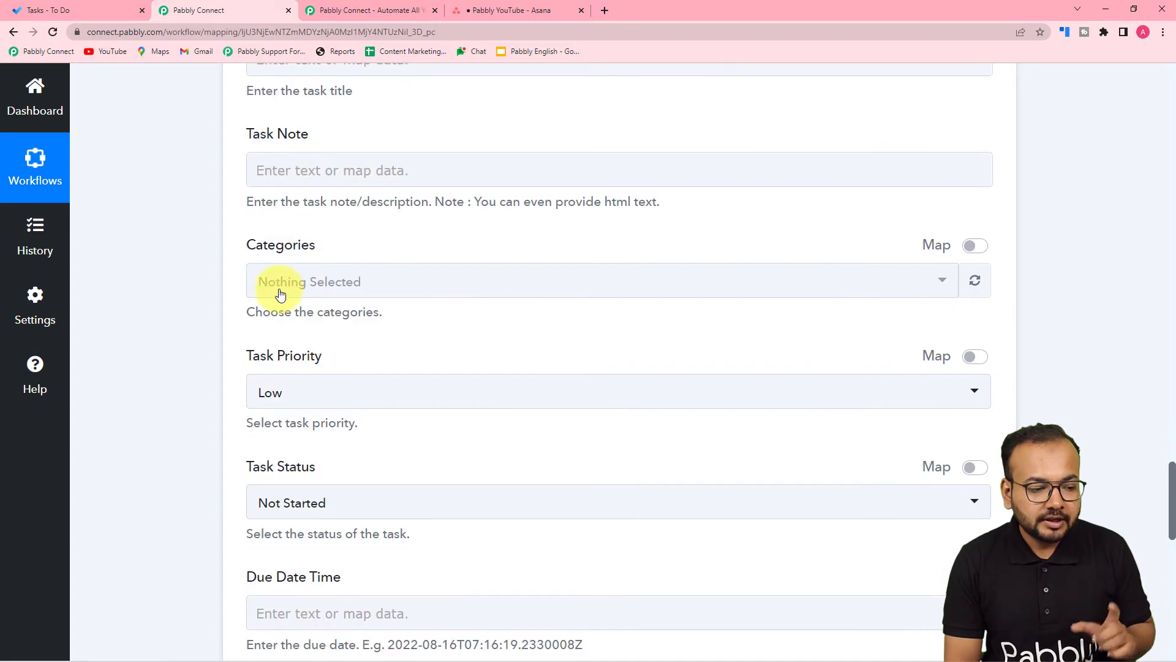
scroll(378, 297, "down", 3)
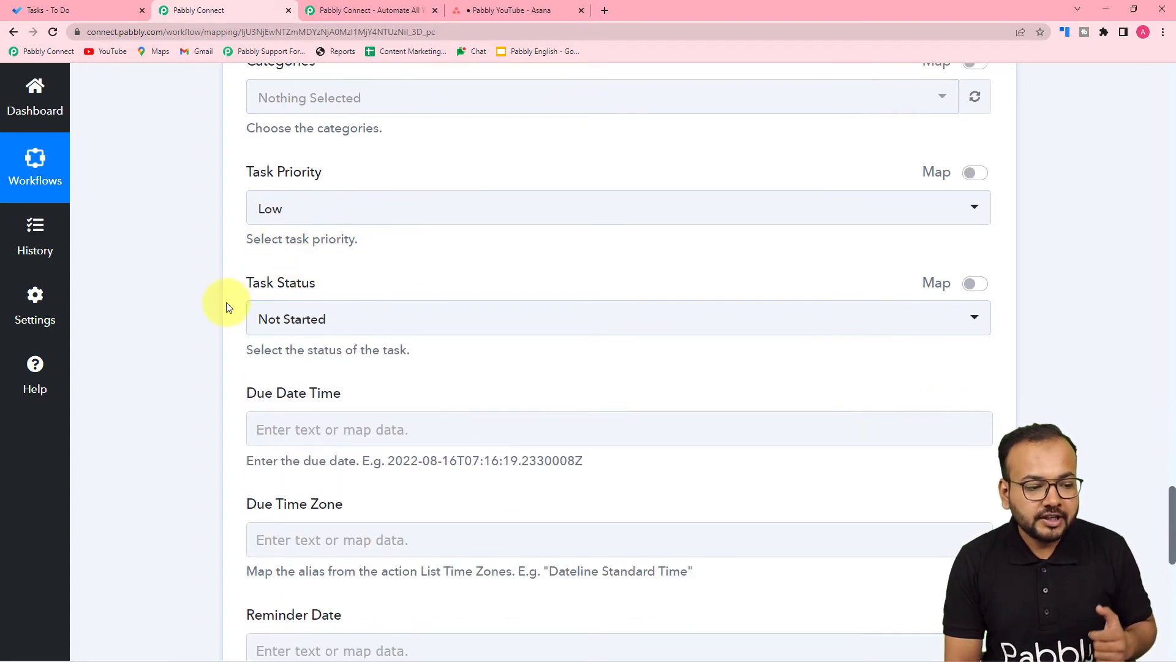
scroll(232, 308, "down", 1)
scroll(242, 307, "down", 1)
scroll(388, 283, "down", 2)
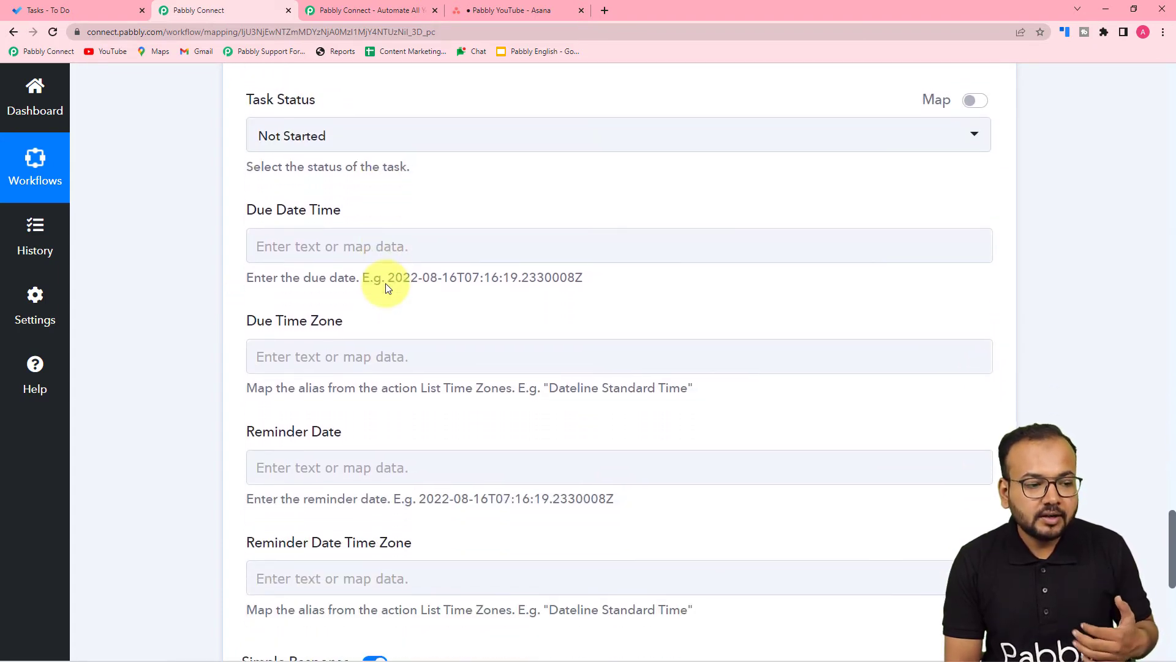
scroll(386, 283, "up", 3)
scroll(392, 291, "up", 2)
scroll(392, 292, "up", 5)
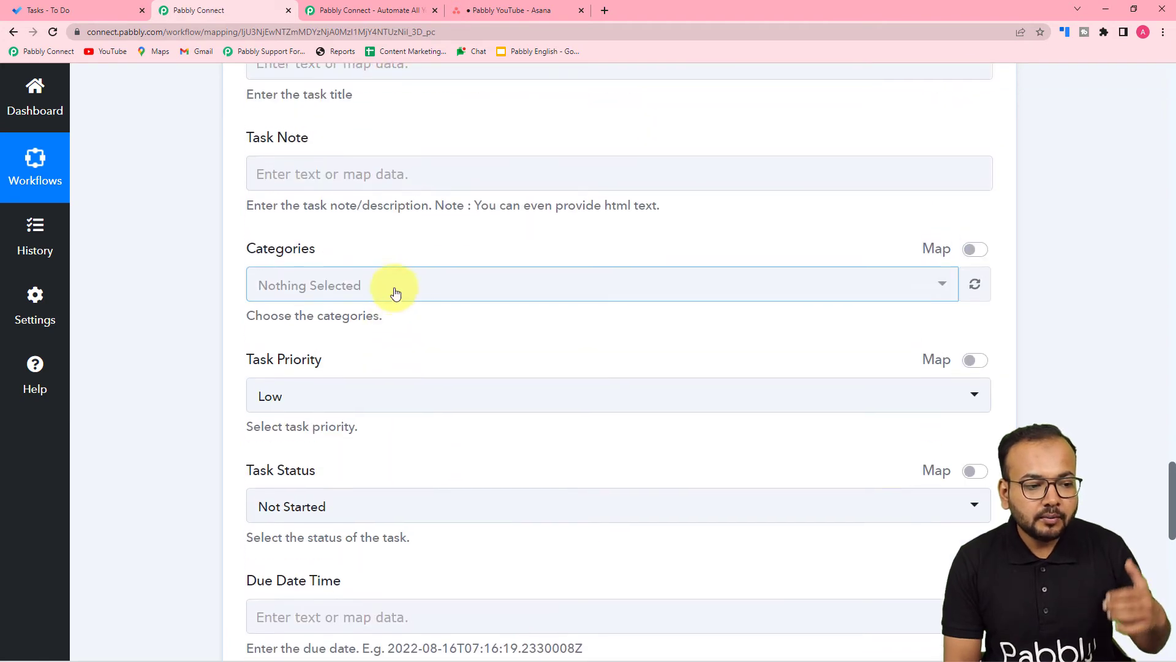
scroll(400, 255, "down", 2)
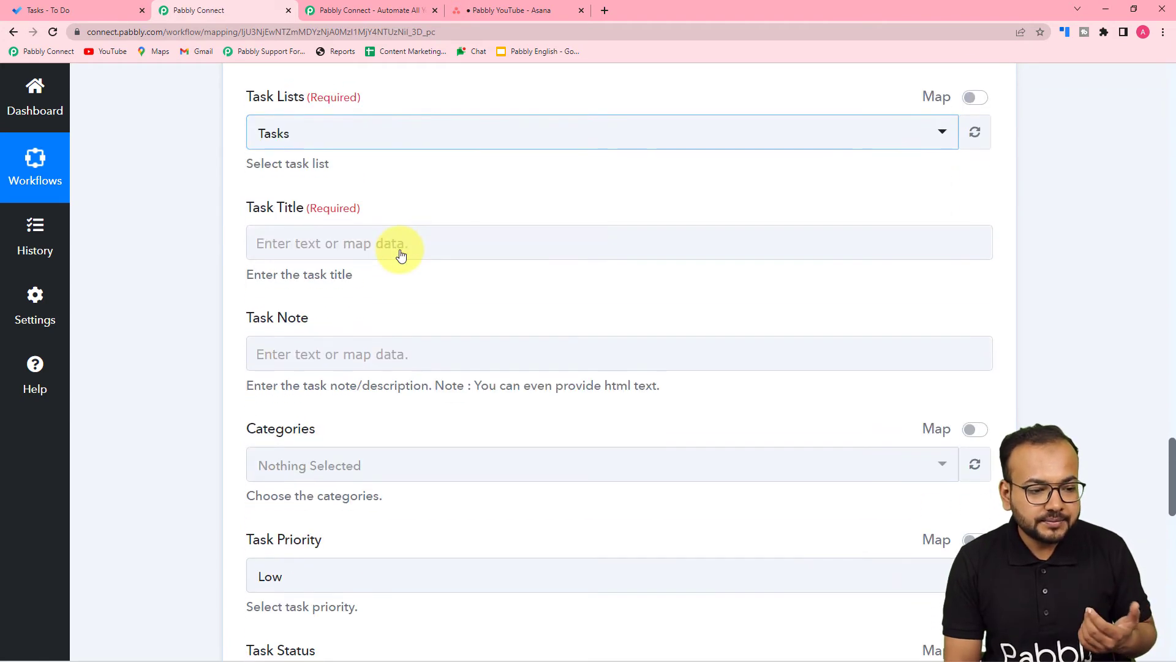
- Map the Task Title to the Data Name field from the Asana Get a Task response
left_click(356, 245)
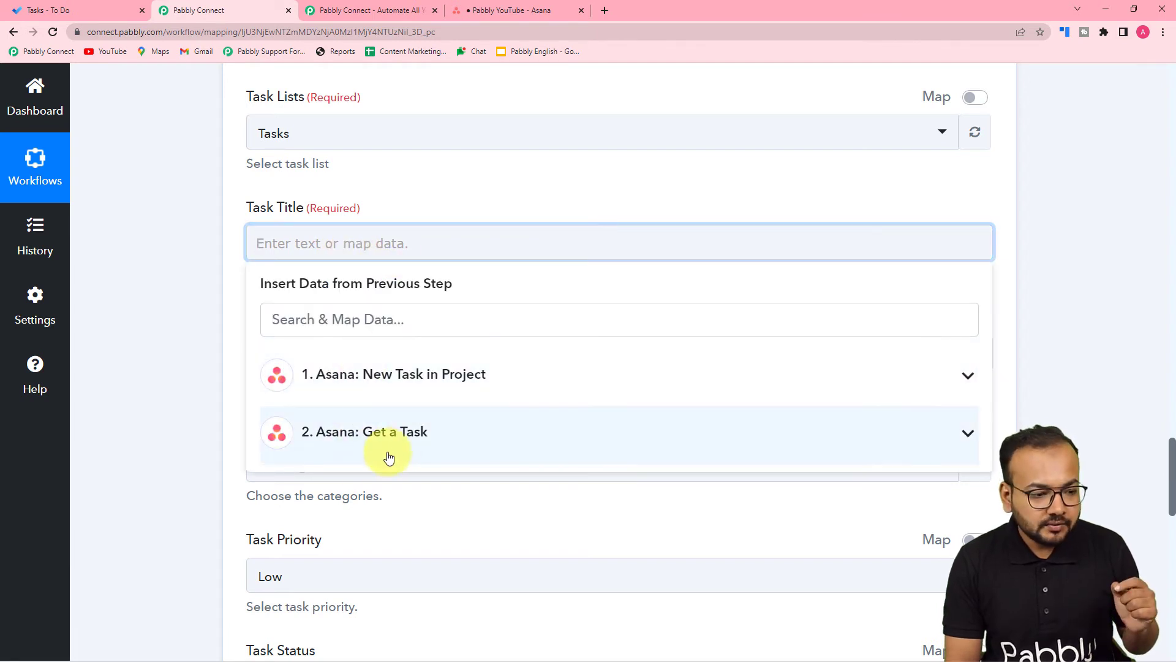
left_click(389, 457)
scroll(460, 490, "down", 10)
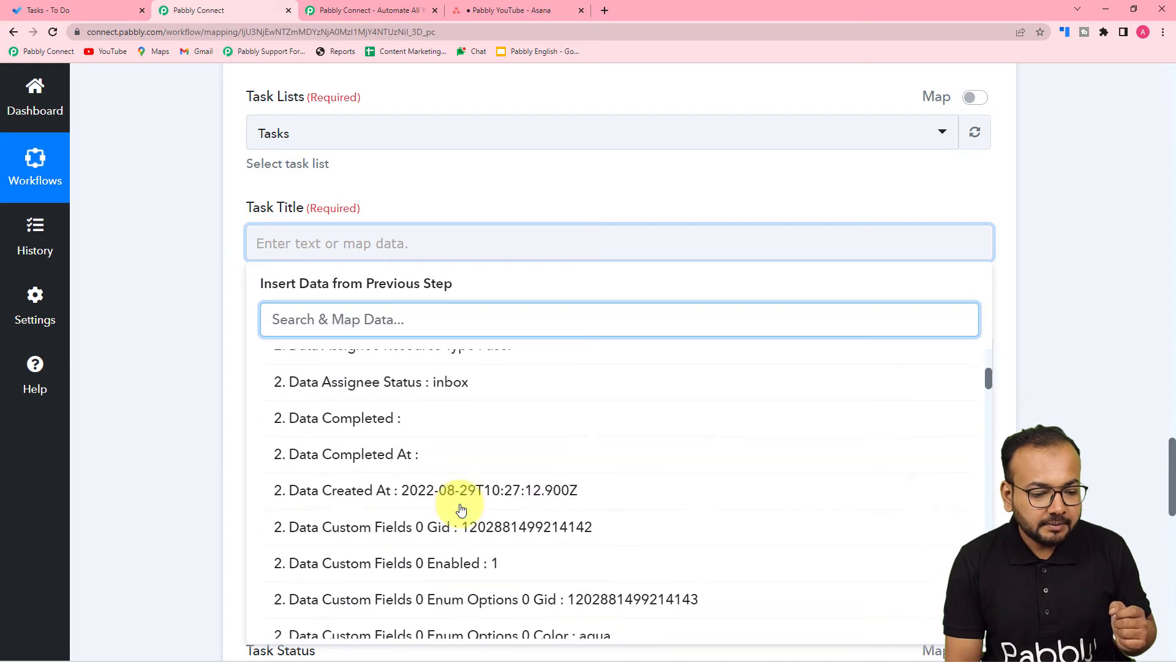
scroll(461, 509, "down", 8)
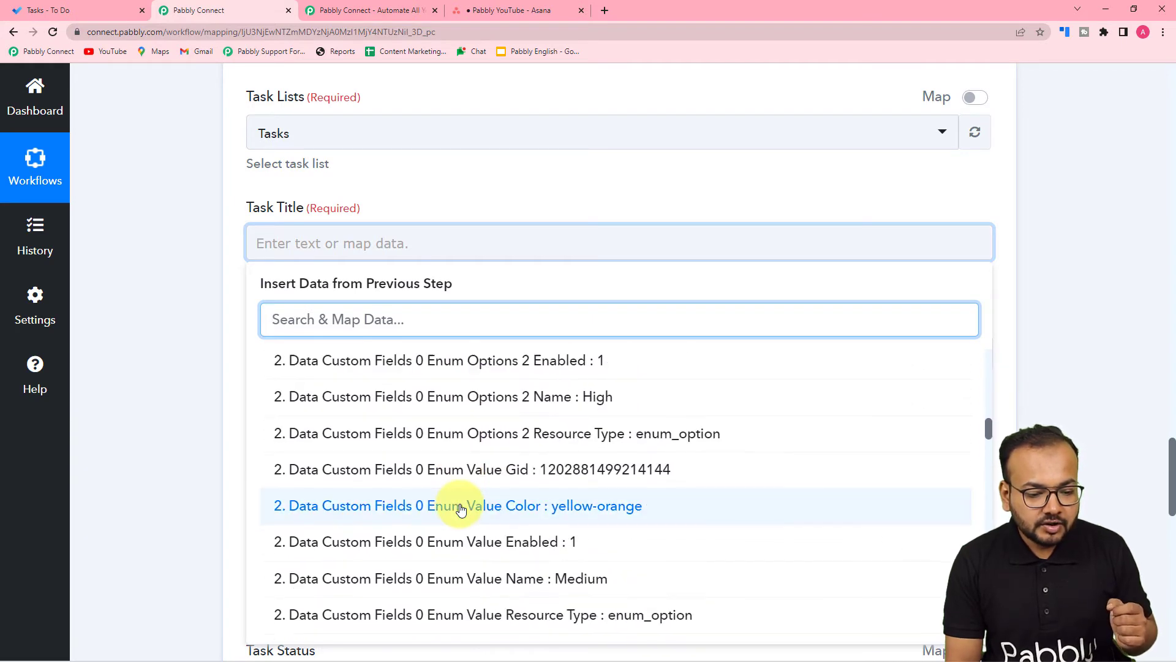
scroll(460, 510, "down", 9)
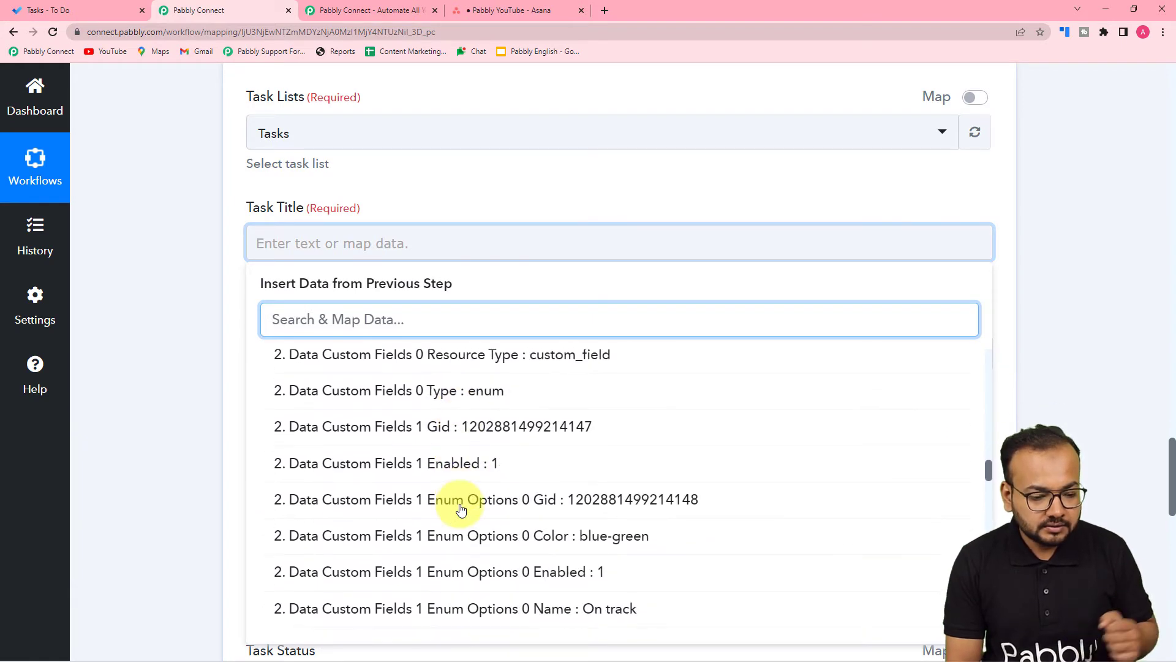
scroll(460, 510, "down", 5)
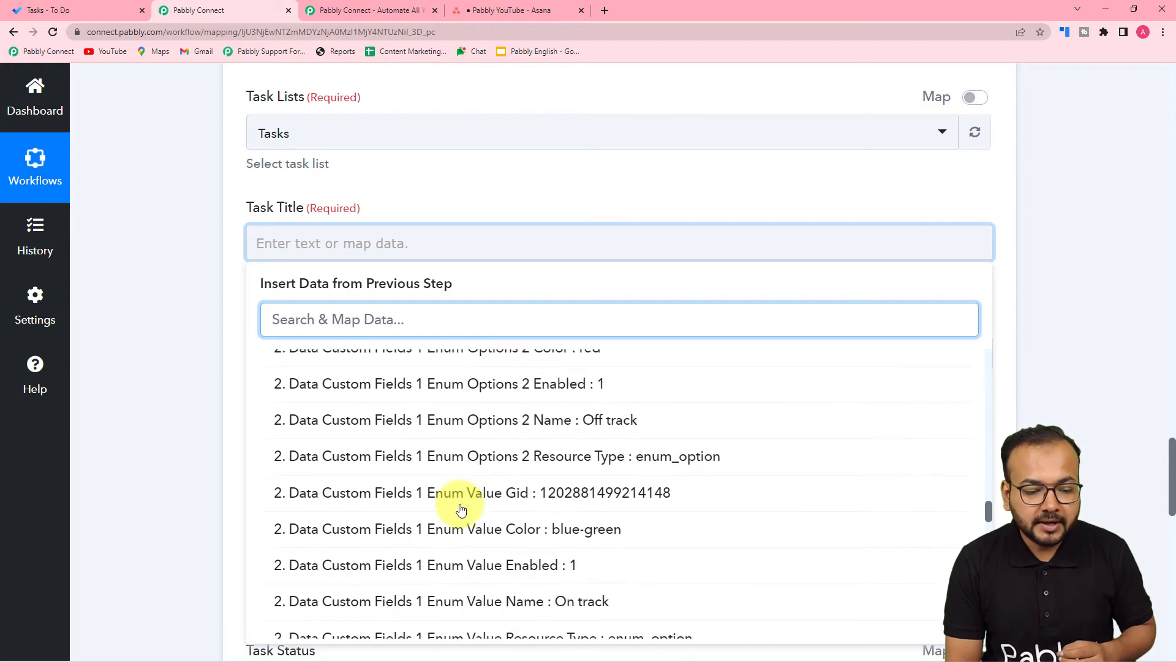
scroll(460, 510, "down", 5)
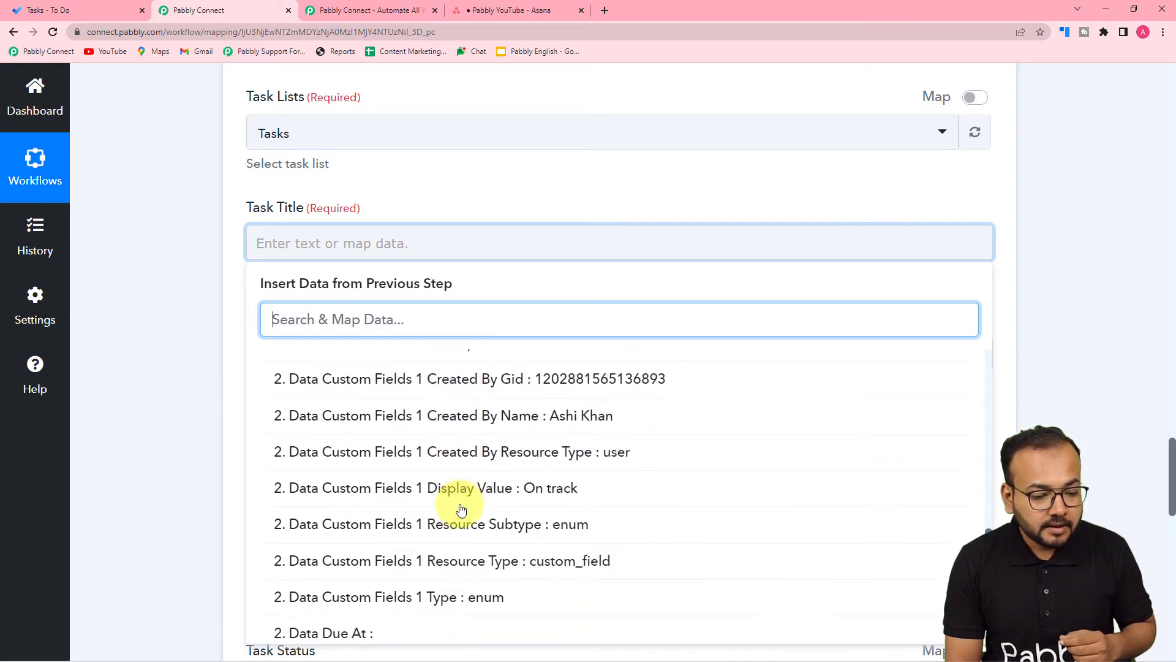
scroll(461, 510, "down", 2)
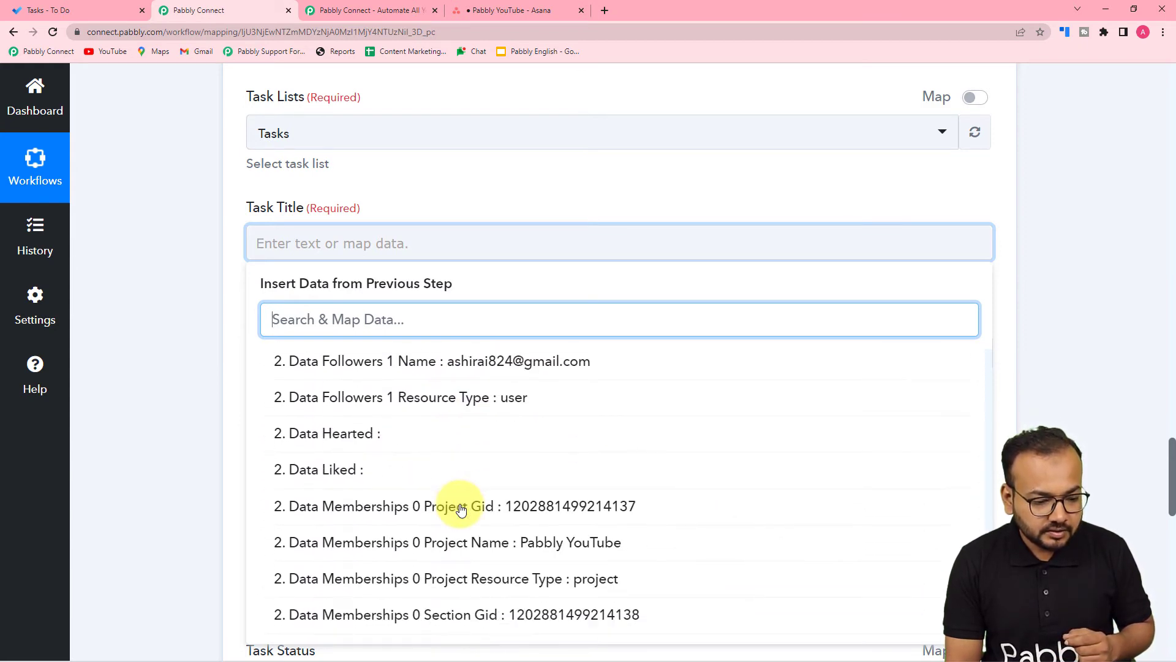
scroll(461, 506, "down", 1)
scroll(524, 502, "down", 2)
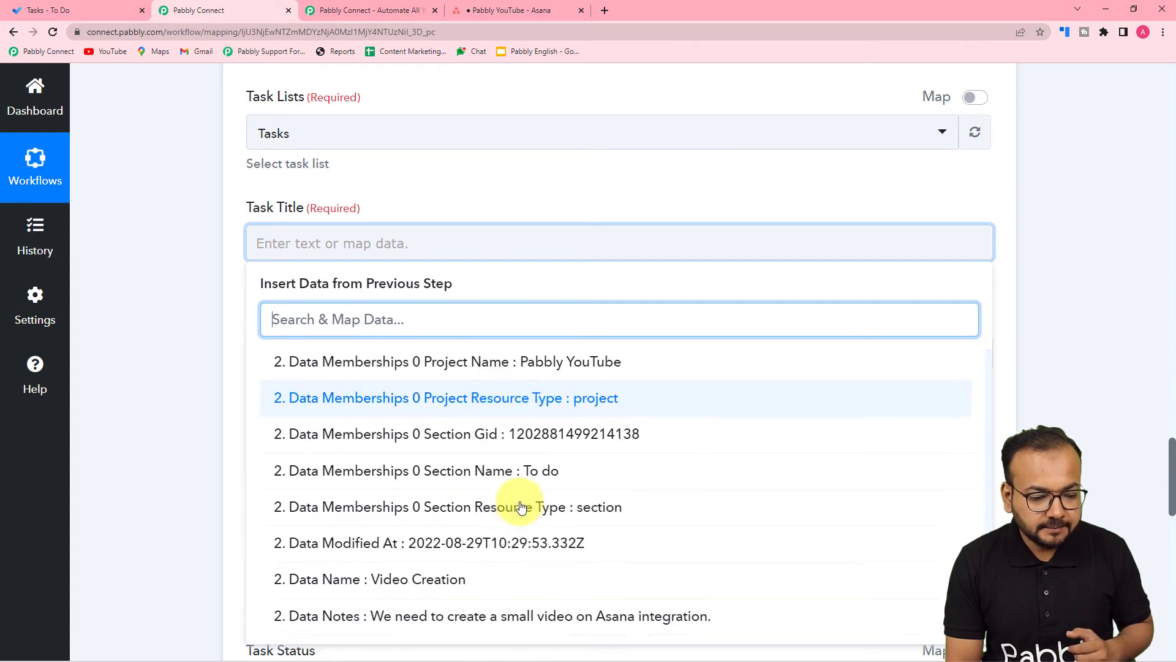
scroll(521, 508, "down", 2)
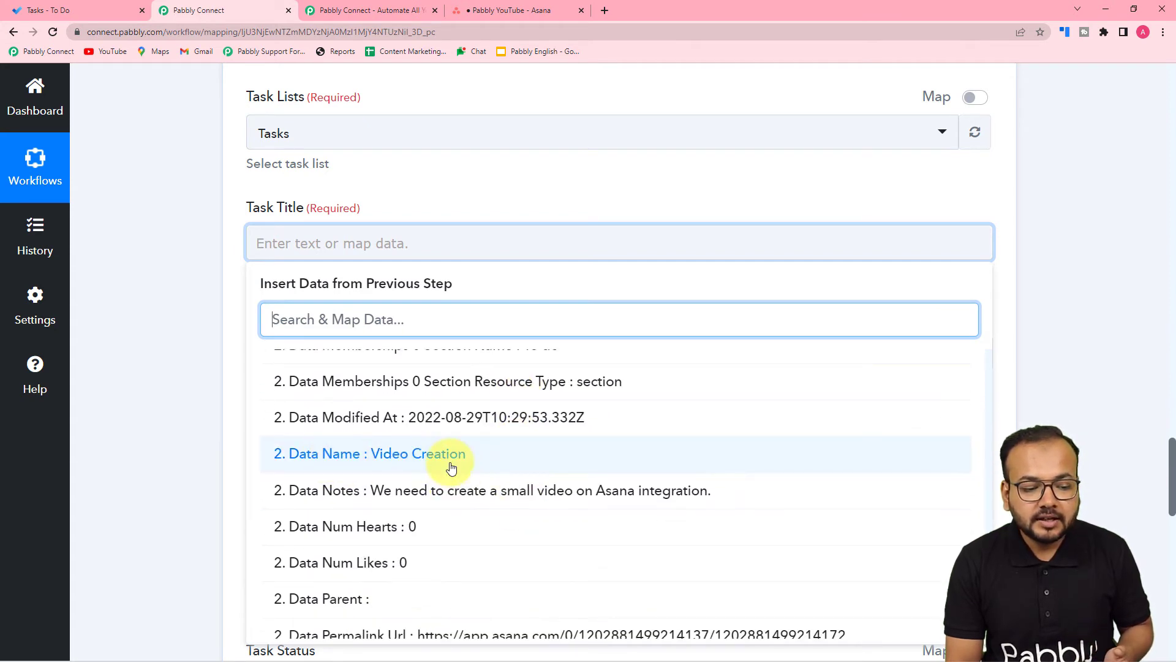
left_click(402, 467)
left_click(155, 363)
- Map the Task Note to the Data Notes field from the Asana Get a Task response
scroll(185, 362, "down", 2)
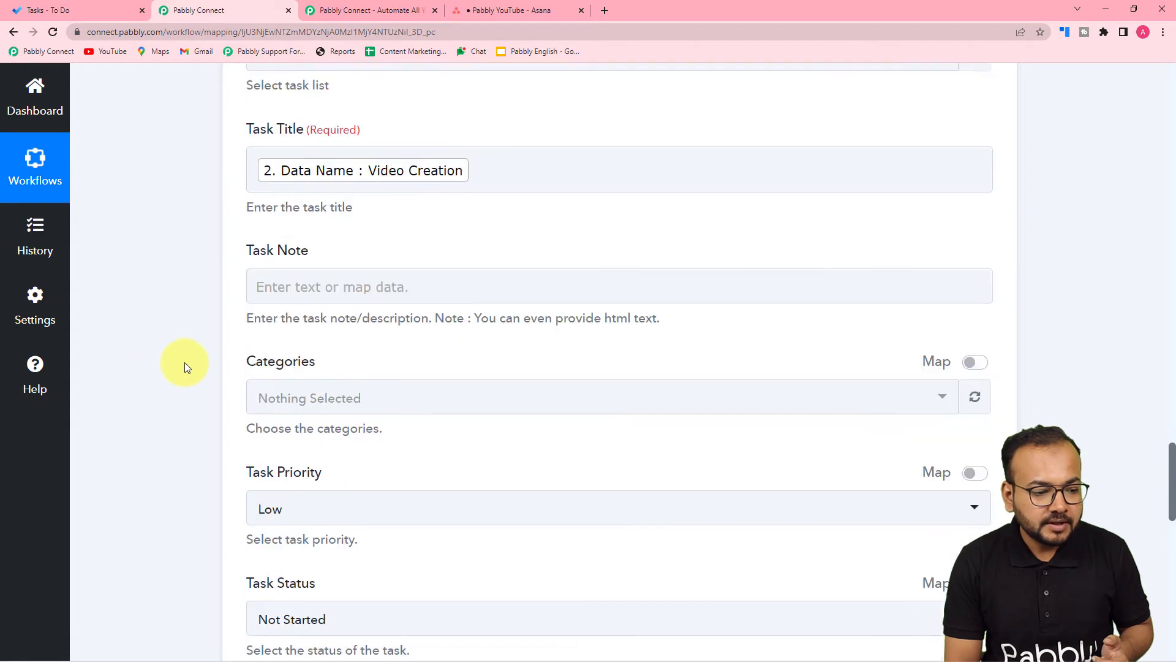
left_click(411, 243)
left_click(394, 428)
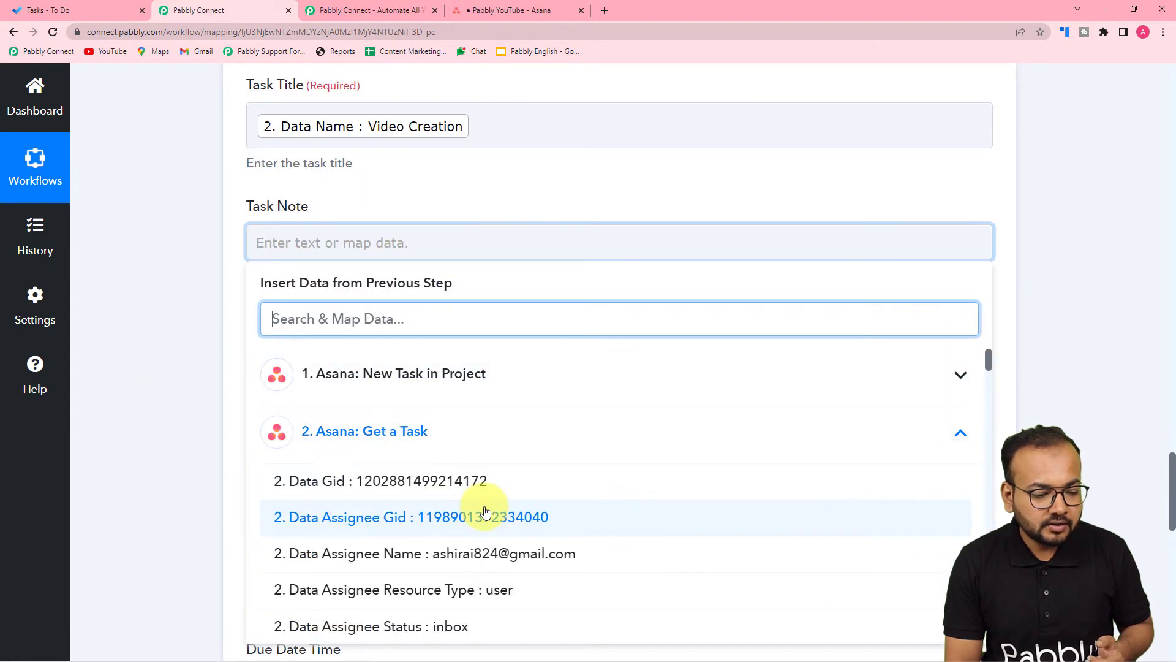
scroll(486, 511, "down", 4)
scroll(486, 511, "down", 15)
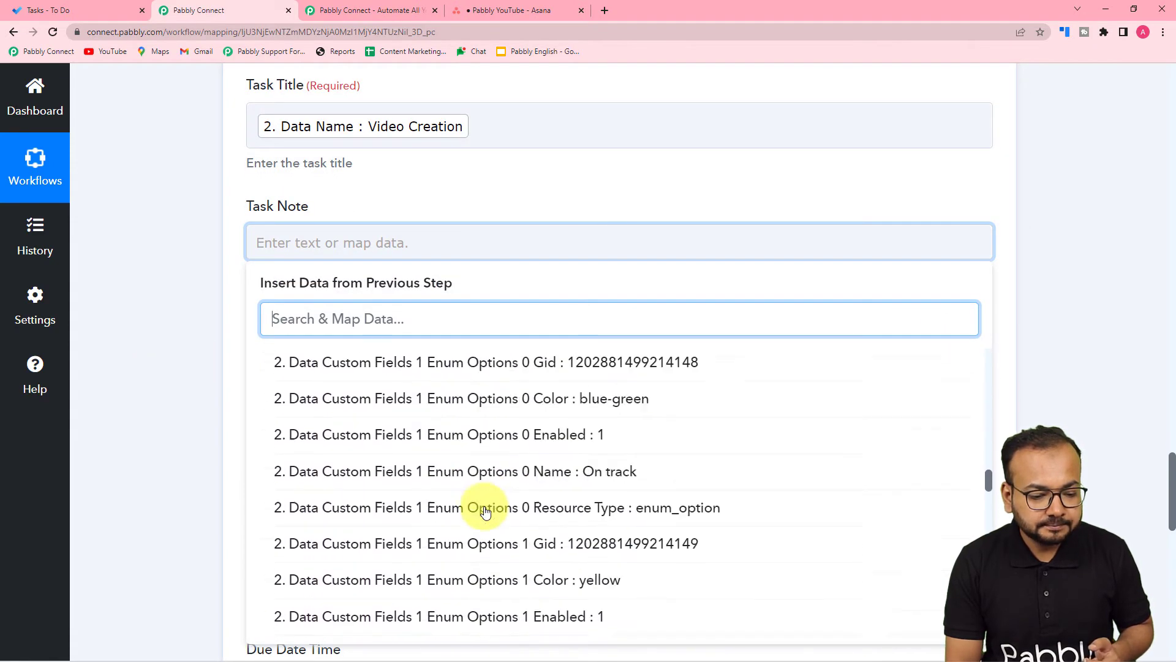
scroll(485, 512, "down", 15)
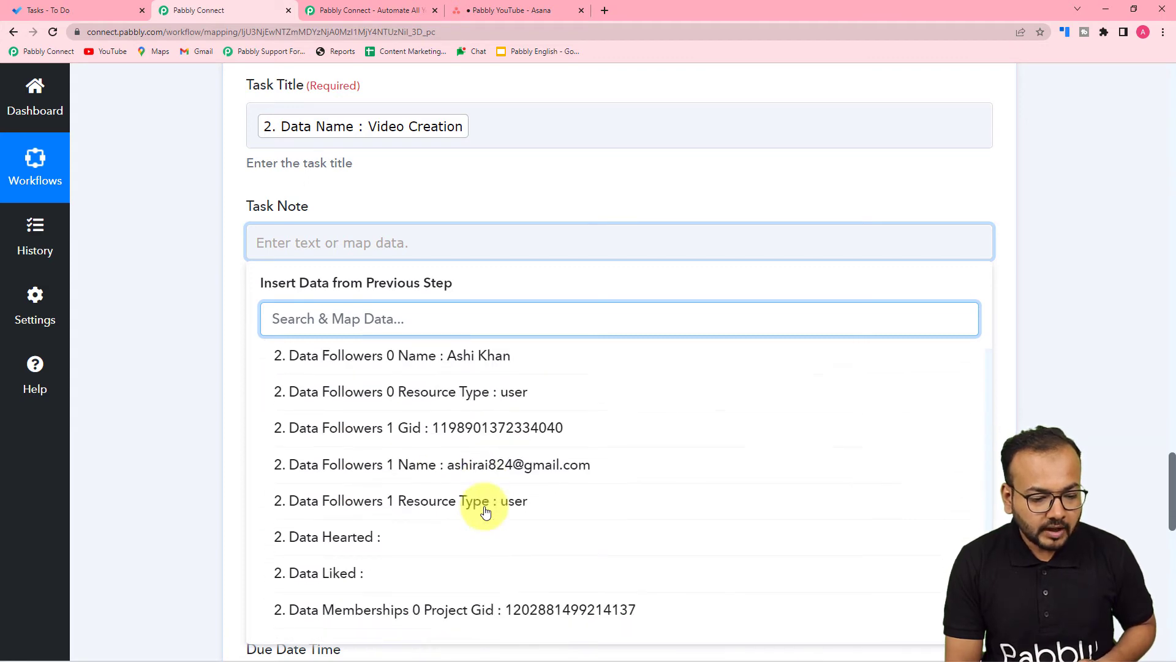
scroll(486, 512, "down", 5)
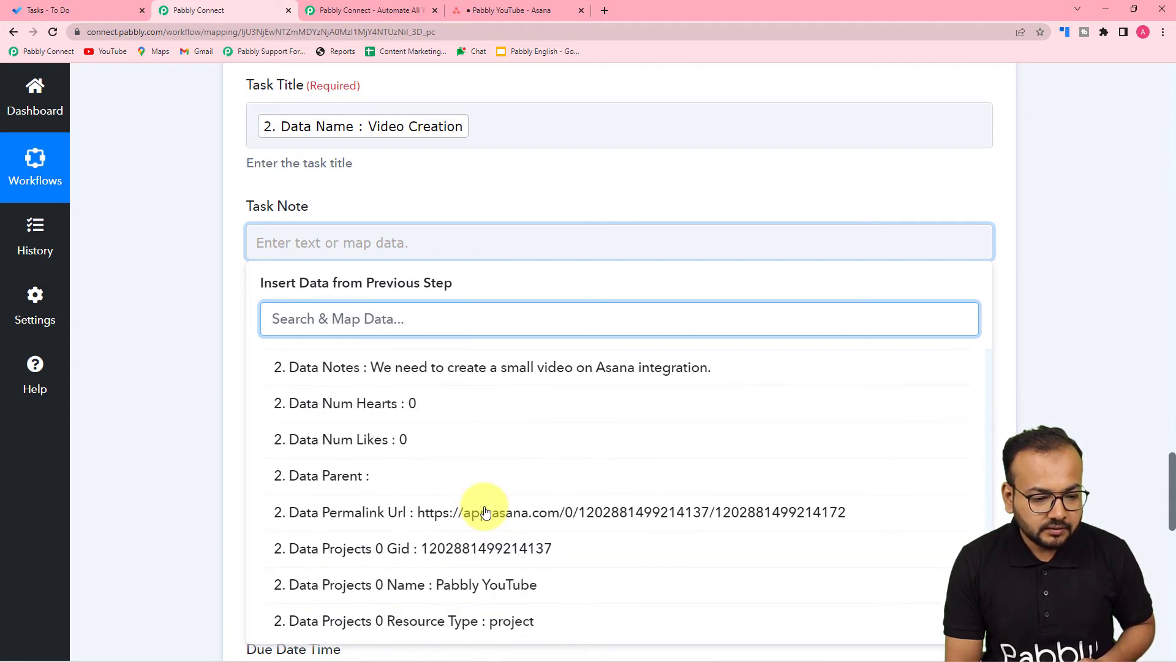
left_click(445, 373)
left_click(168, 331)
- Choose Yellow category as the Microsoft To-Do task's category
scroll(288, 309, "down", 2)
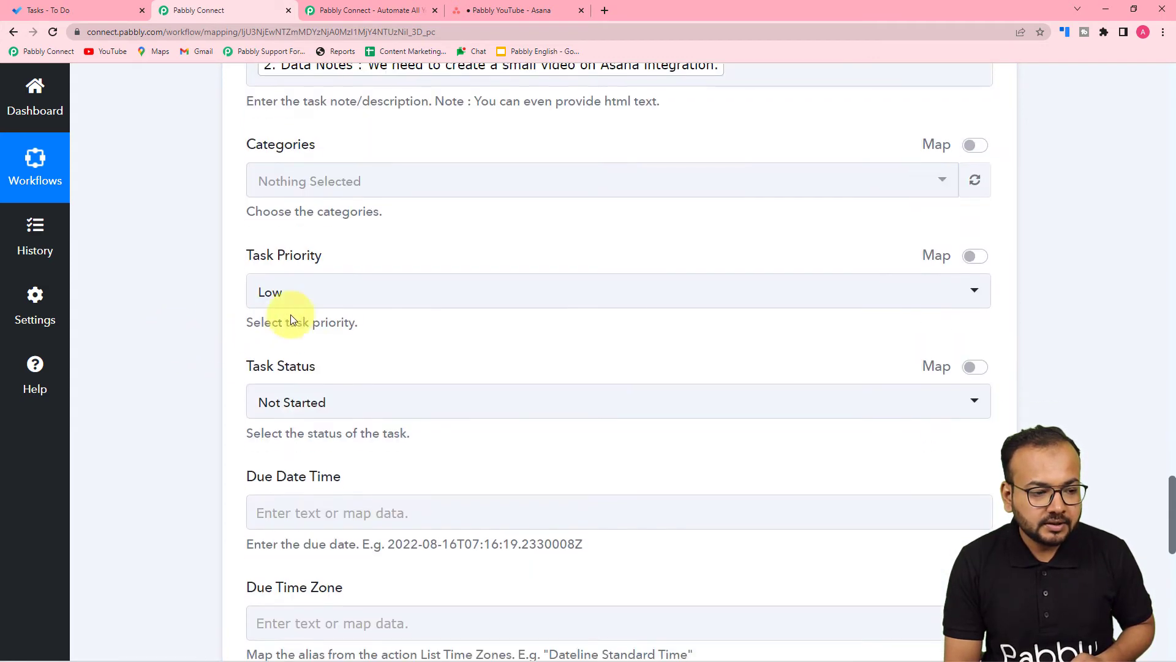
left_click(534, 182)
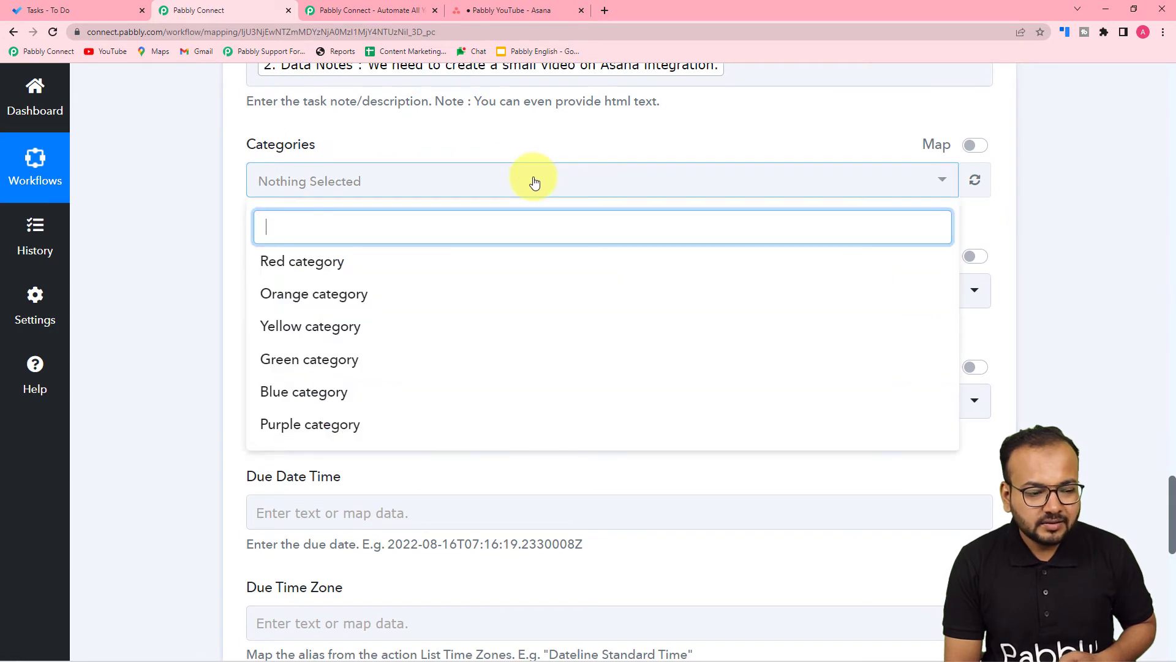
left_click(334, 329)
left_click(185, 293)
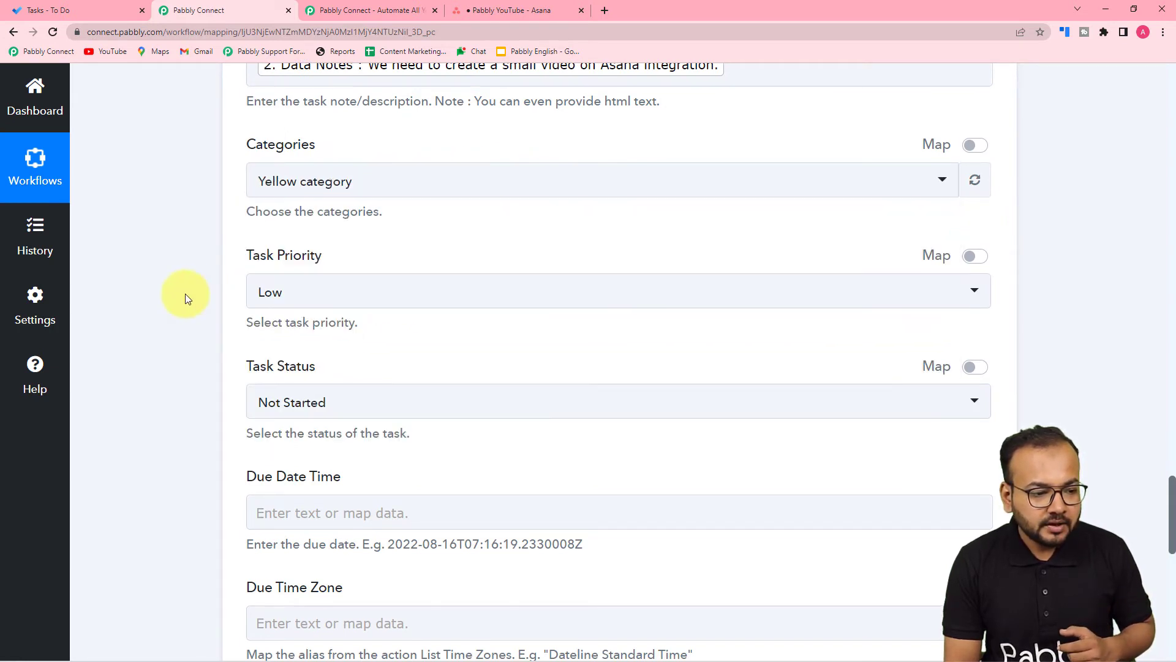
- Enable mapping for Task Priority and look through the Asana Get a Task data for the task's priority value
scroll(384, 194, "down", 2)
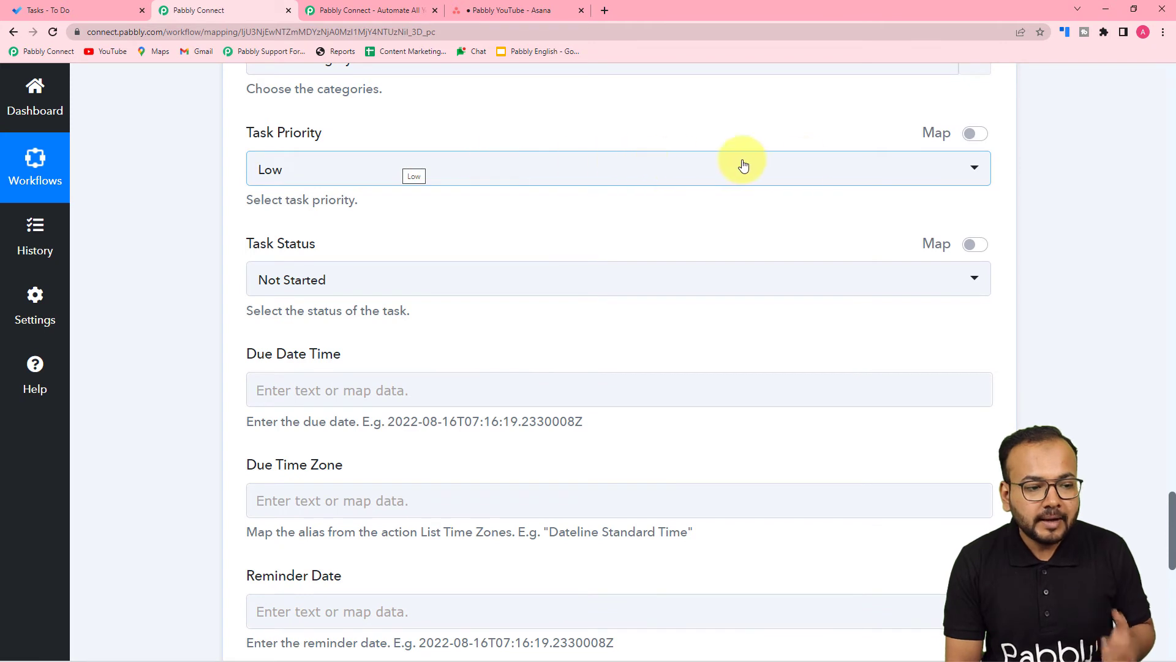
left_click(977, 135)
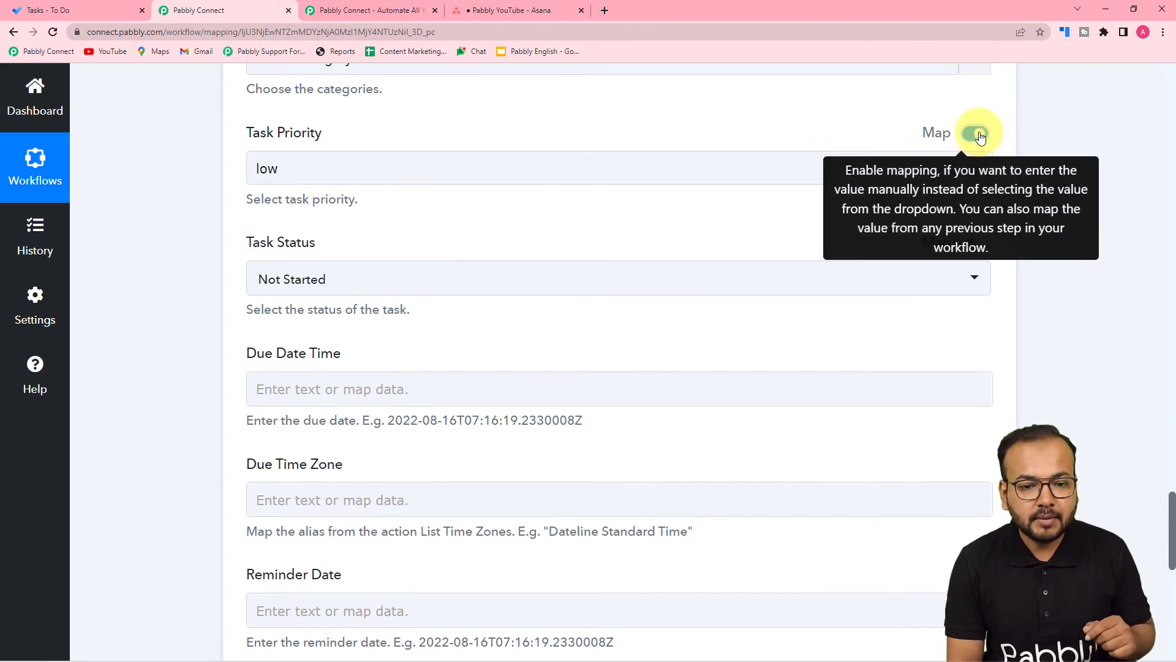
left_click(348, 178)
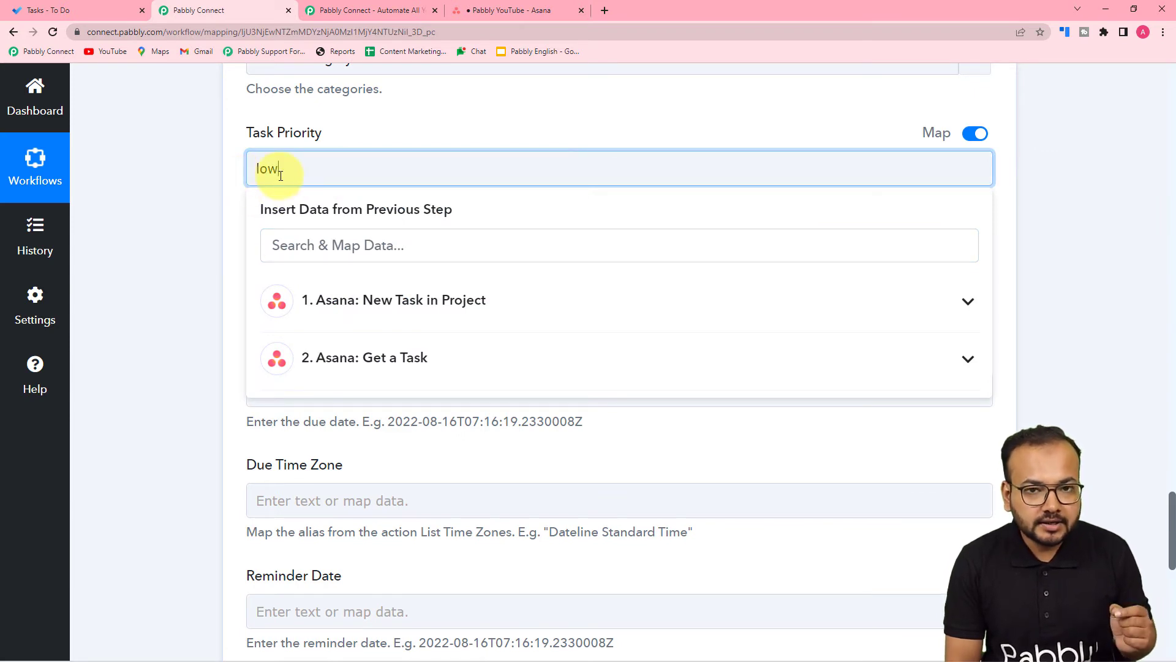
scroll(280, 176, "down", 1)
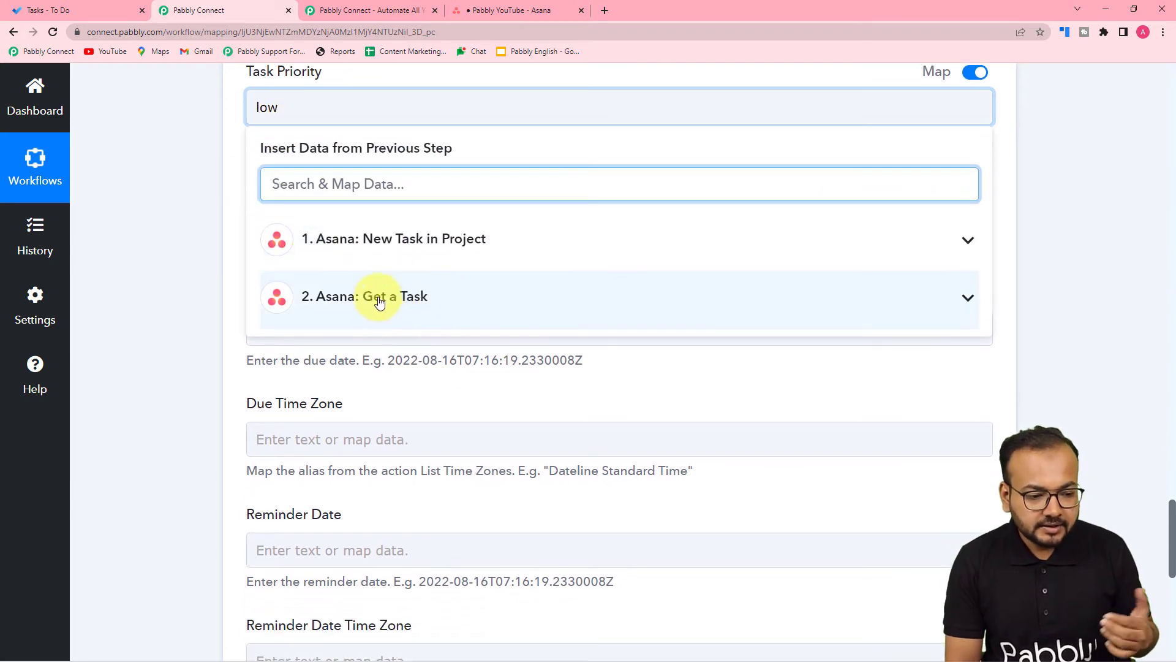
left_click(401, 297)
scroll(472, 387, "down", 10)
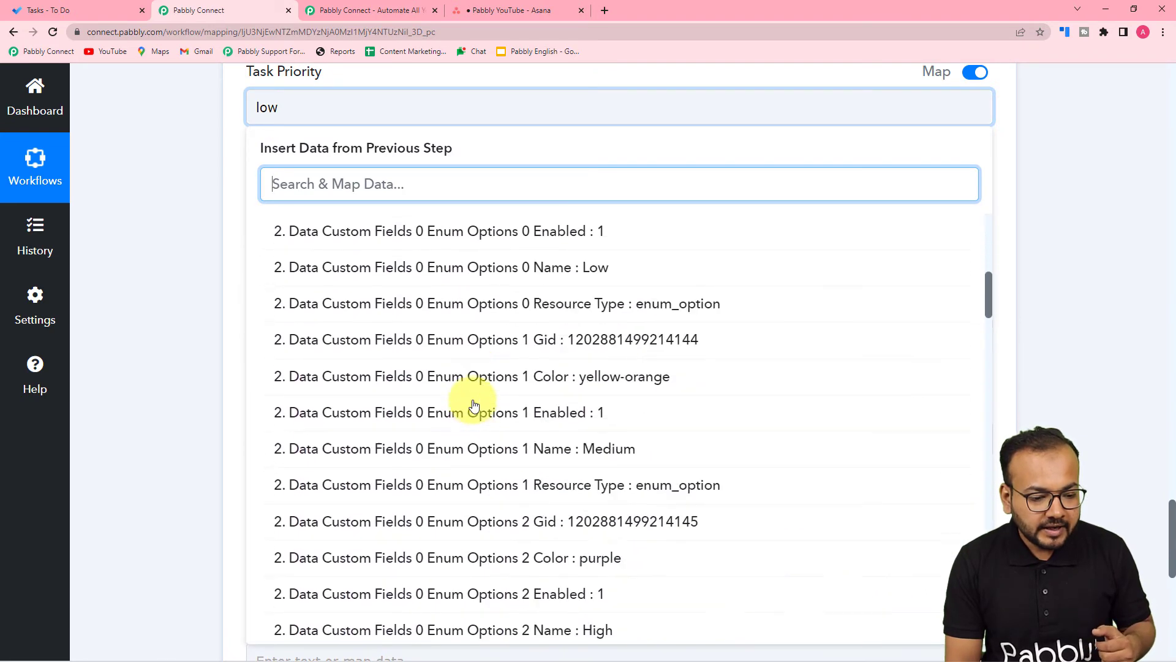
scroll(474, 404, "down", 5)
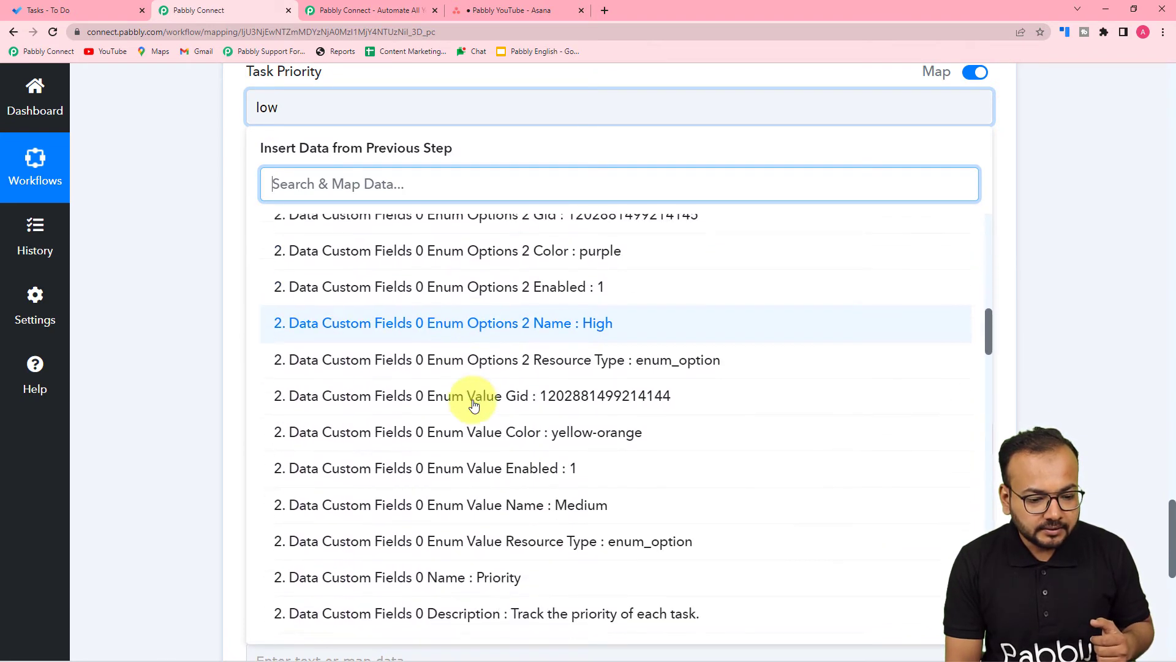
scroll(474, 405, "down", 3)
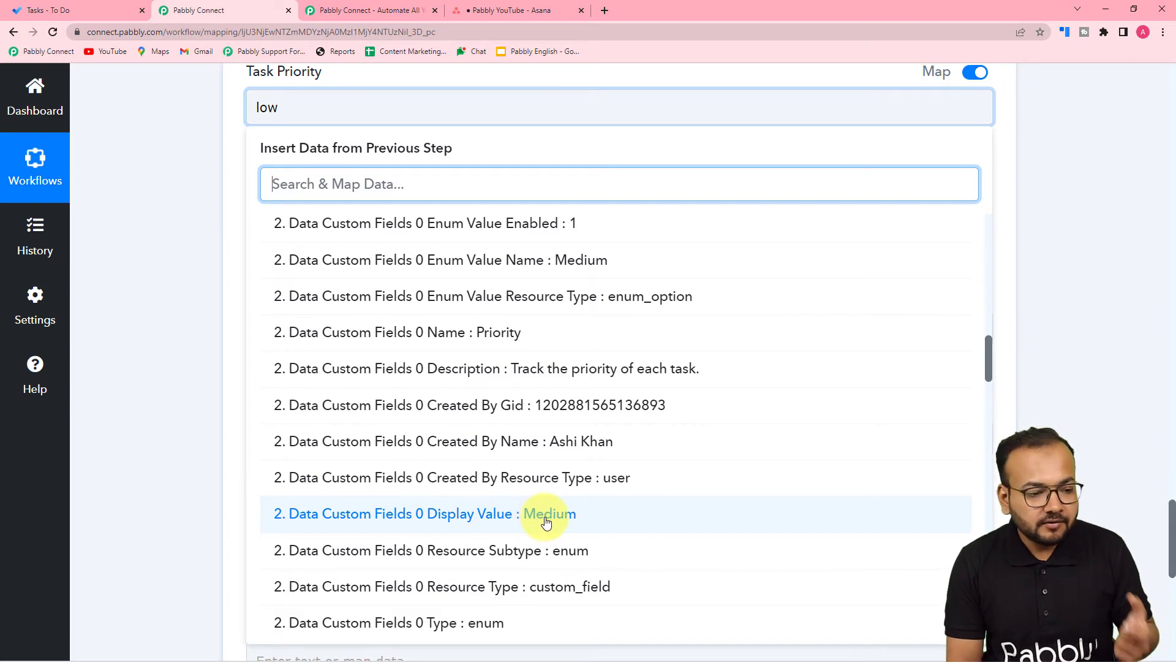
left_click(139, 243)
- Insert a Text Formatter by Pabbly action between the Asana Get a Task and Microsoft To-Do Create Task steps
scroll(149, 245, "up", 10)
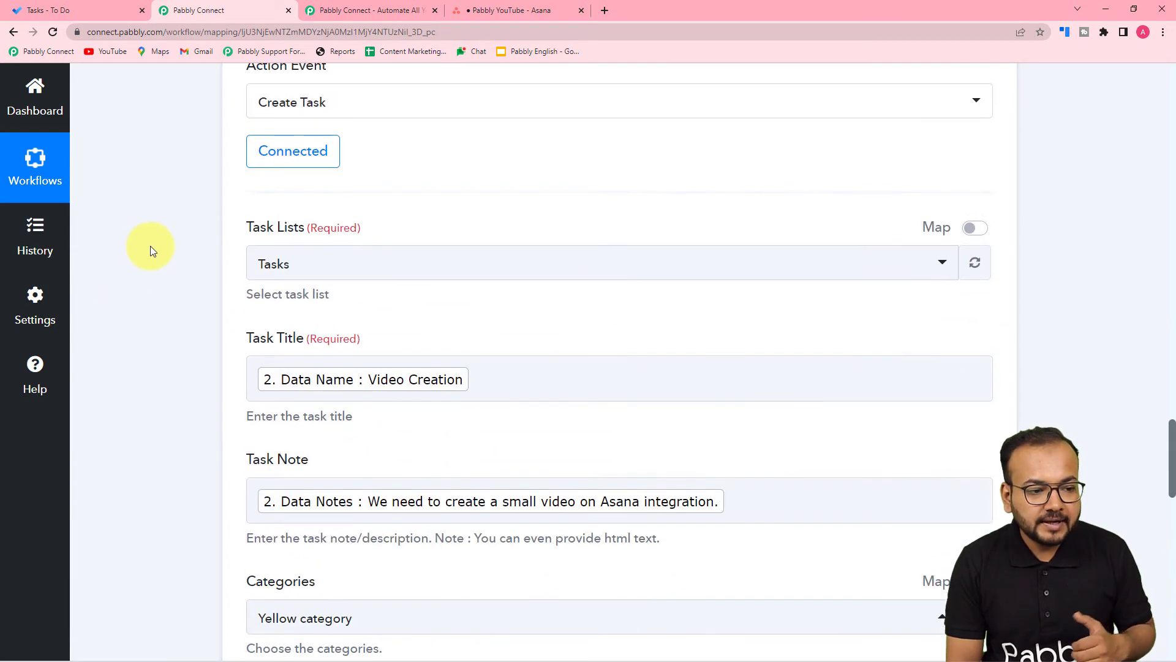
scroll(150, 245, "up", 10)
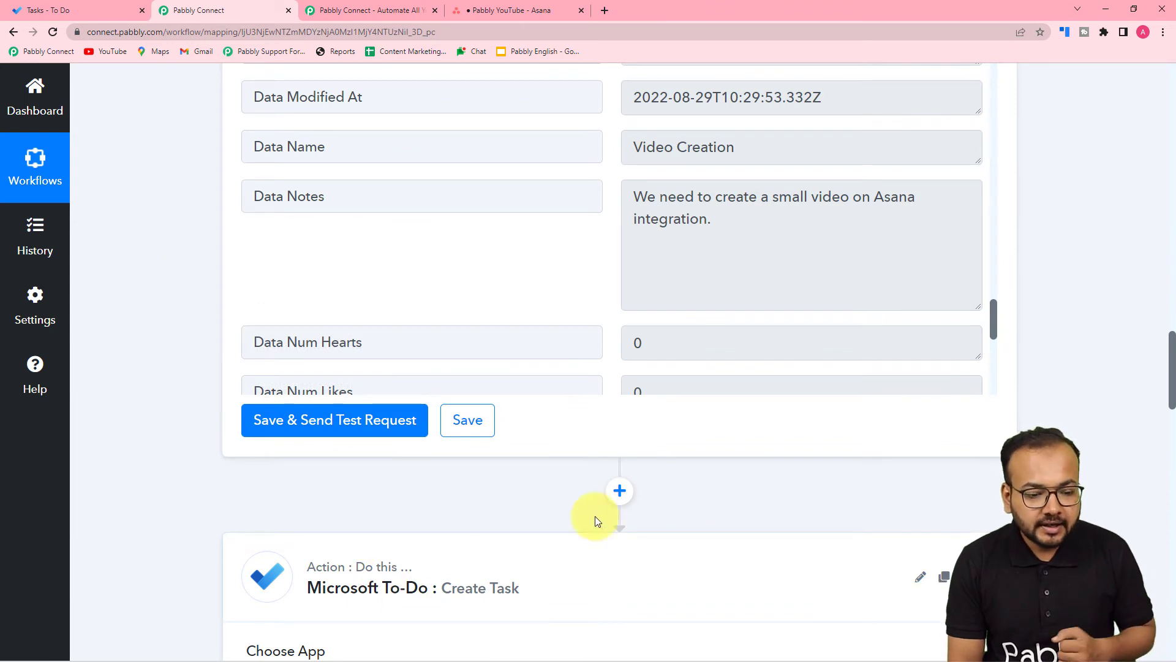
left_click(618, 487)
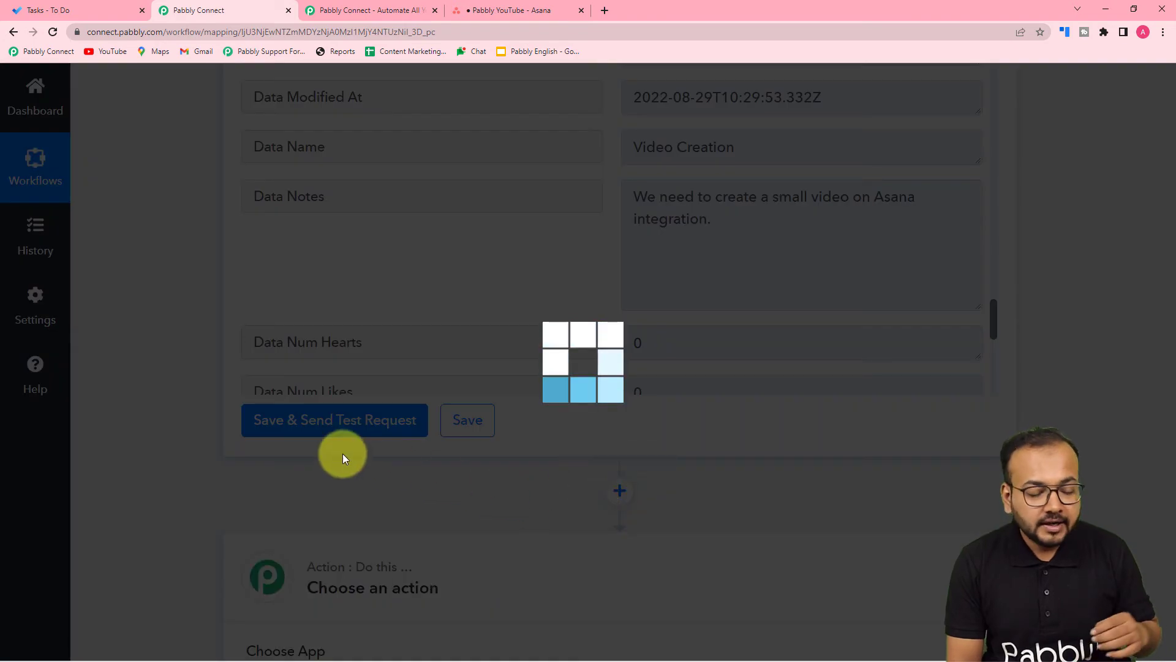
scroll(347, 457, "down", 4)
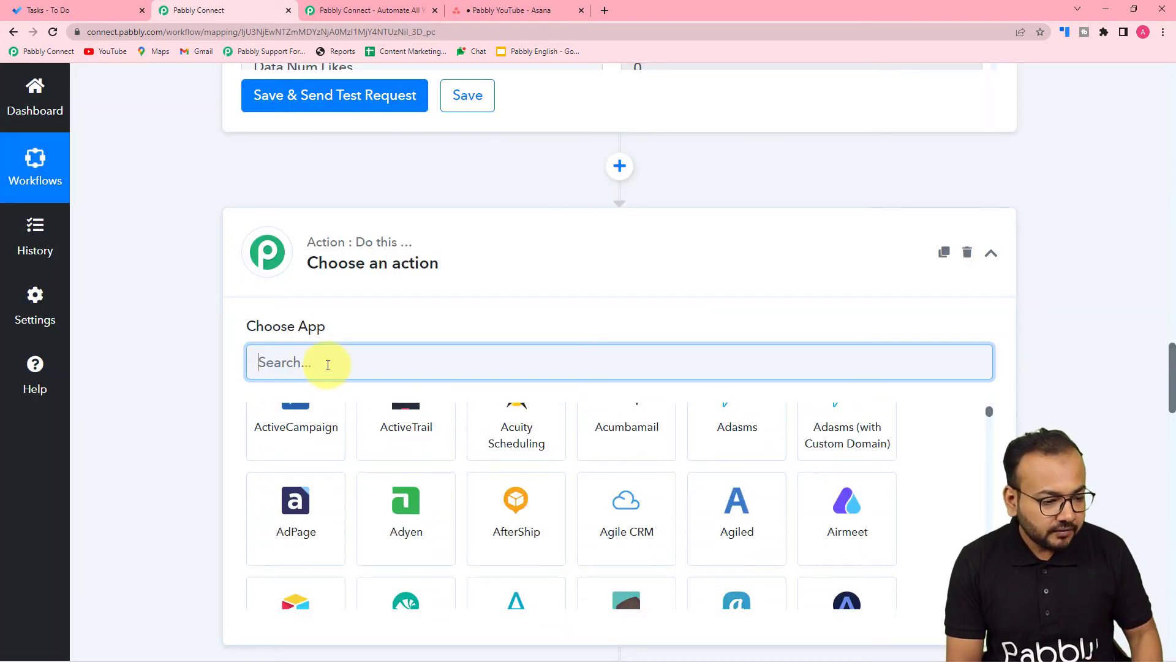
type("text")
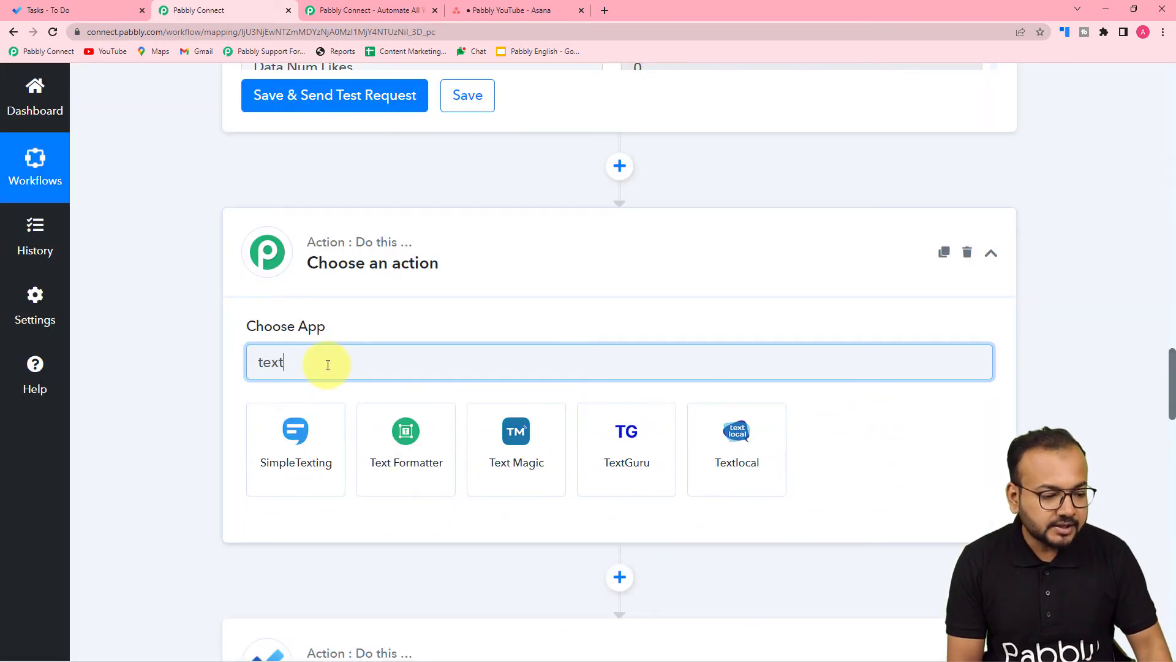
left_click(424, 467)
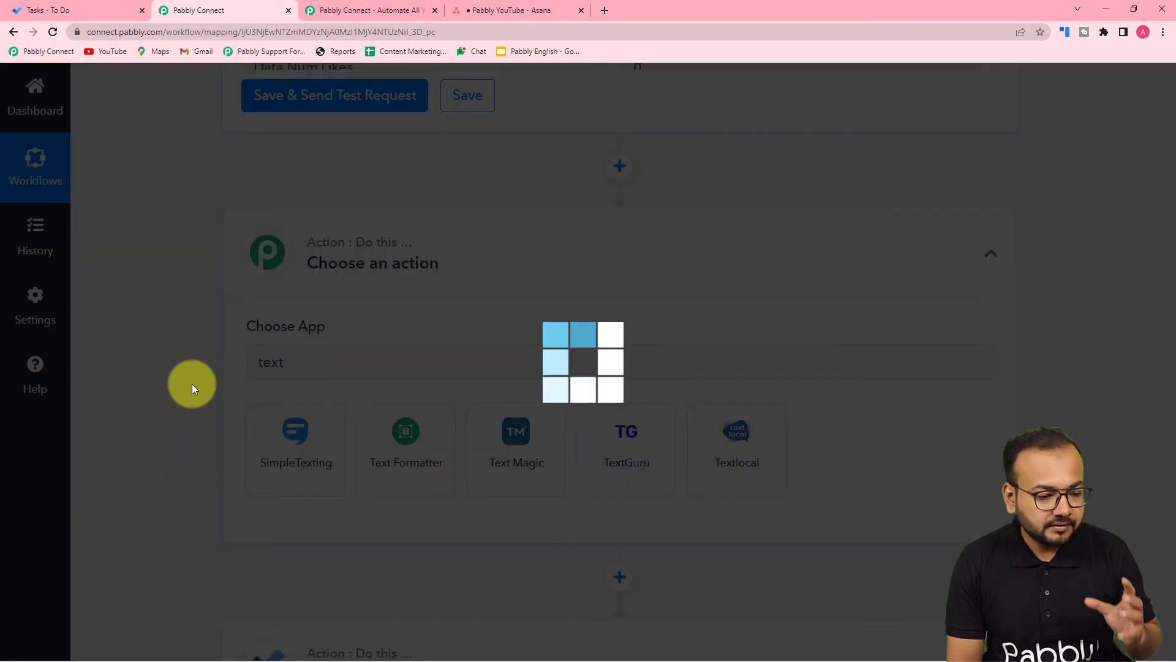
scroll(192, 384, "down", 1)
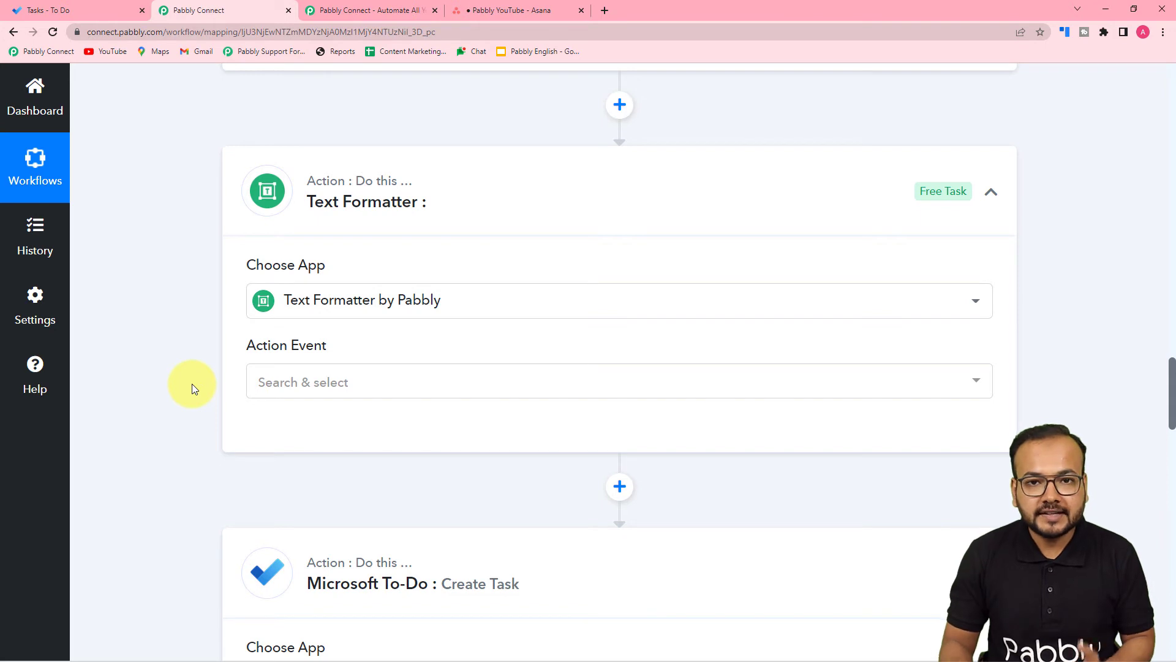
- Set the Text Formatter's action event to Text (Basic Formatting) and connect it
scroll(192, 384, "down", 2)
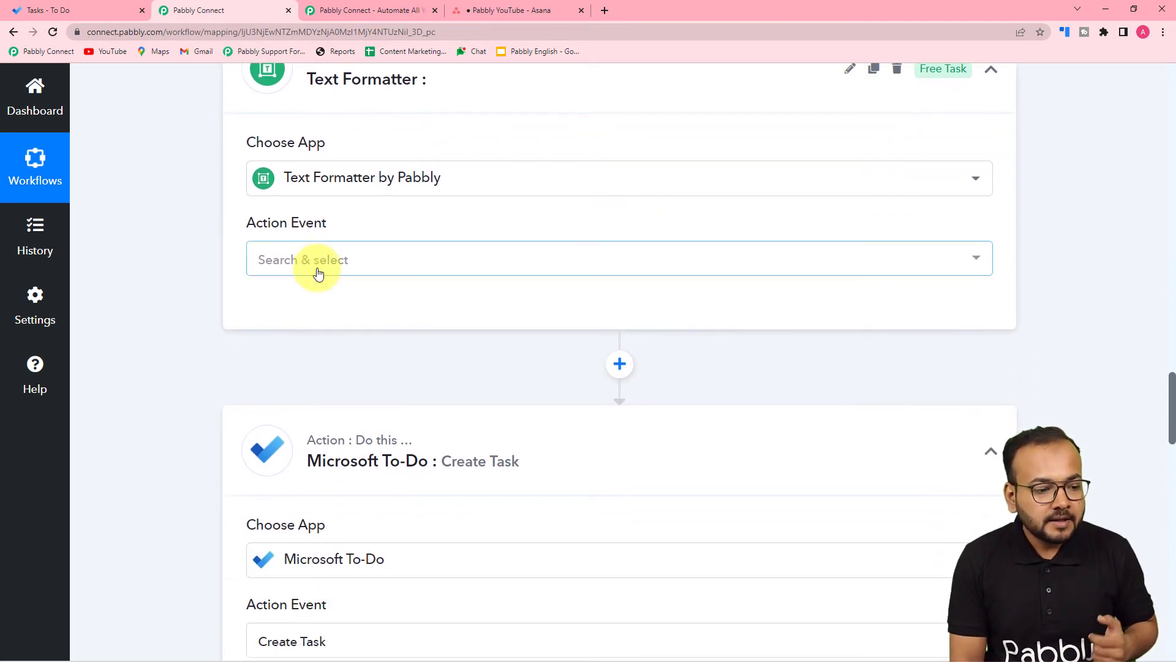
left_click(339, 270)
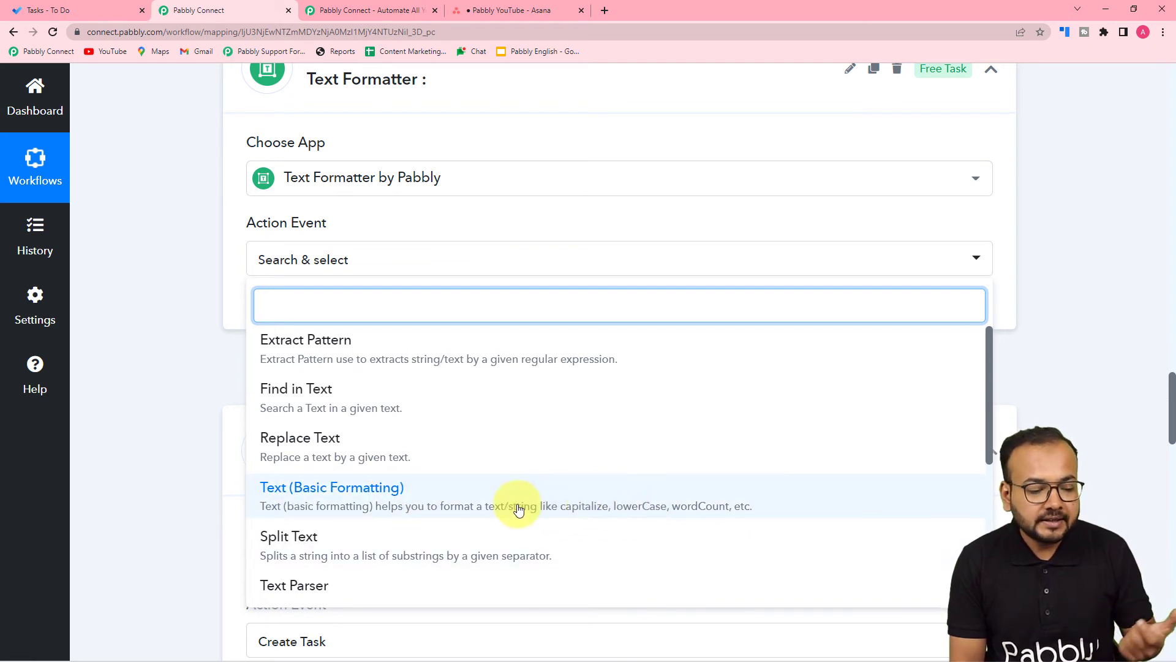
left_click(395, 501)
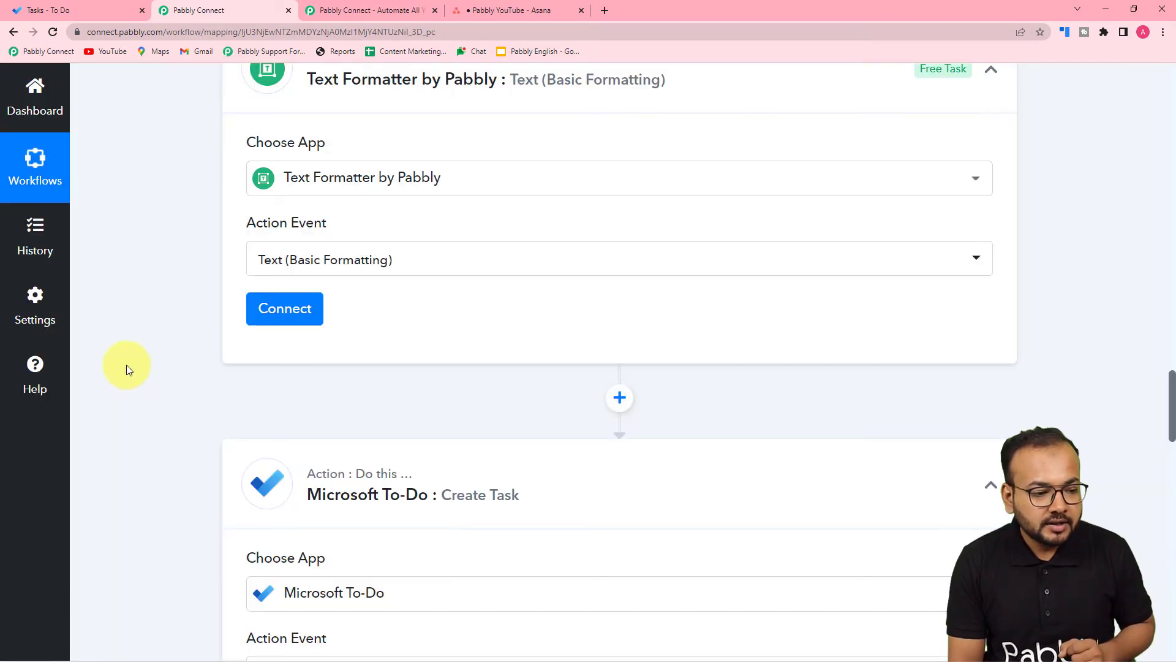
left_click(271, 310)
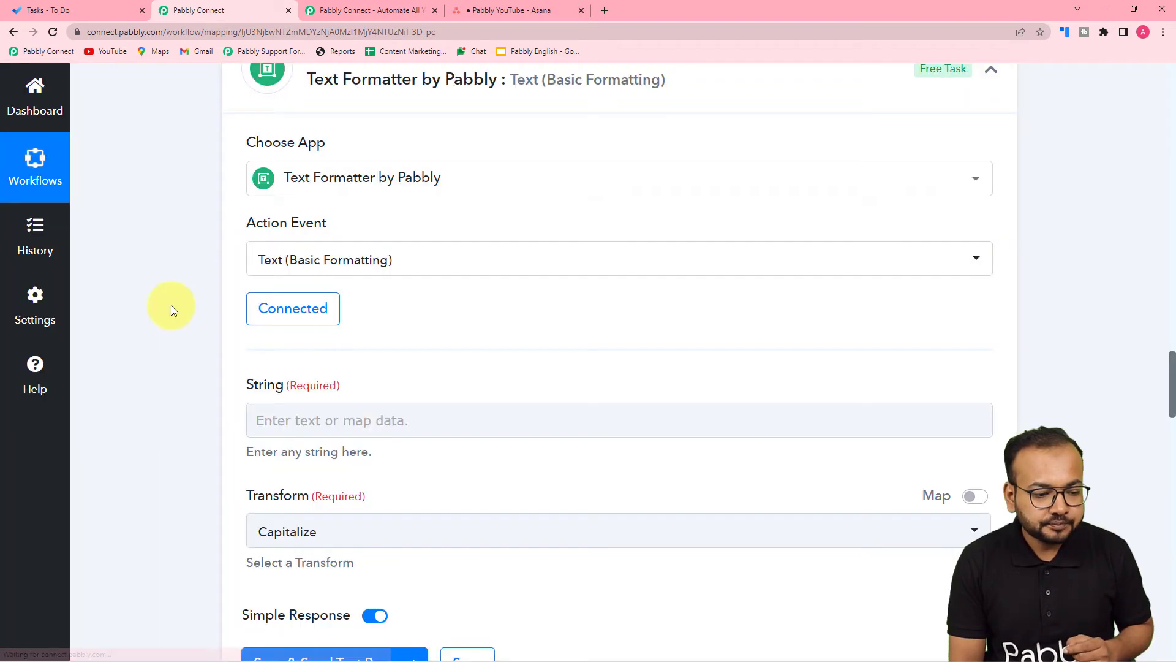
- Map the Text Formatter's String to Data Custom Fields 0 Enum Value Name from the Asana Get a Task response
scroll(183, 301, "down", 3)
left_click(294, 239)
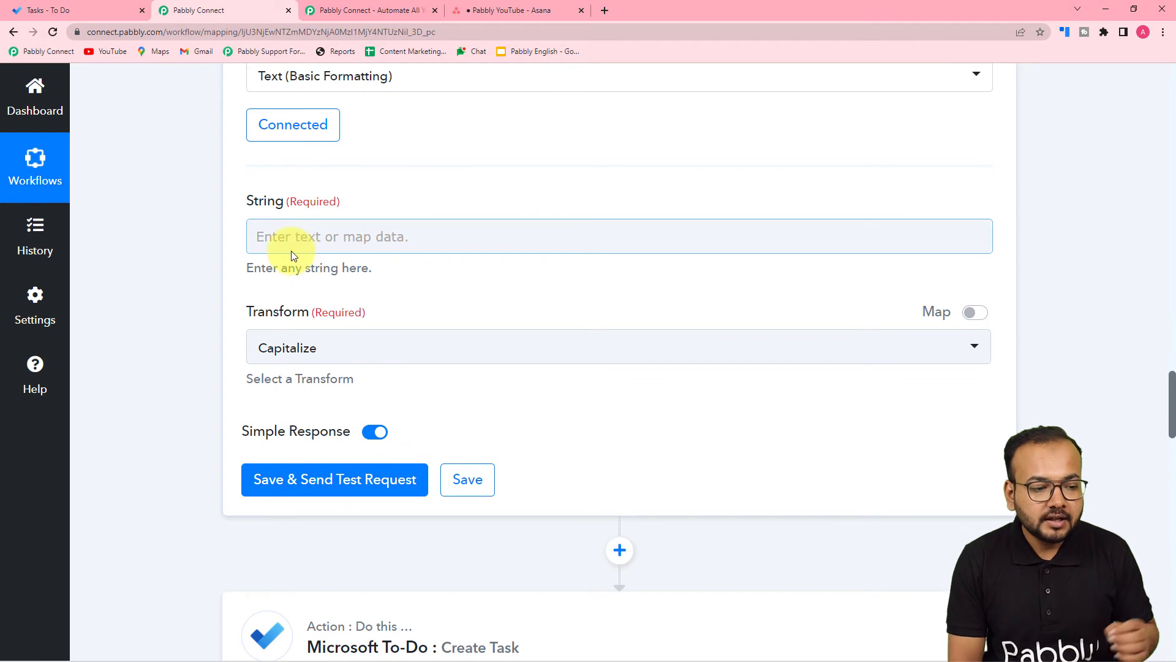
left_click(339, 242)
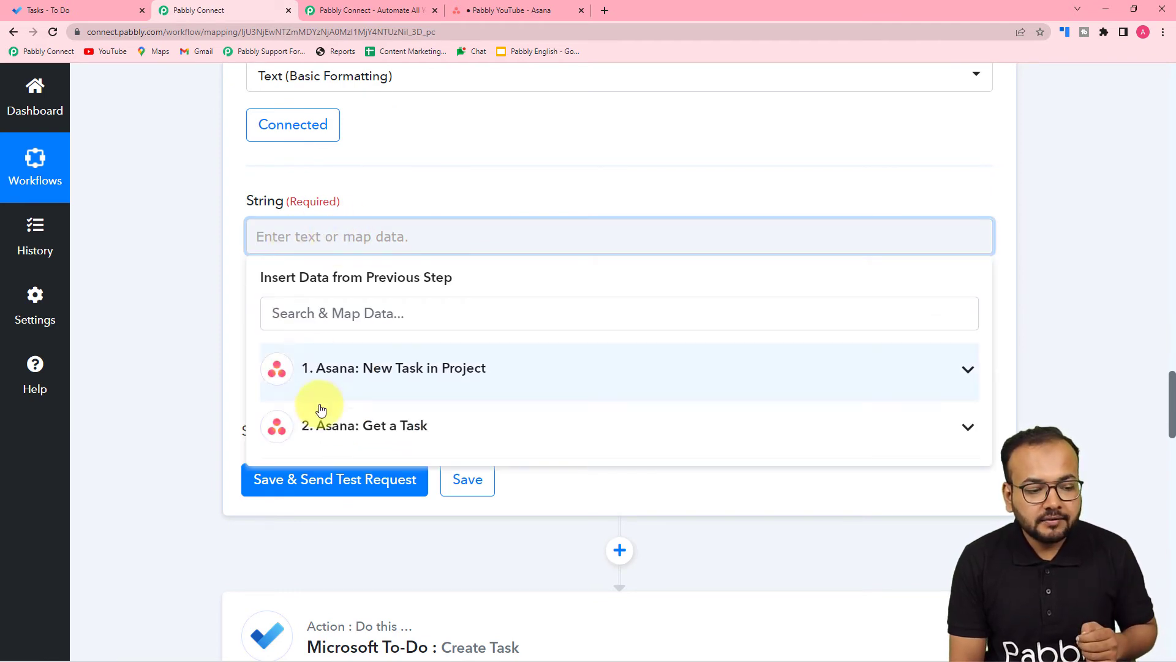
scroll(315, 407, "down", 2)
left_click(355, 324)
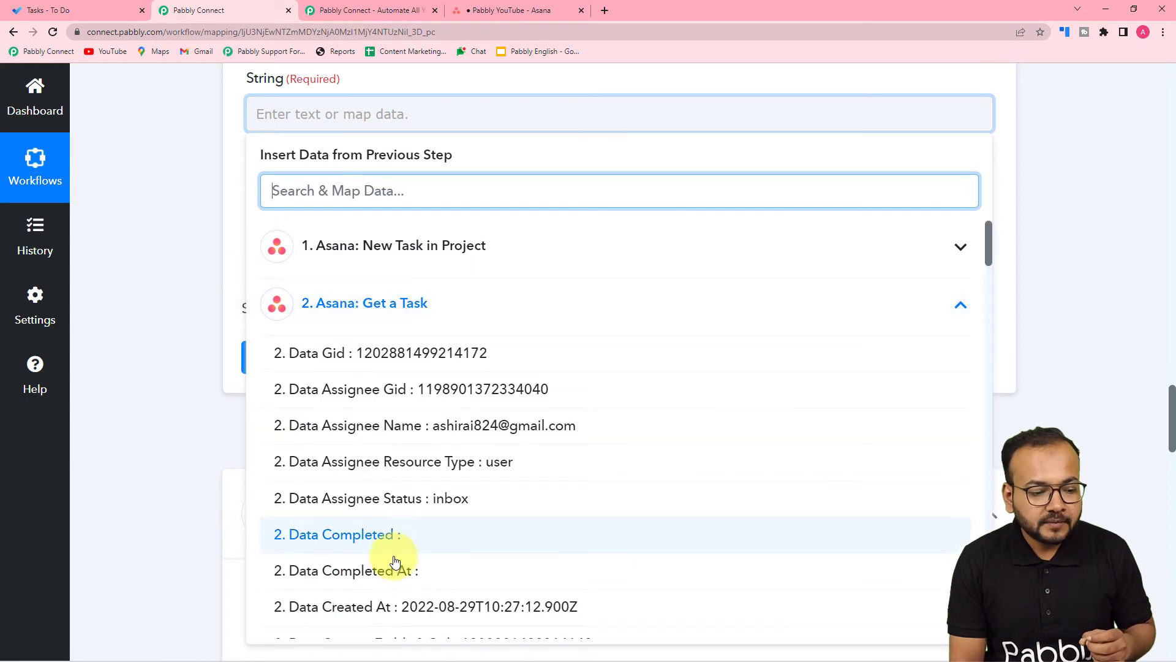
scroll(394, 560, "down", 8)
scroll(394, 559, "down", 6)
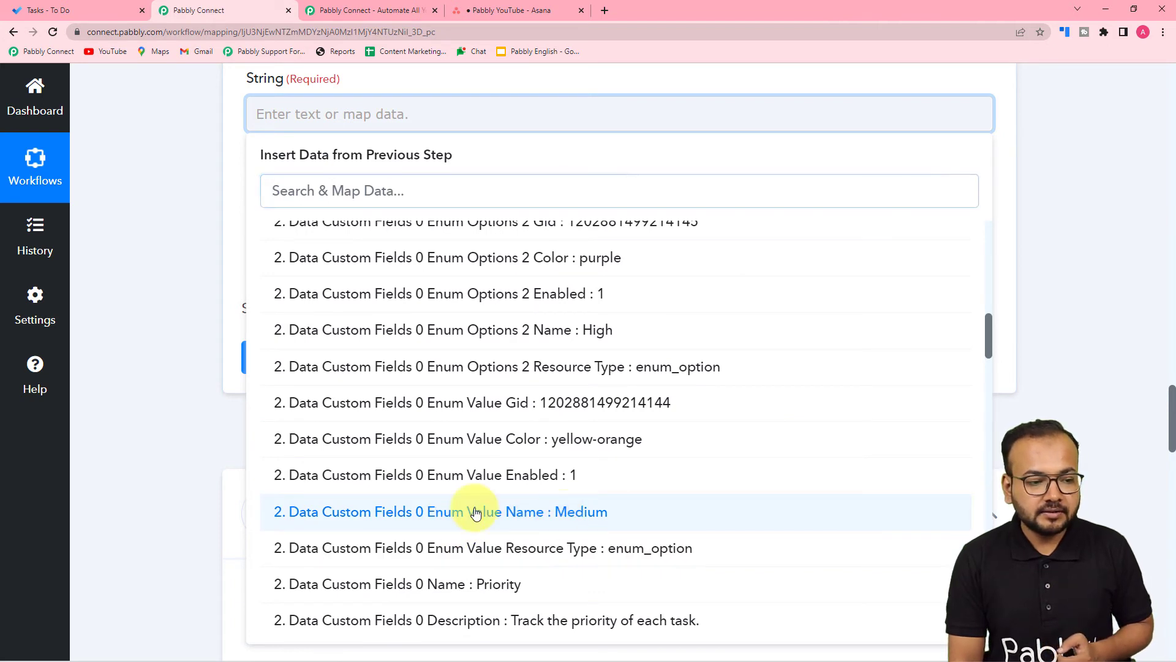
left_click(562, 520)
left_click(177, 315)
- Set the Text Formatter's transform to Lowercase, then save the action and send a test request
left_click(413, 244)
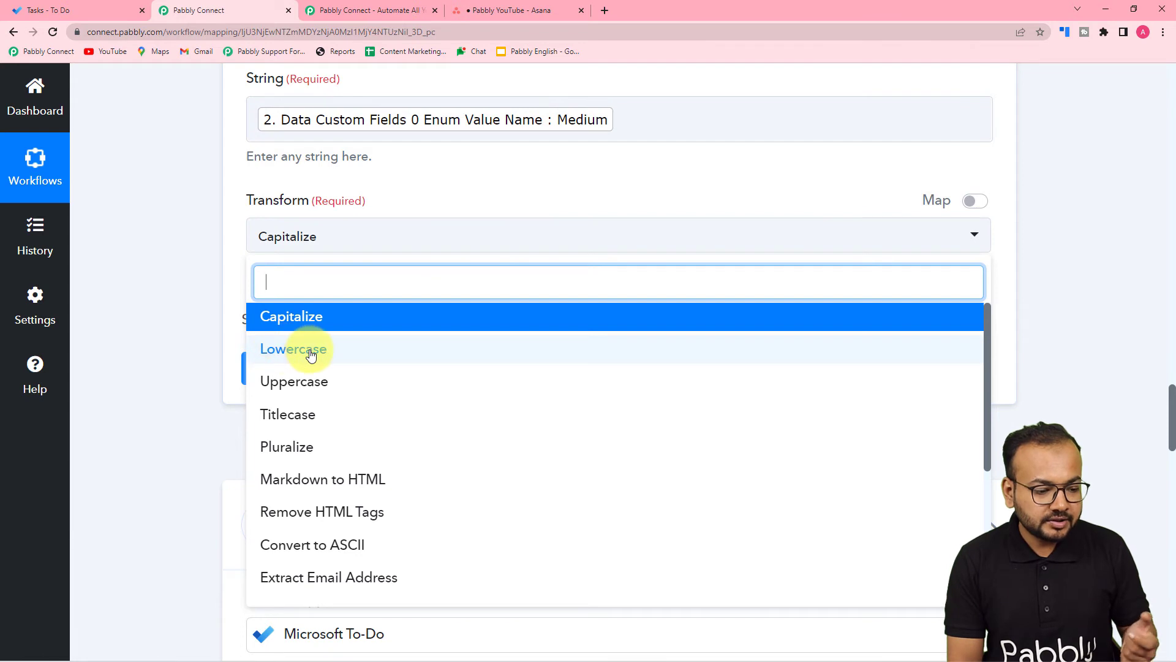
left_click(275, 349)
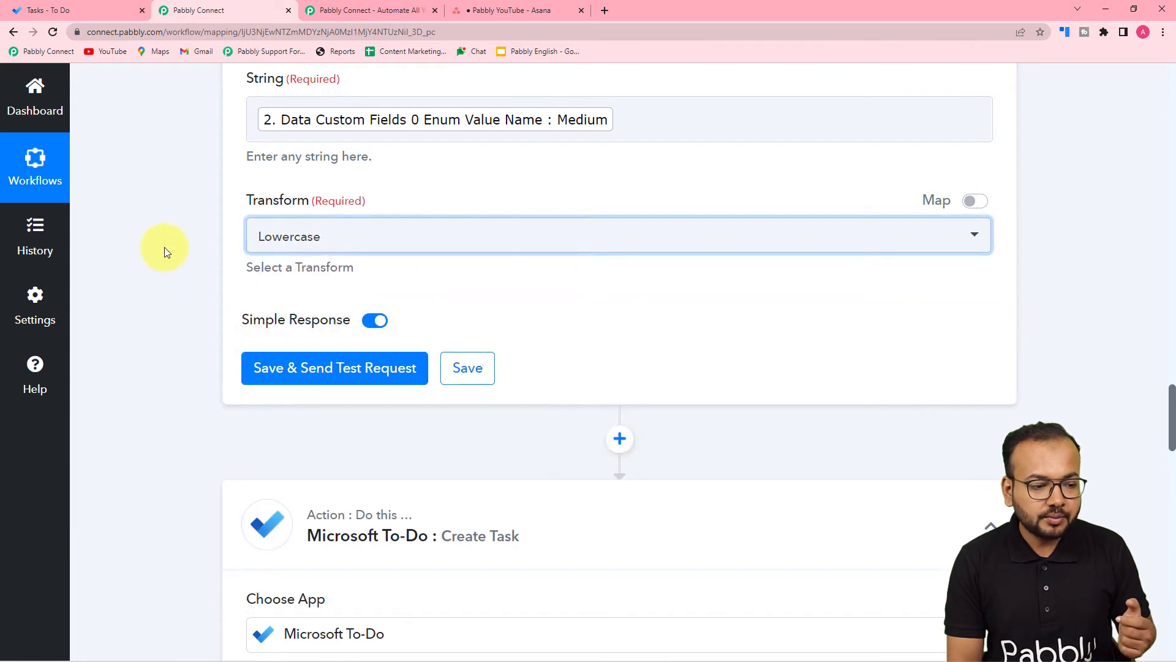
left_click(264, 367)
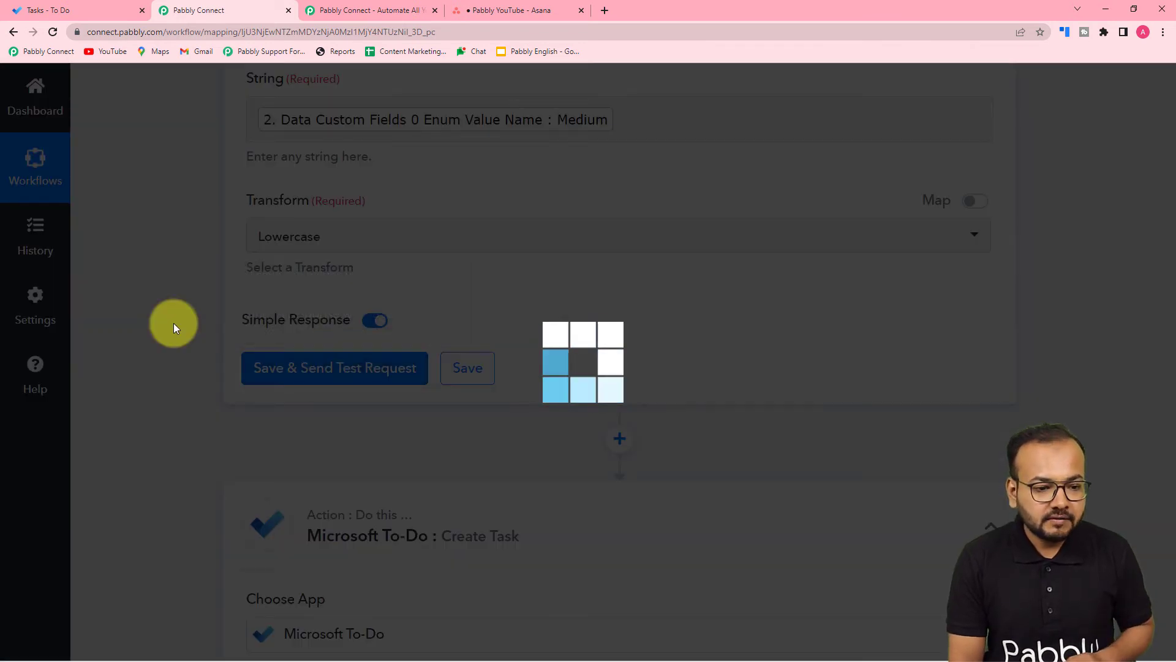
scroll(360, 312, "down", 3)
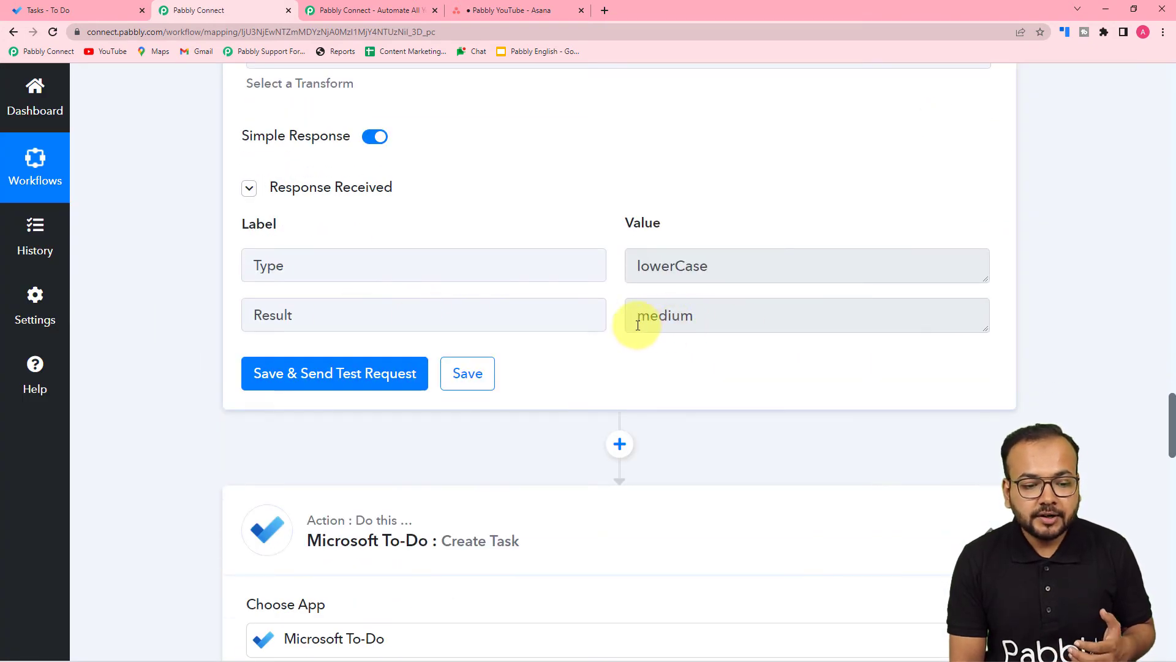
scroll(692, 327, "down", 20)
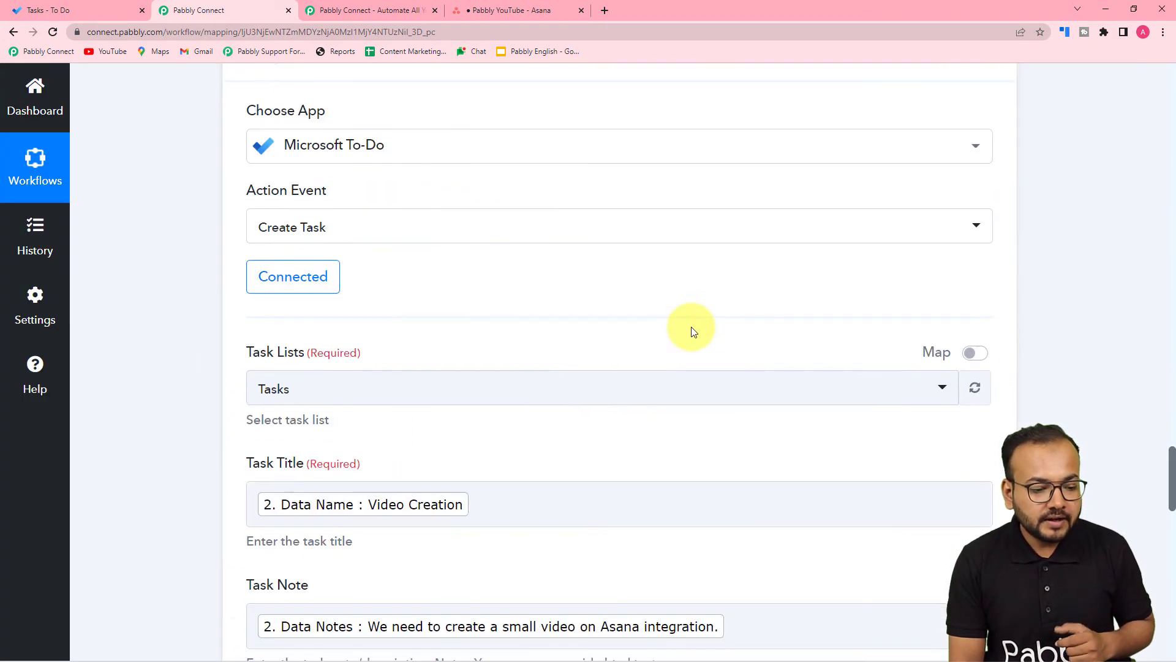
scroll(691, 328, "down", 2)
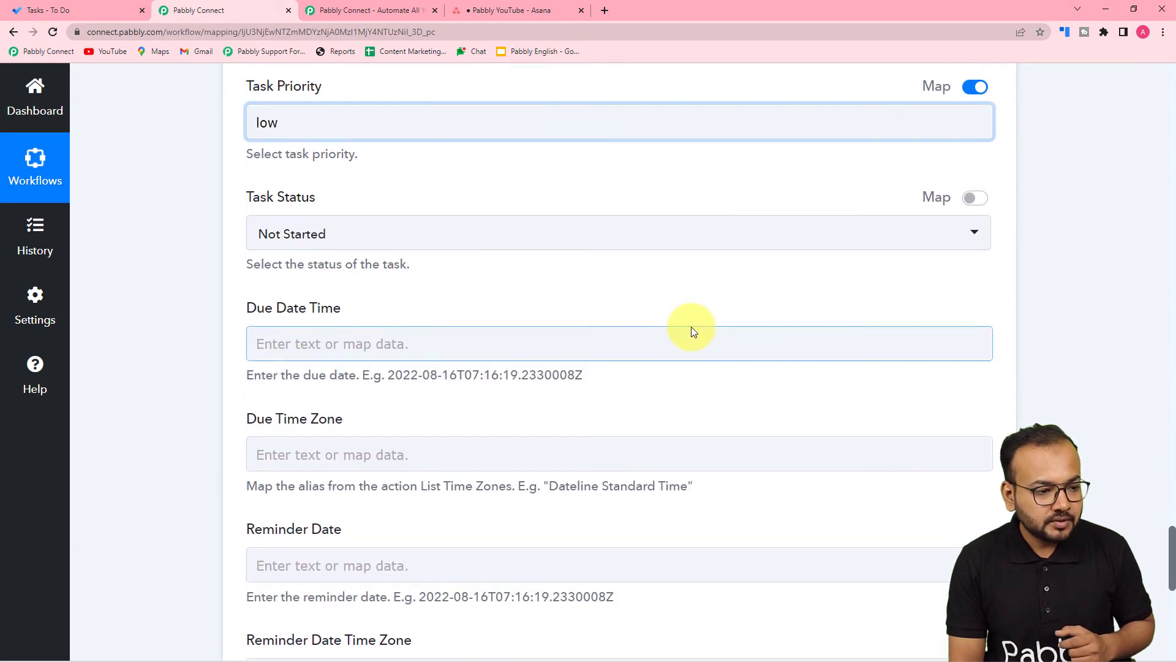
scroll(691, 329, "up", 3)
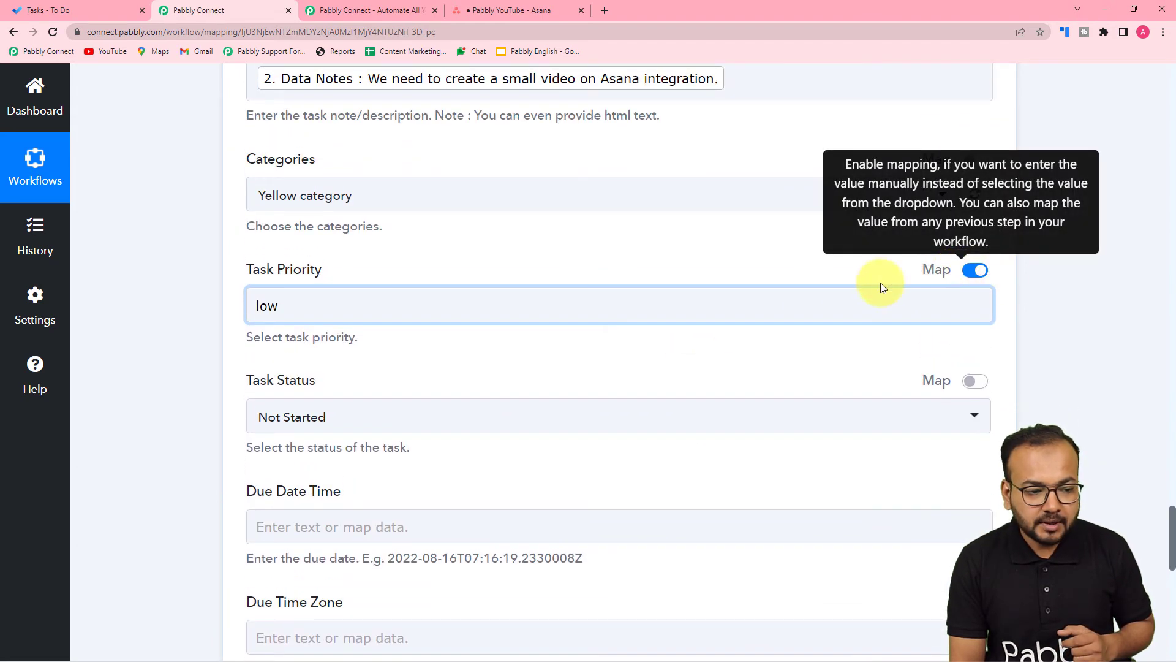
left_click(284, 299)
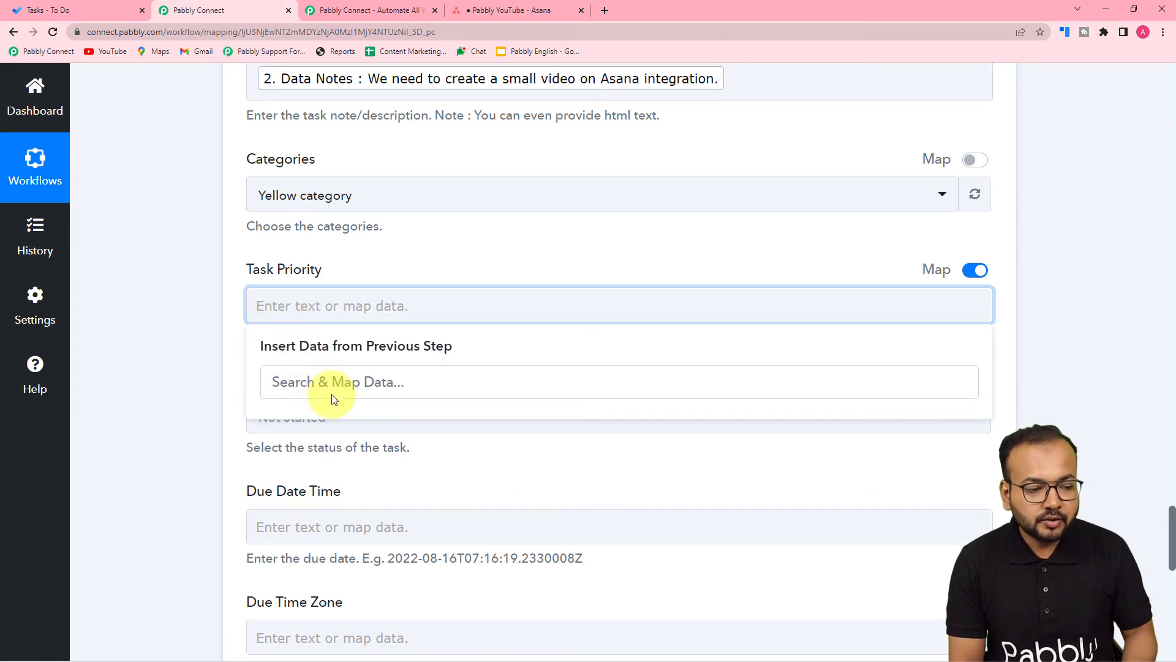
left_click(163, 339)
- Reconnect the Microsoft To-Do Create Task action using the existing connection Microsoft To-Do #25
scroll(163, 337, "up", 12)
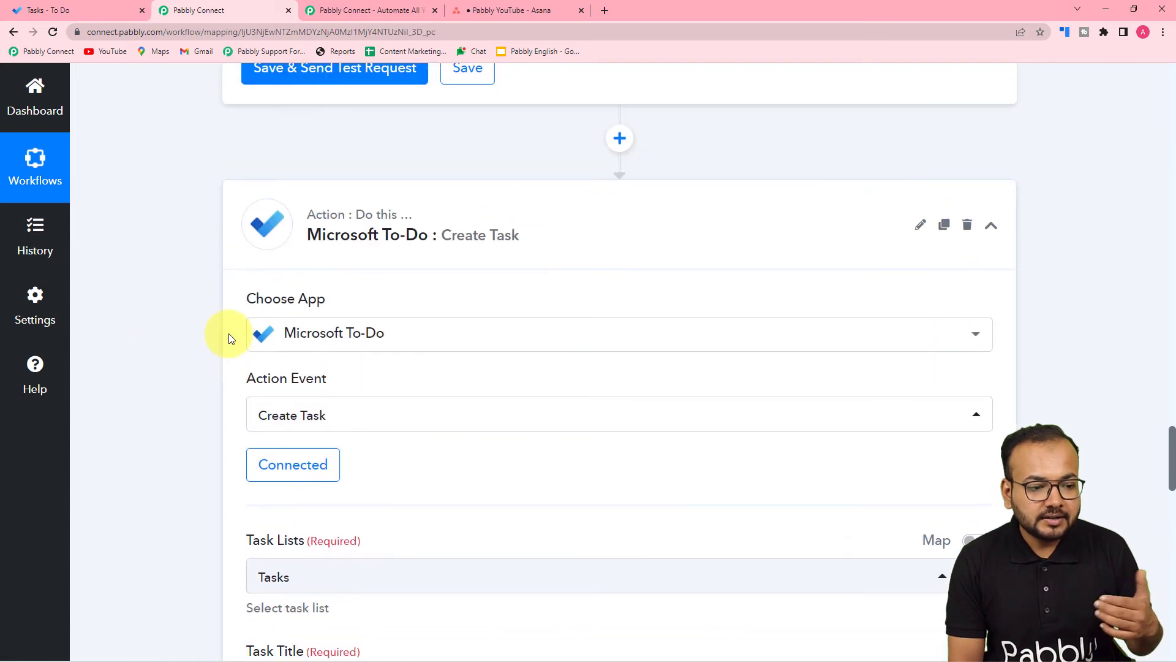
scroll(229, 334, "up", 2)
scroll(310, 321, "down", 3)
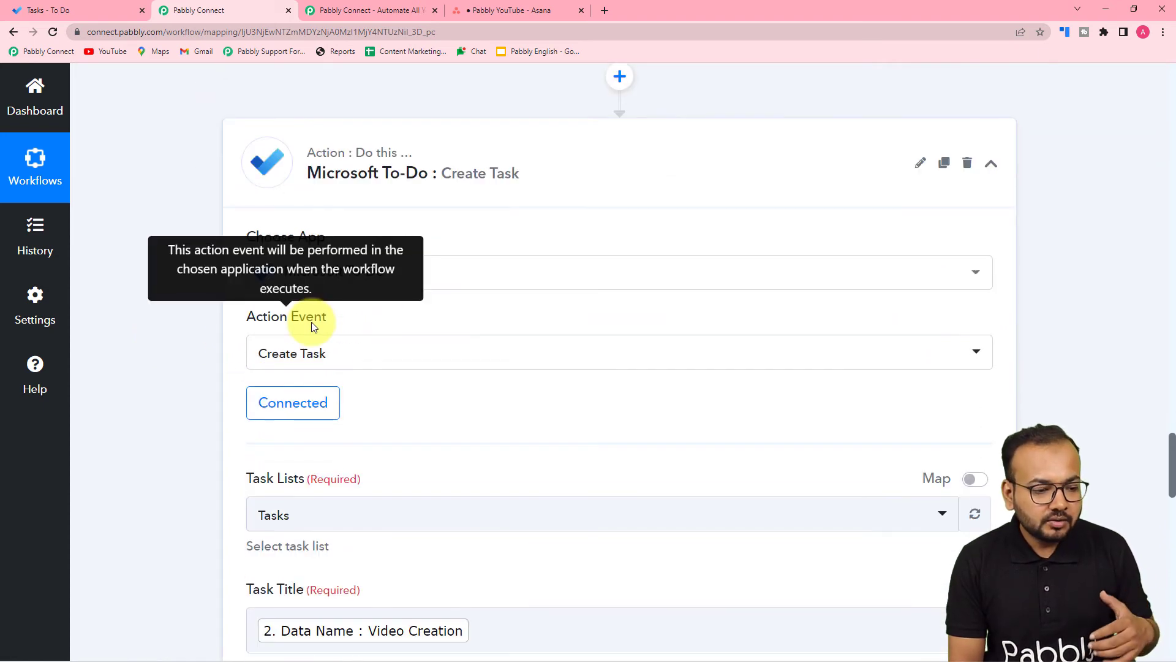
scroll(311, 322, "down", 2)
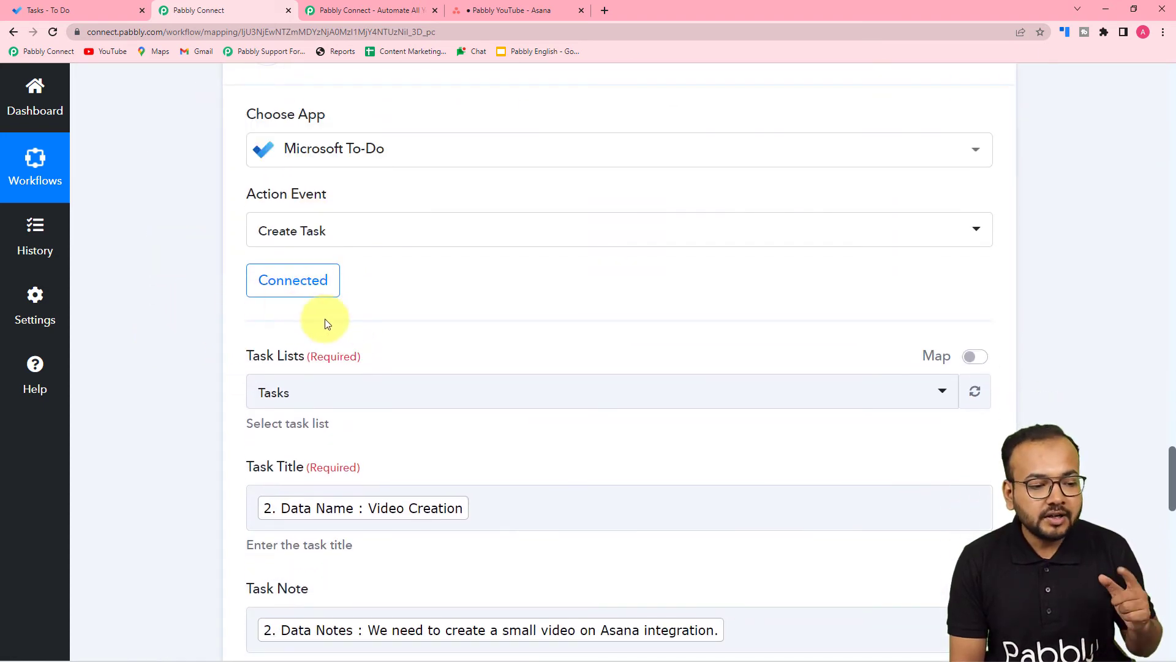
left_click(288, 286)
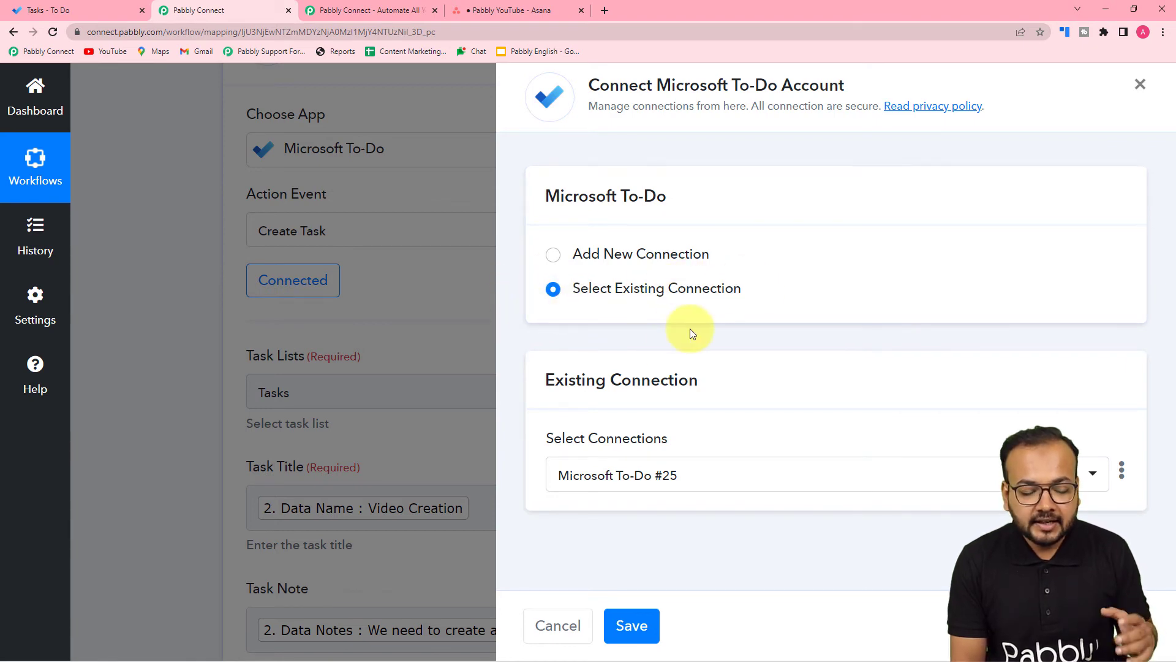
left_click(641, 626)
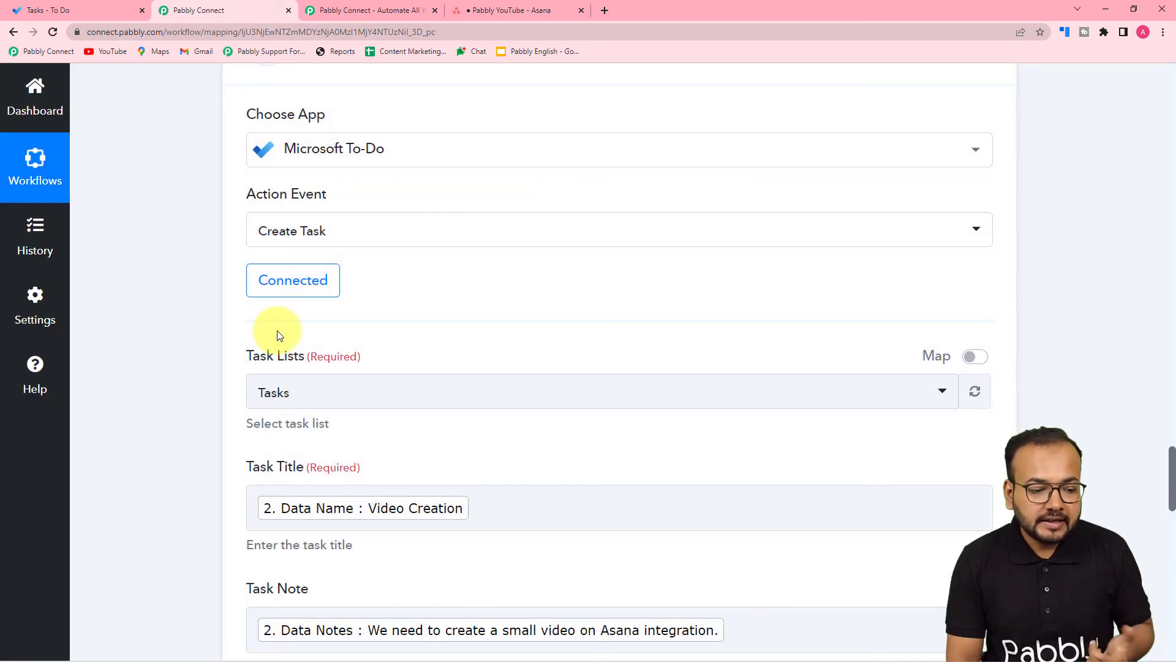
- Enable mapping for Task Priority and map it to the Result from the Text Formatter response
scroll(276, 324, "down", 8)
scroll(279, 313, "down", 3)
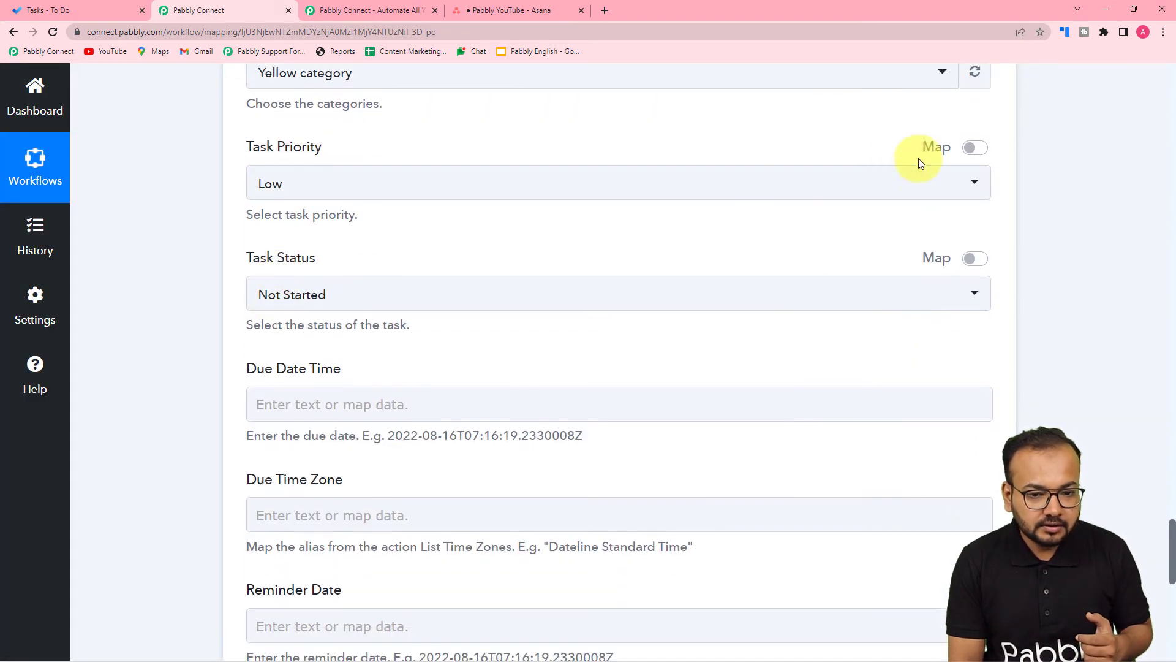
left_click(977, 148)
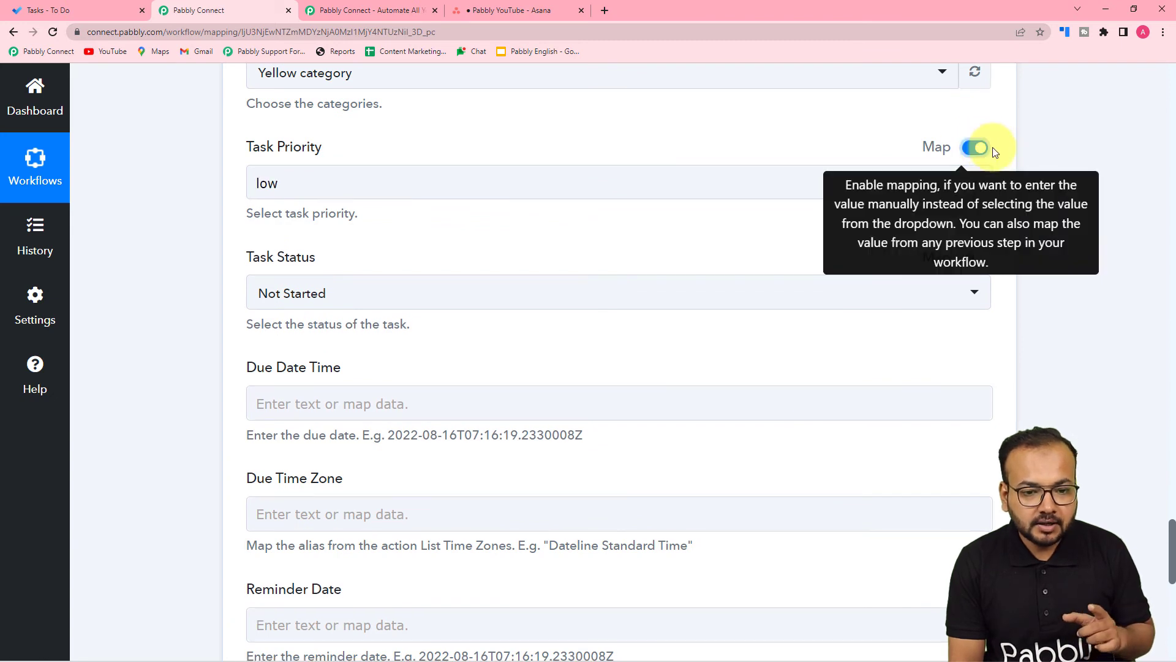
left_click(317, 188)
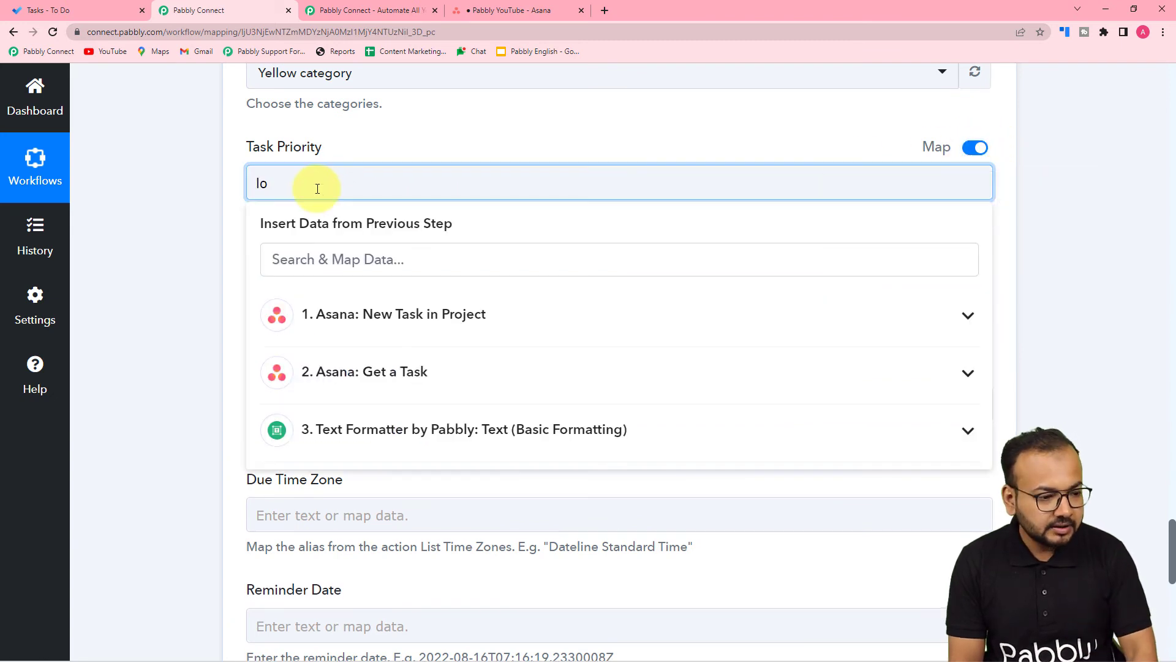
left_click(360, 438)
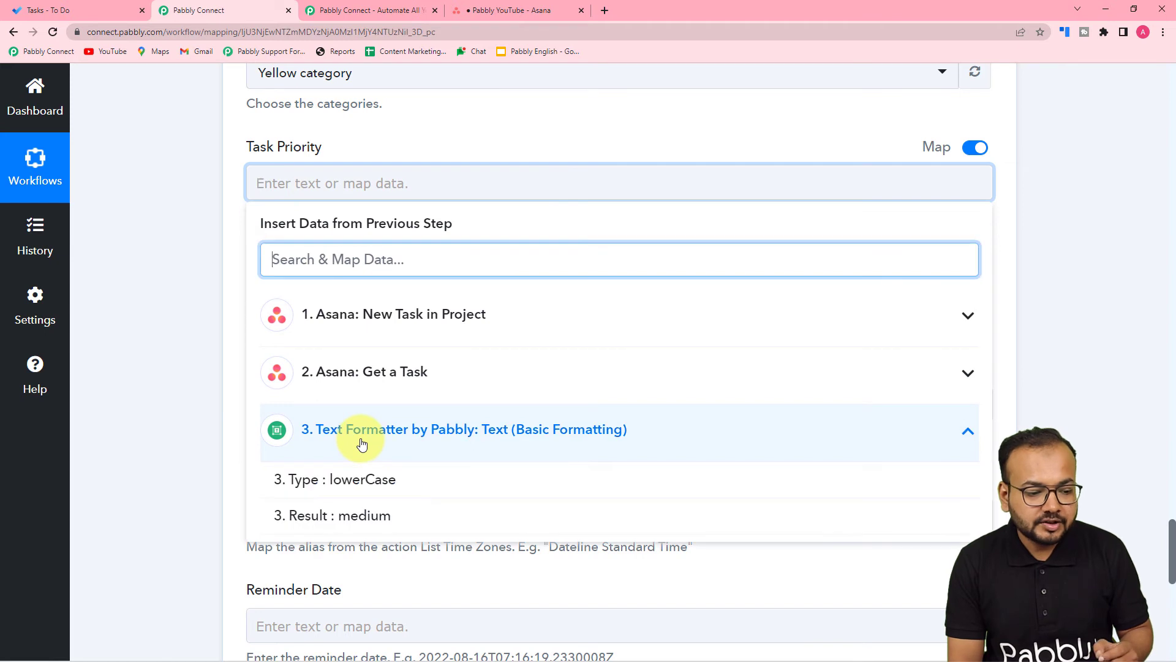
left_click(353, 518)
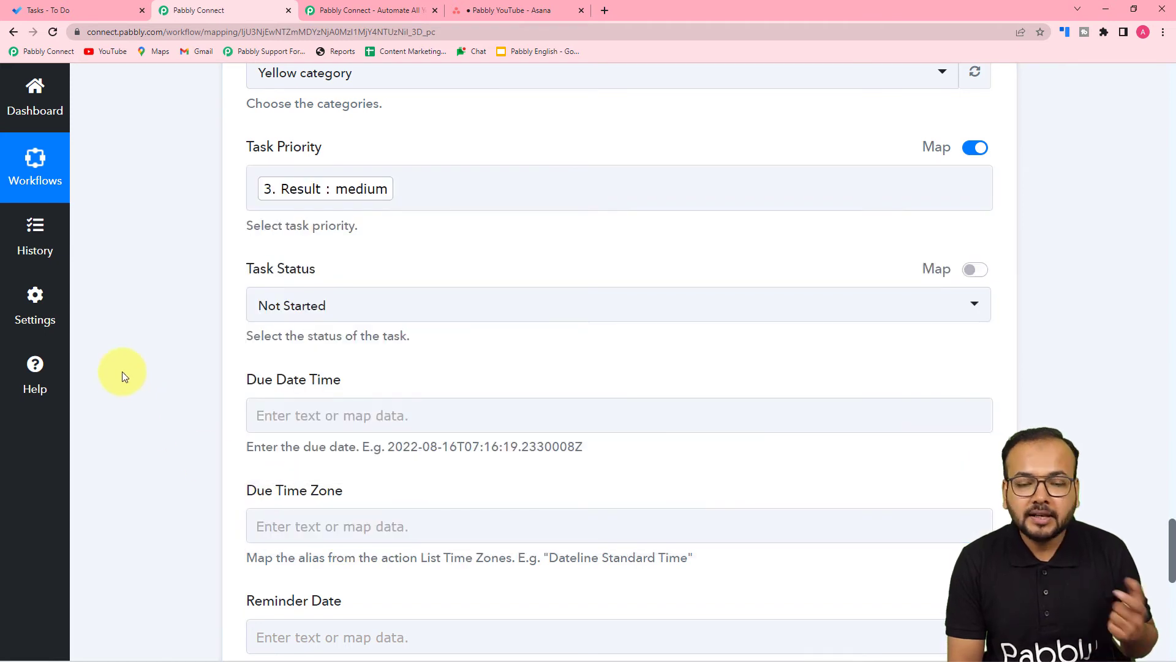
- Review the remaining status, due date, reminder and time zone fields of the Create Task action
scroll(122, 371, "down", 3)
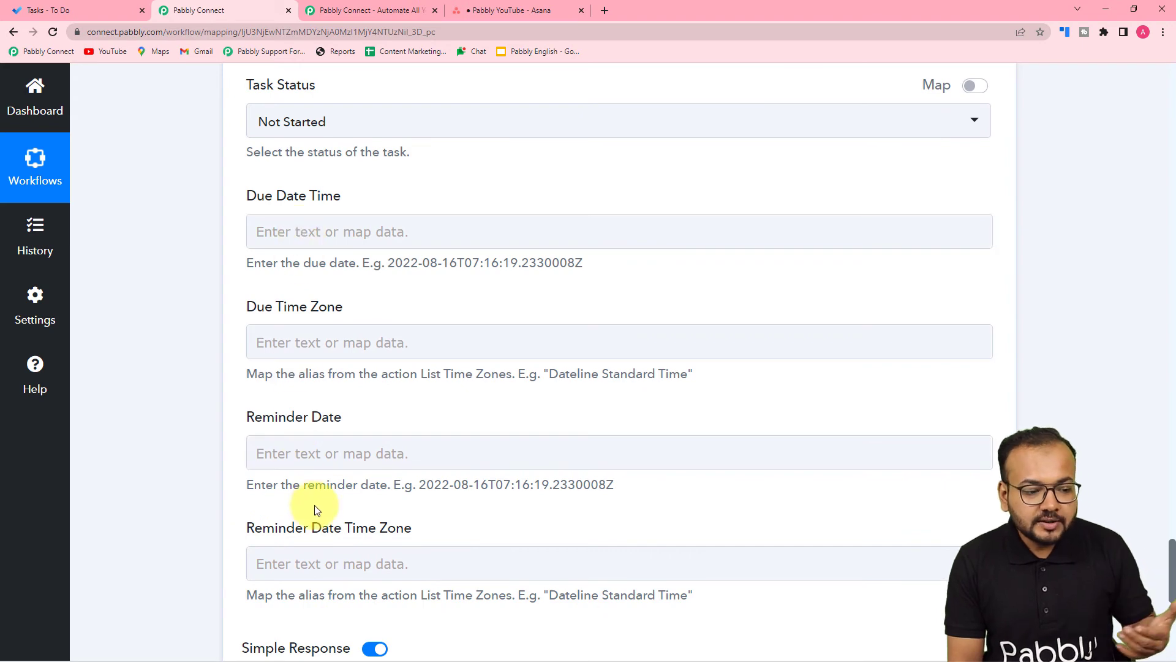
scroll(336, 233, "down", 2)
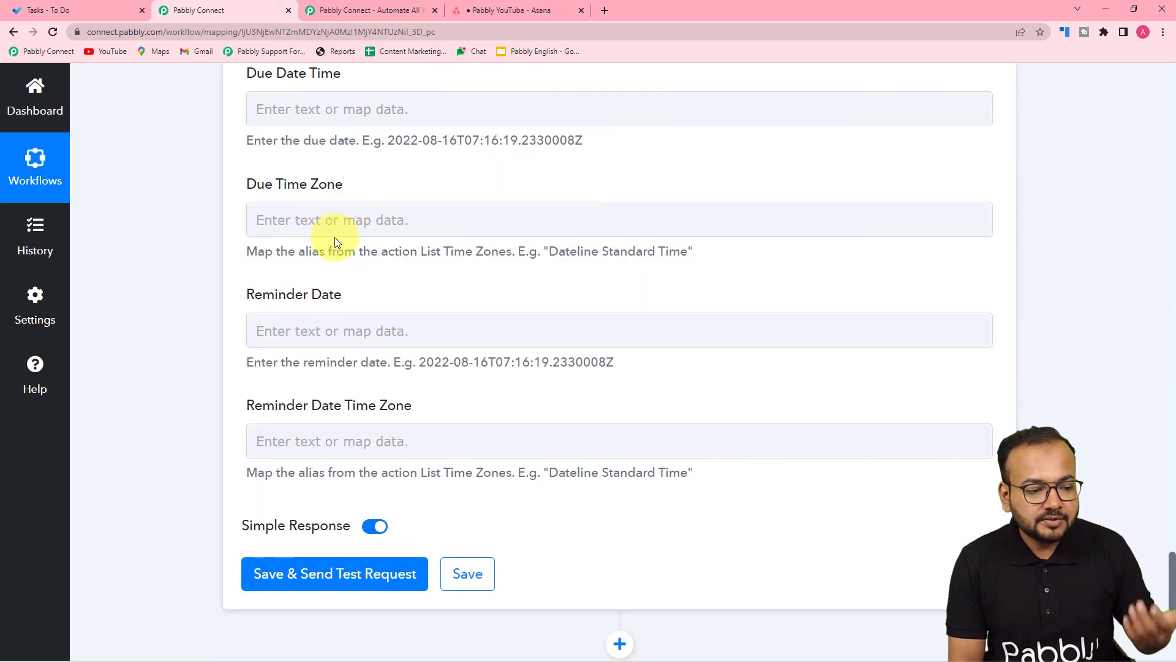
scroll(325, 227, "down", 2)
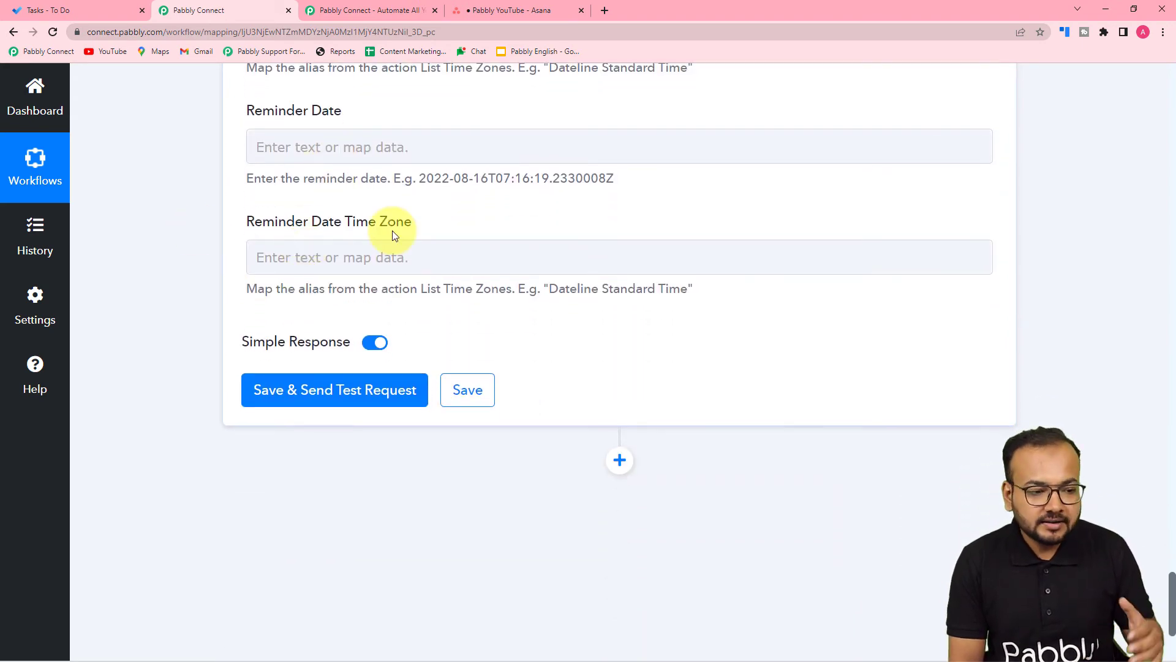
scroll(392, 231, "up", 3)
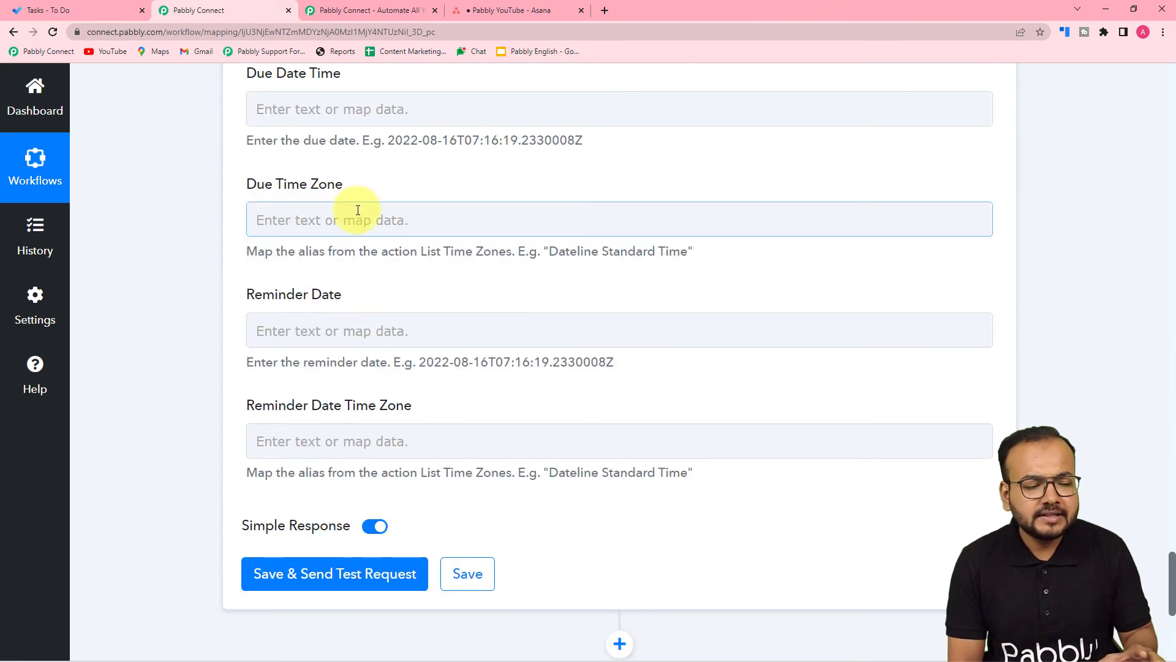
scroll(153, 207, "down", 2)
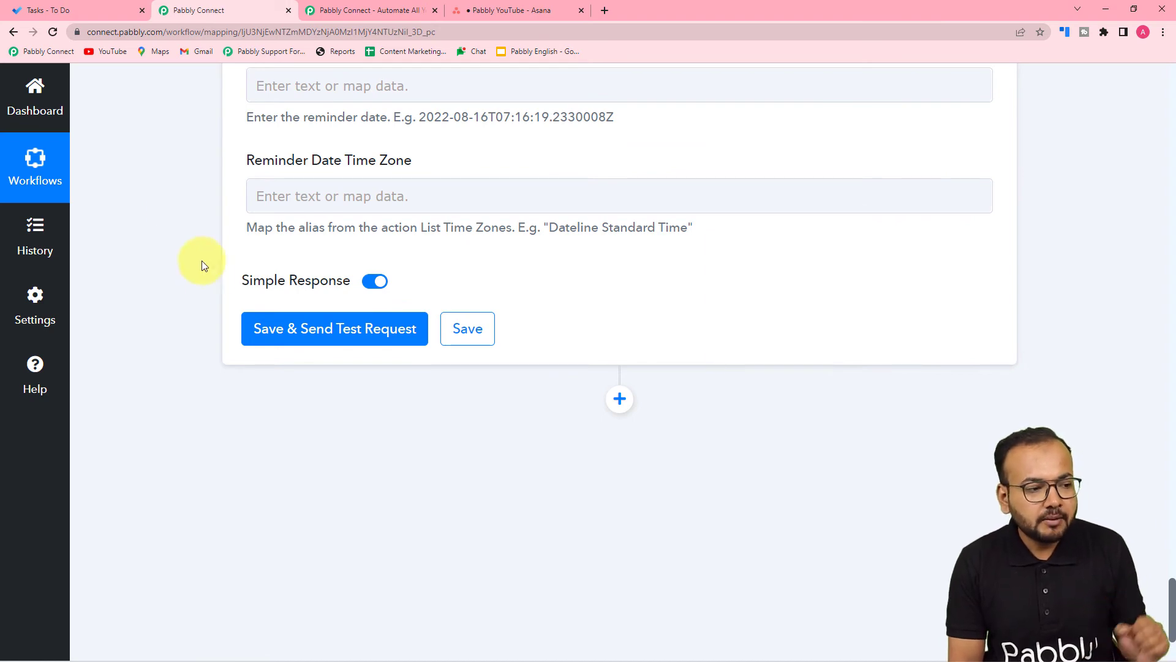
scroll(146, 202, "up", 12)
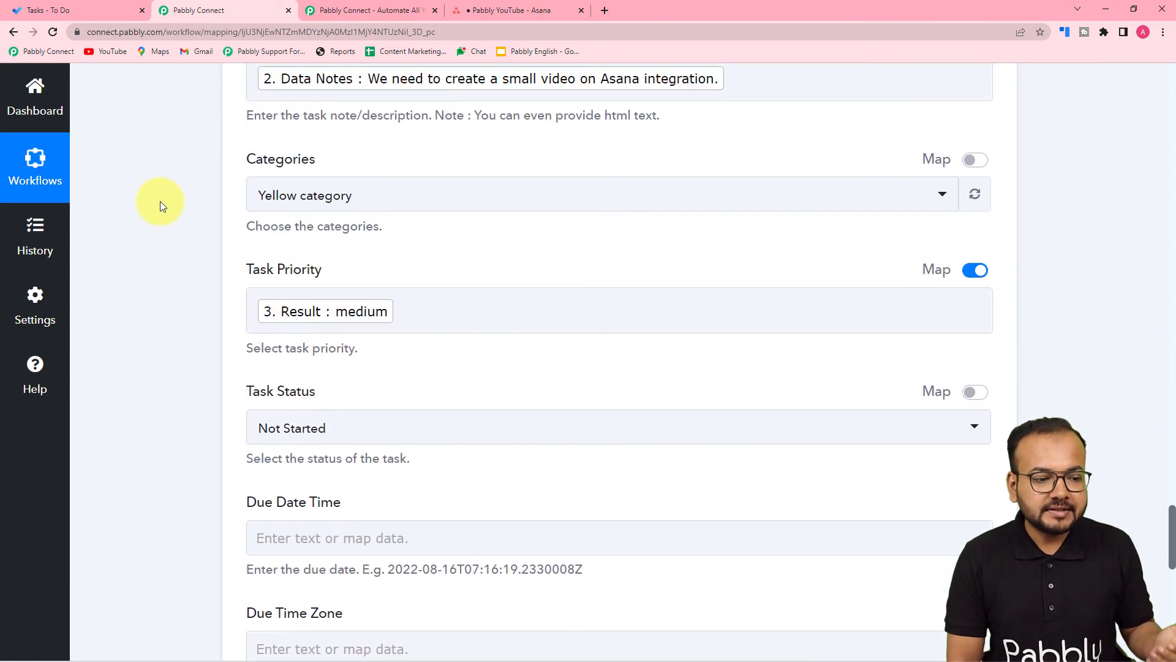
scroll(160, 201, "down", 13)
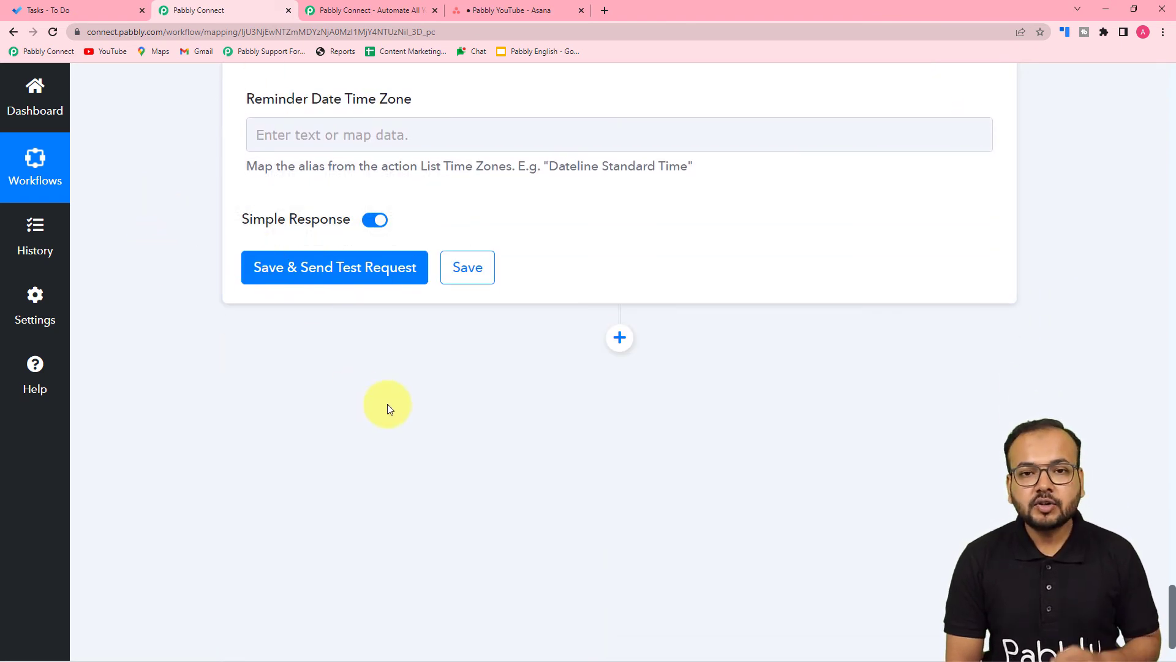
- Check the Microsoft To-Do task list, then save the Create Task action in Pabbly Connect and send a test request
left_click(92, 7)
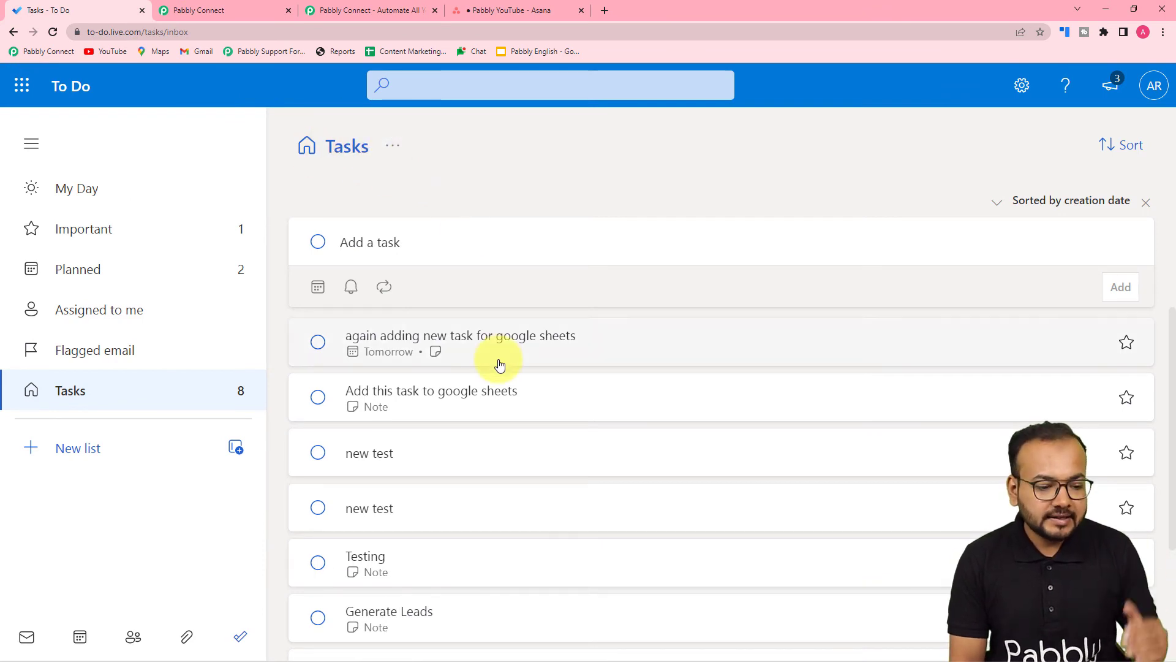
left_click(253, 9)
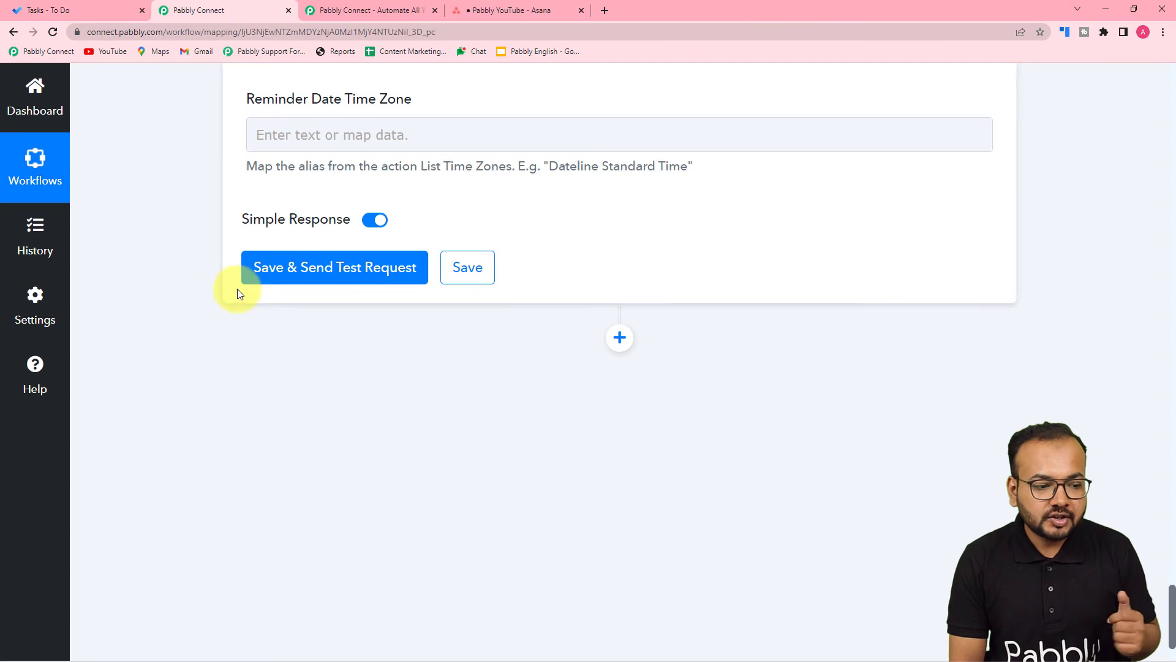
left_click(276, 274)
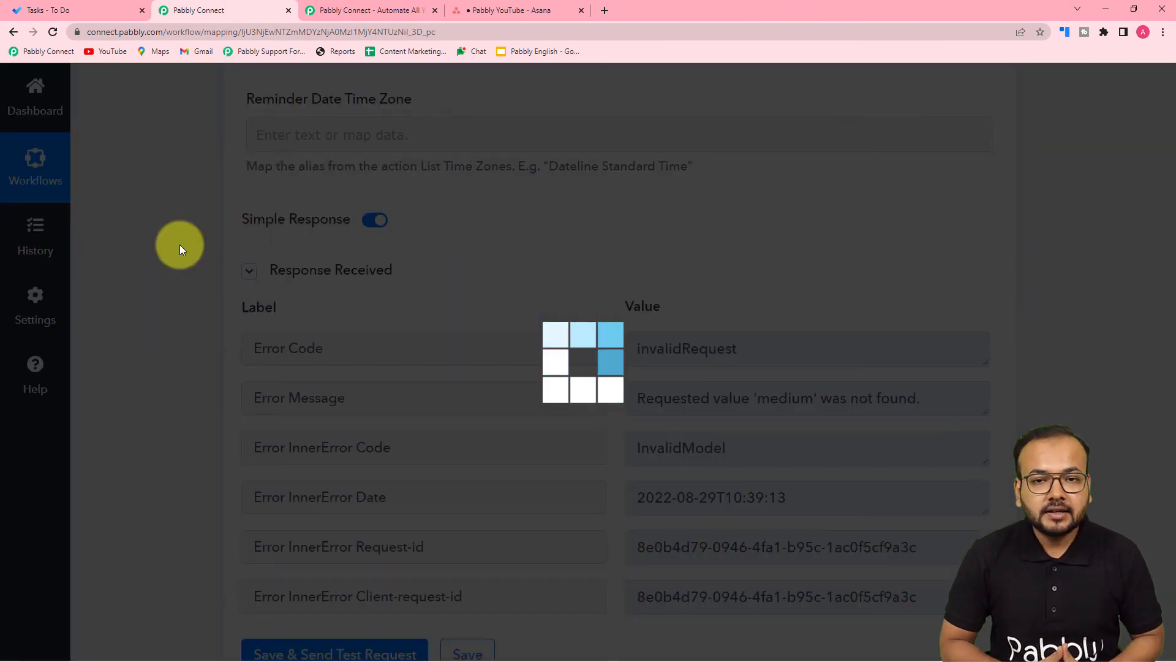
scroll(888, 351, "down", 3)
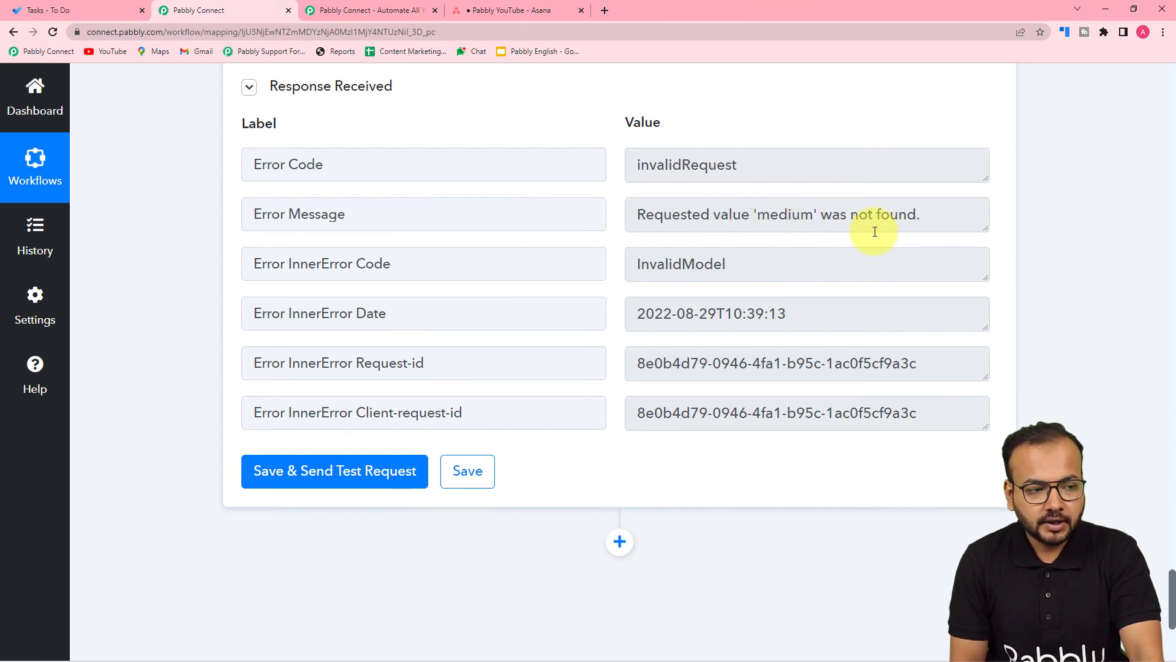
- Turn off mapping for Task Priority and compare its available options with the test response's error message
scroll(875, 232, "up", 8)
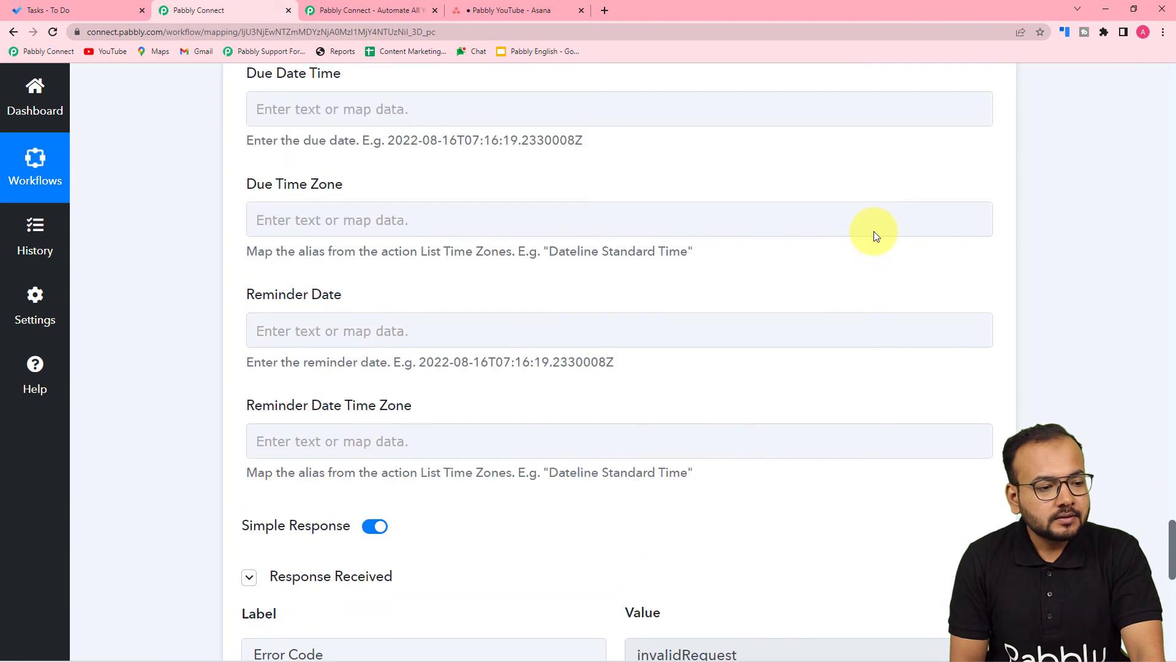
scroll(874, 230, "up", 6)
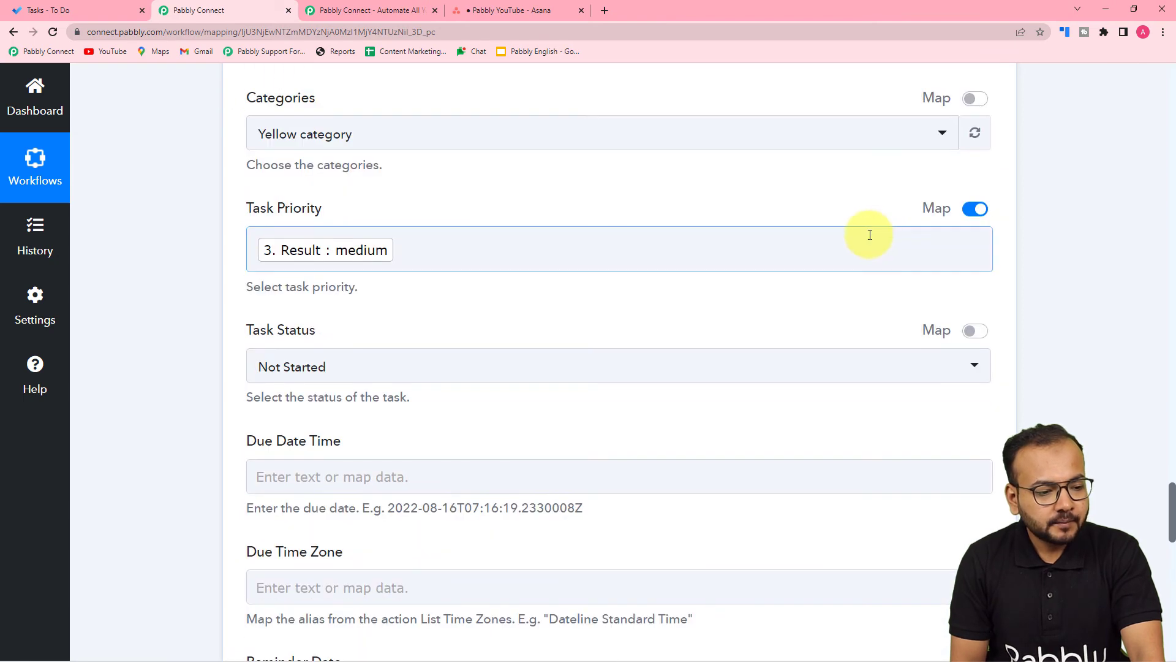
left_click(975, 210)
left_click(713, 244)
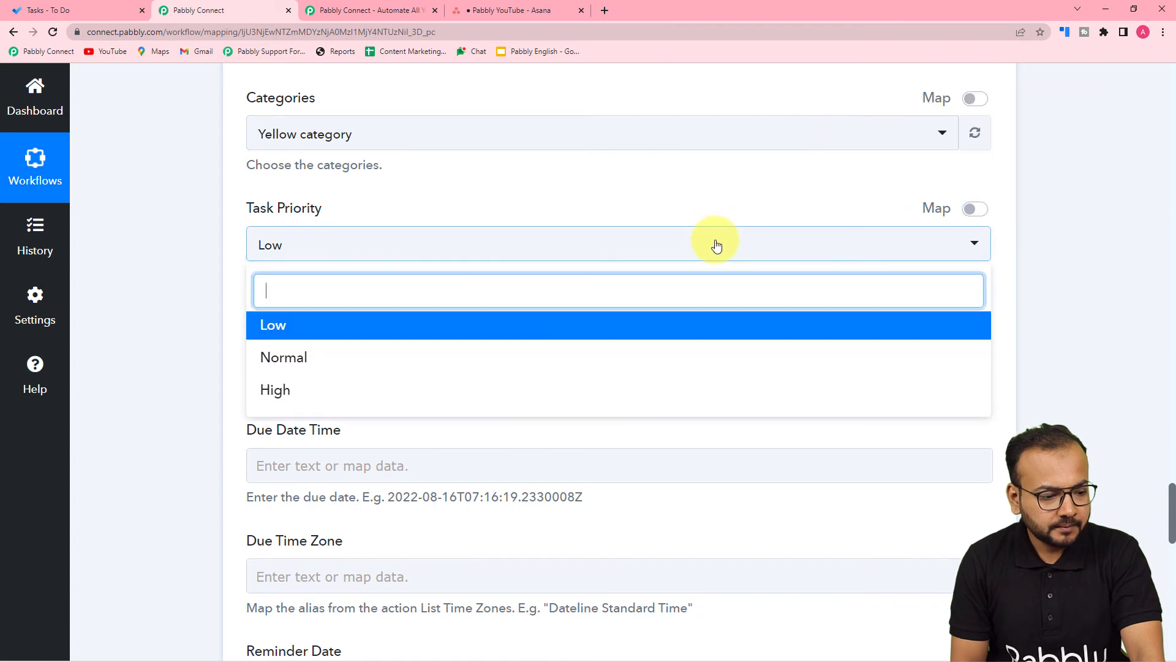
scroll(186, 243, "up", 3)
scroll(185, 242, "down", 4)
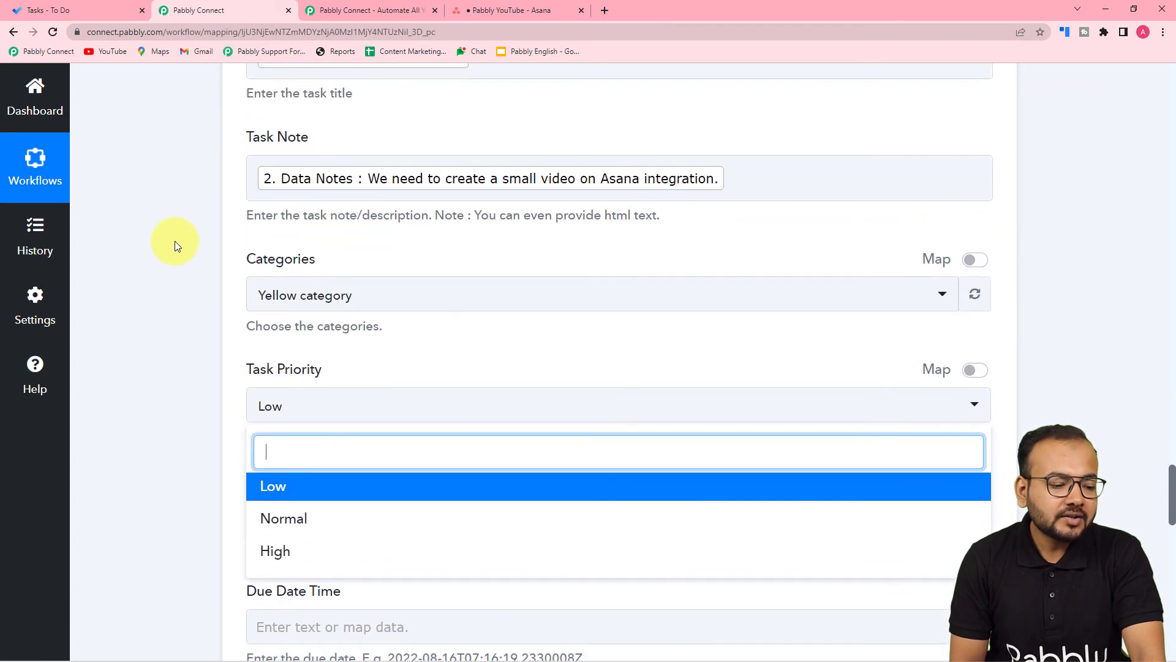
scroll(175, 241, "down", 1)
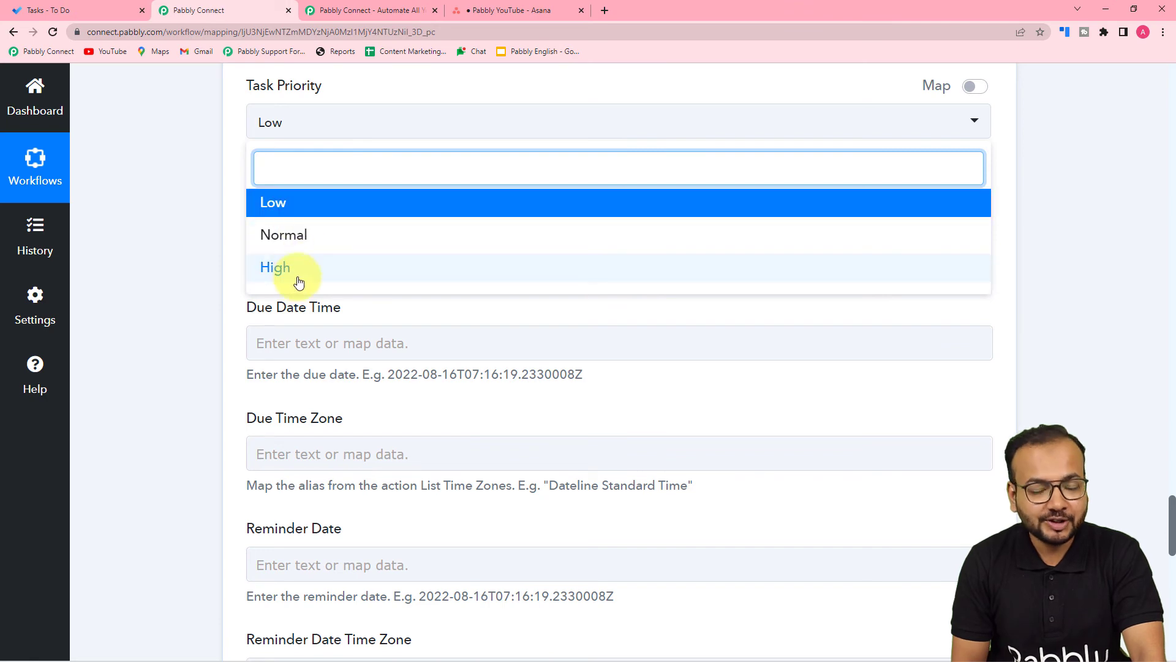
scroll(135, 306, "down", 8)
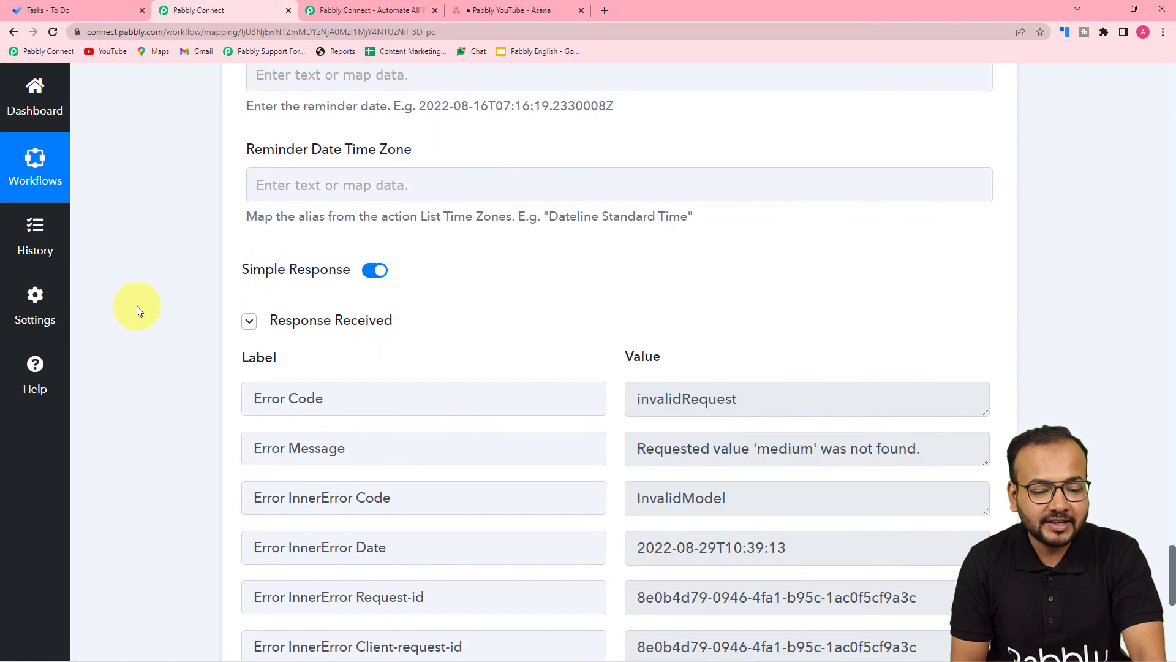
scroll(137, 307, "up", 11)
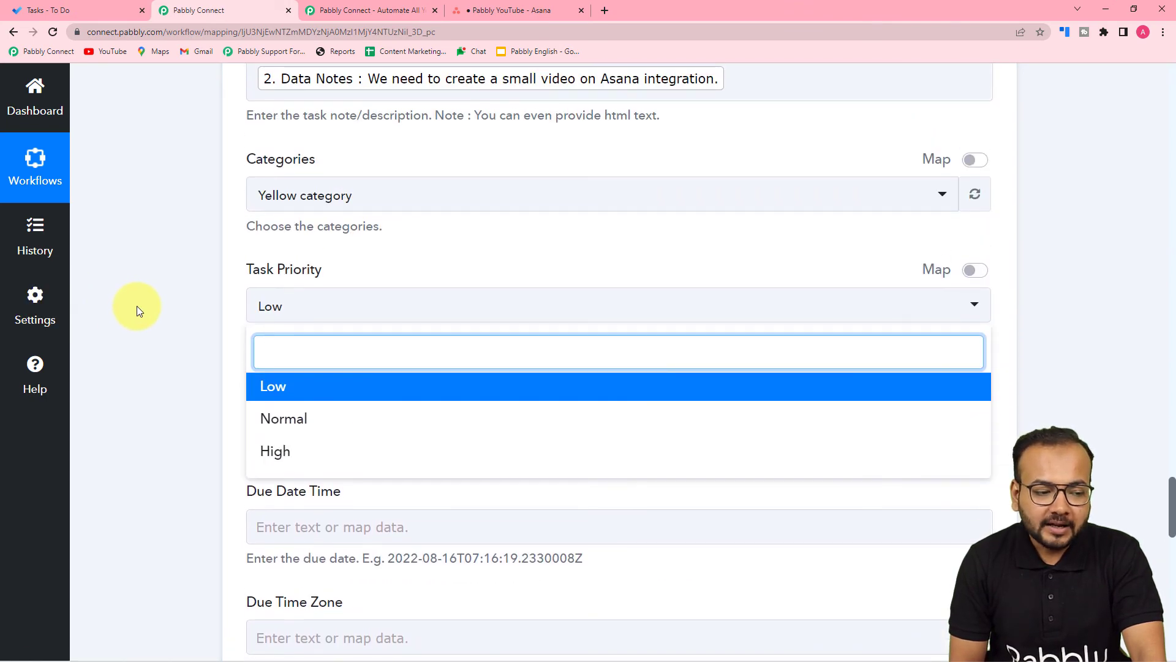
scroll(137, 306, "up", 1)
scroll(137, 307, "down", 2)
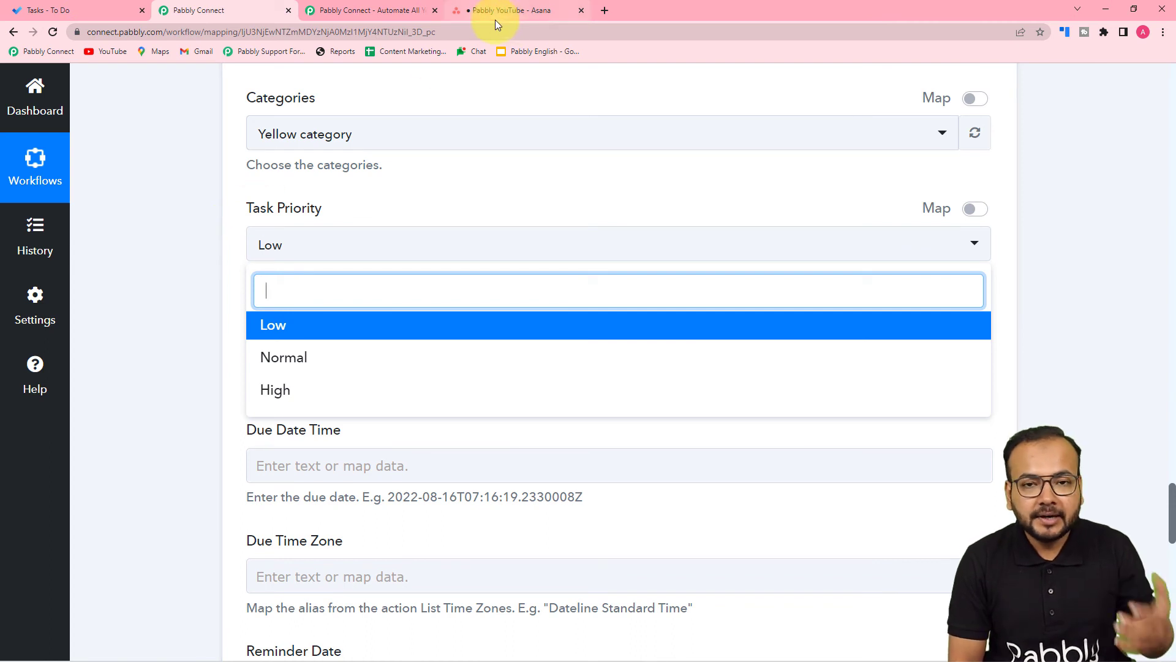
- Set Task Priority to Normal, then save the Create Task action and send the test request again
left_click(199, 278)
left_click(493, 260)
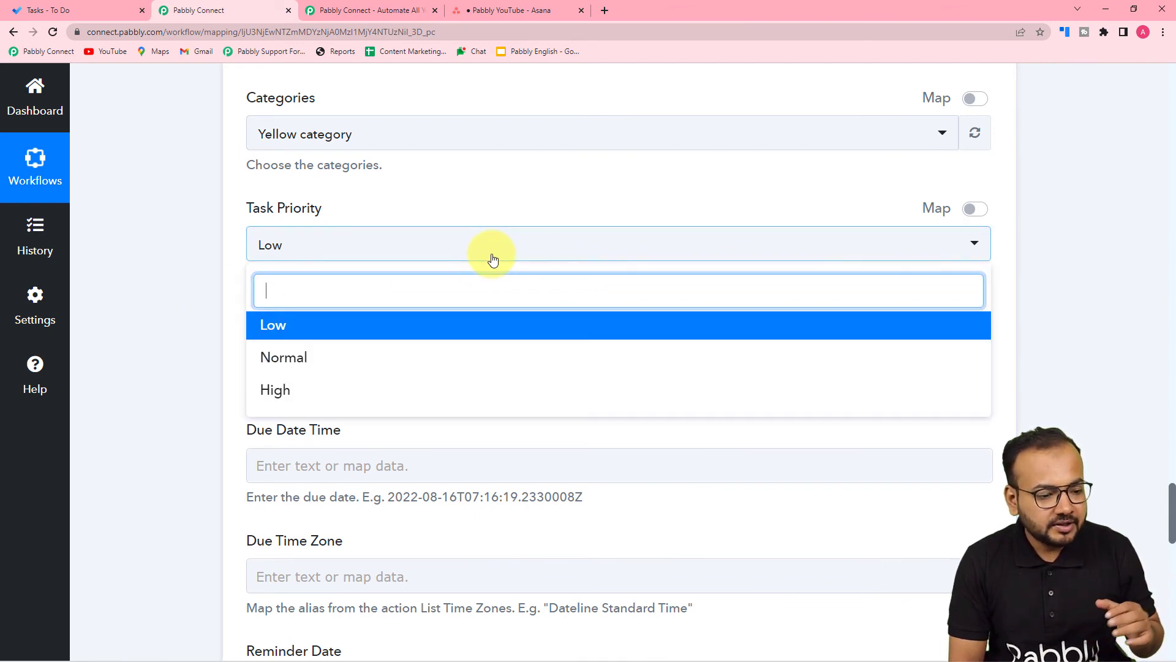
left_click(278, 359)
scroll(187, 289, "down", 15)
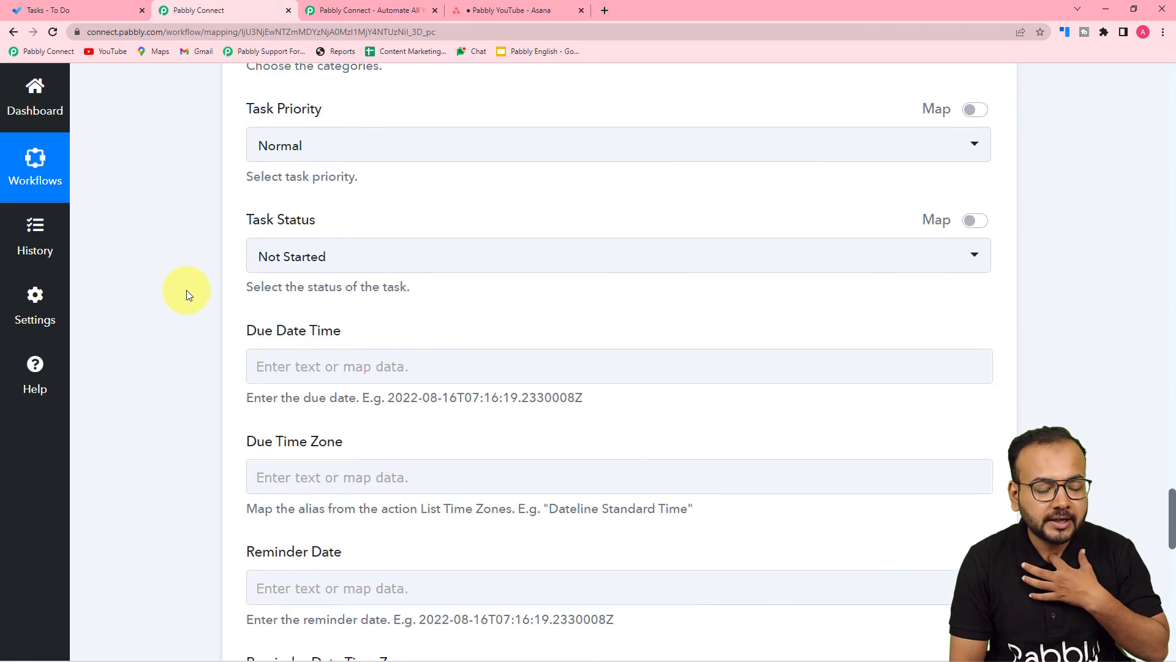
scroll(186, 289, "down", 2)
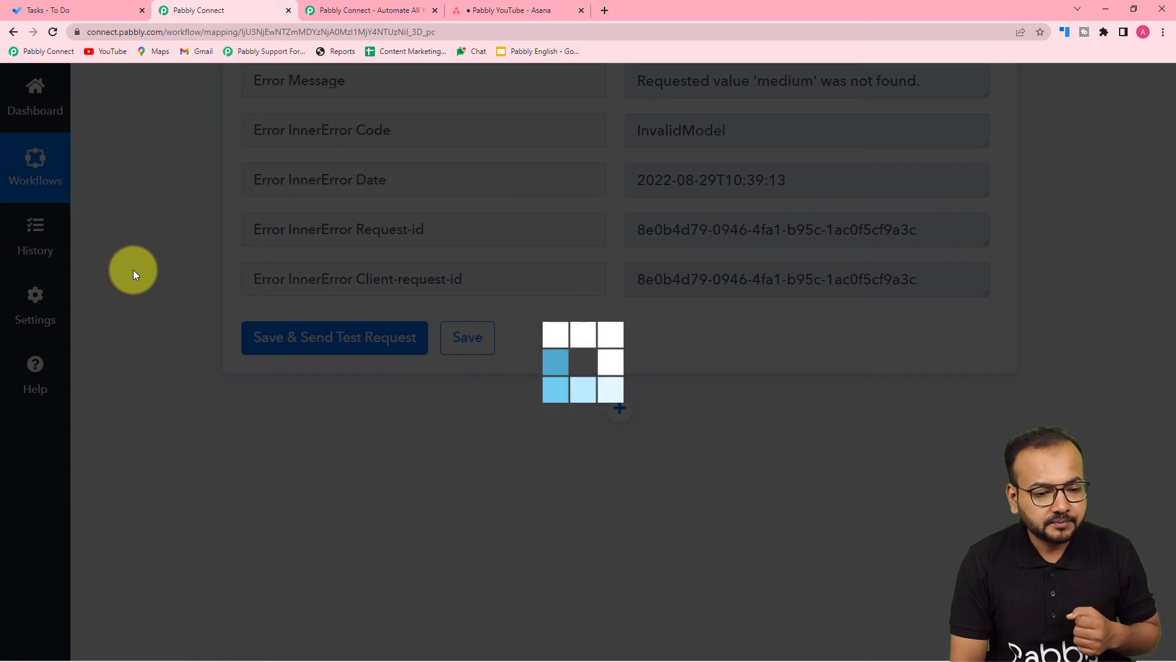
- Review the Create Task test response, then open the Video Creation task in Microsoft To-Do and examine its category and note
scroll(487, 254, "down", 3)
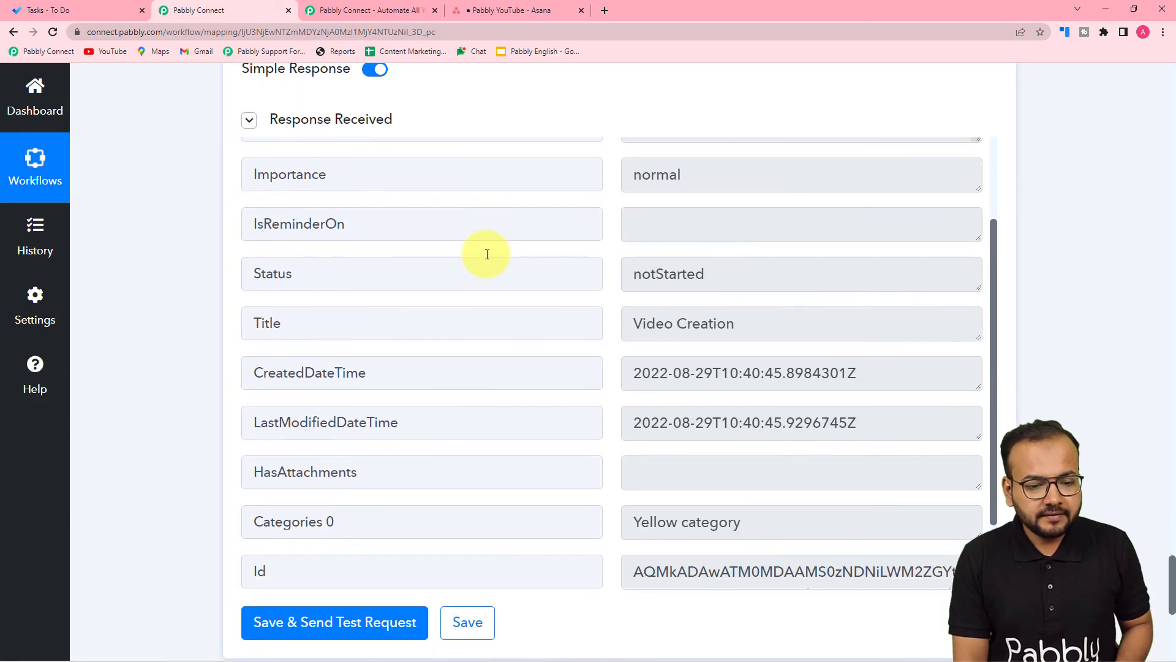
scroll(486, 255, "up", 3)
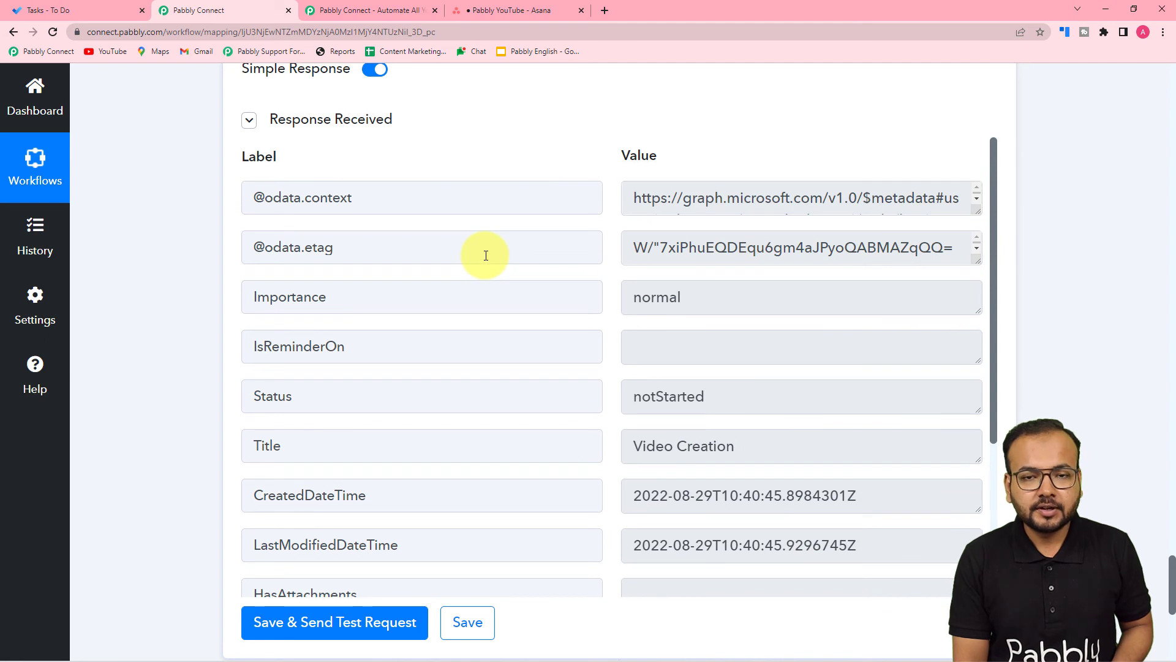
left_click(61, 8)
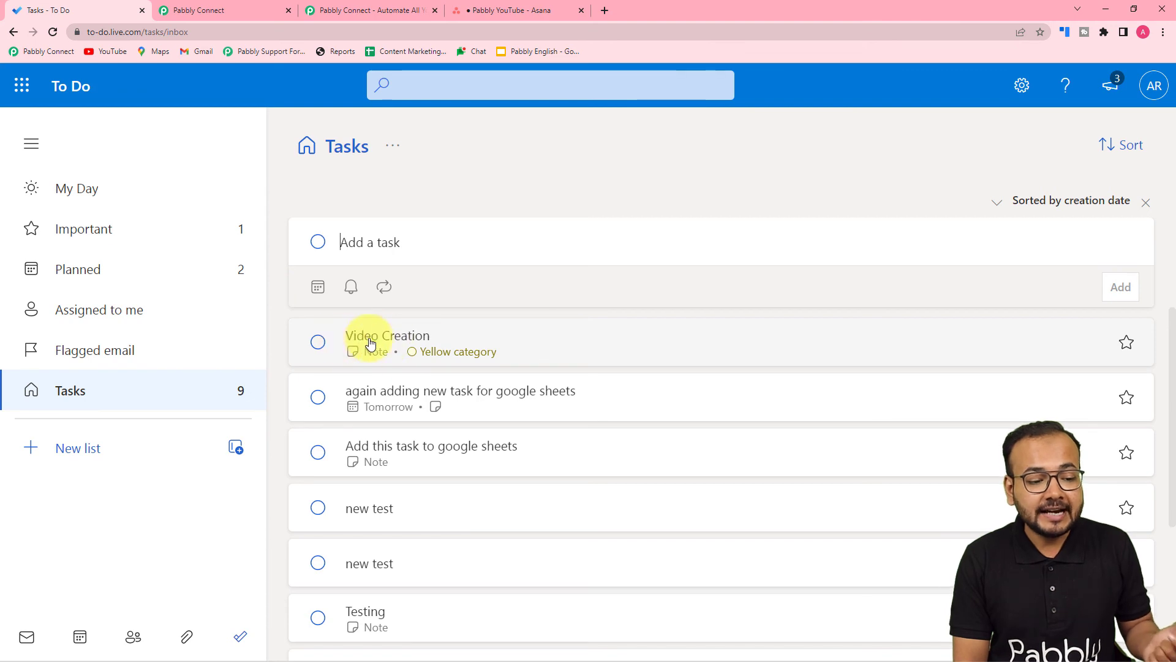
left_click(414, 341)
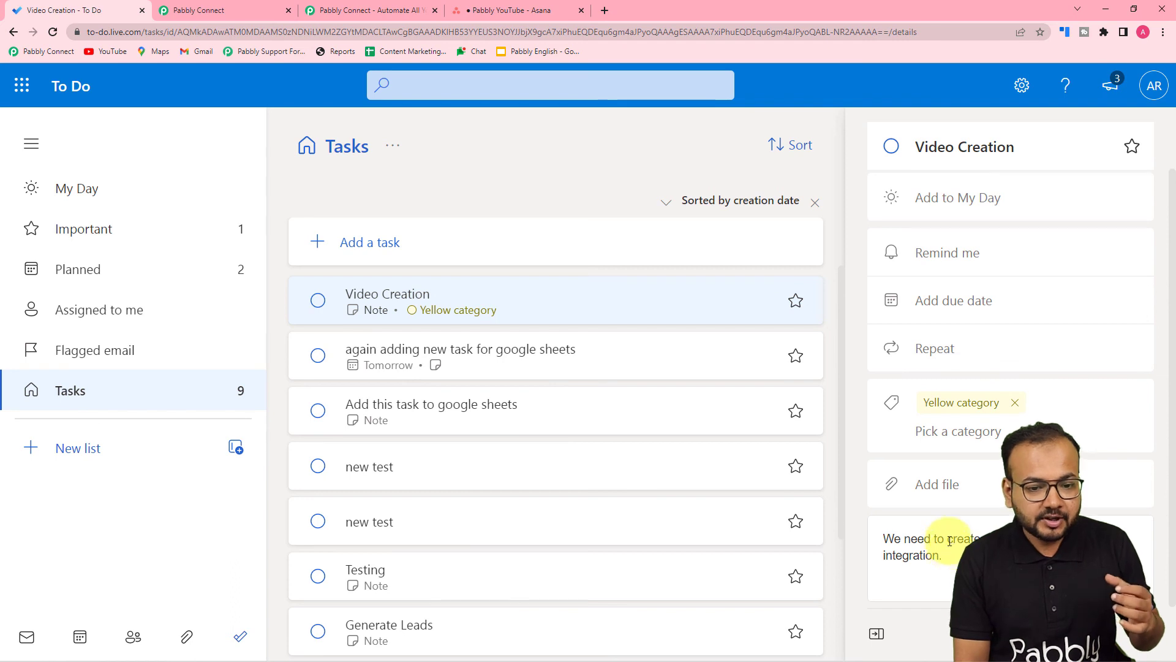
scroll(938, 543, "up", 2)
- Compare the Video Creation card on the Asana board with the matching Microsoft To-Do task
left_click(464, 9)
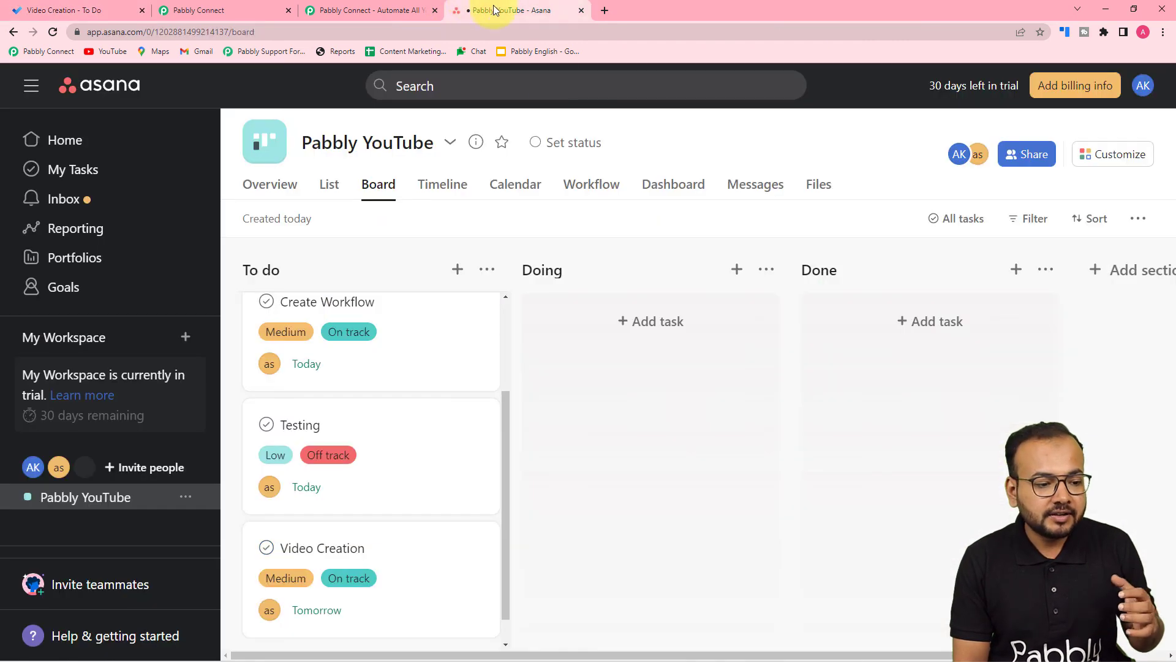
scroll(360, 436, "down", 1)
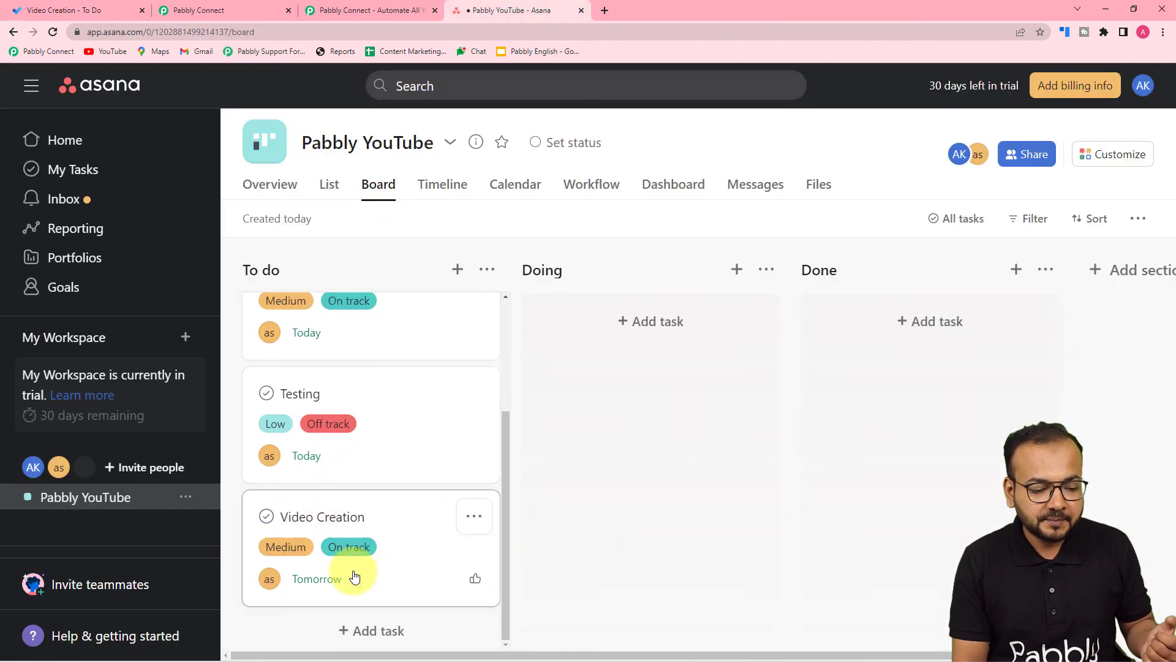
left_click(95, 8)
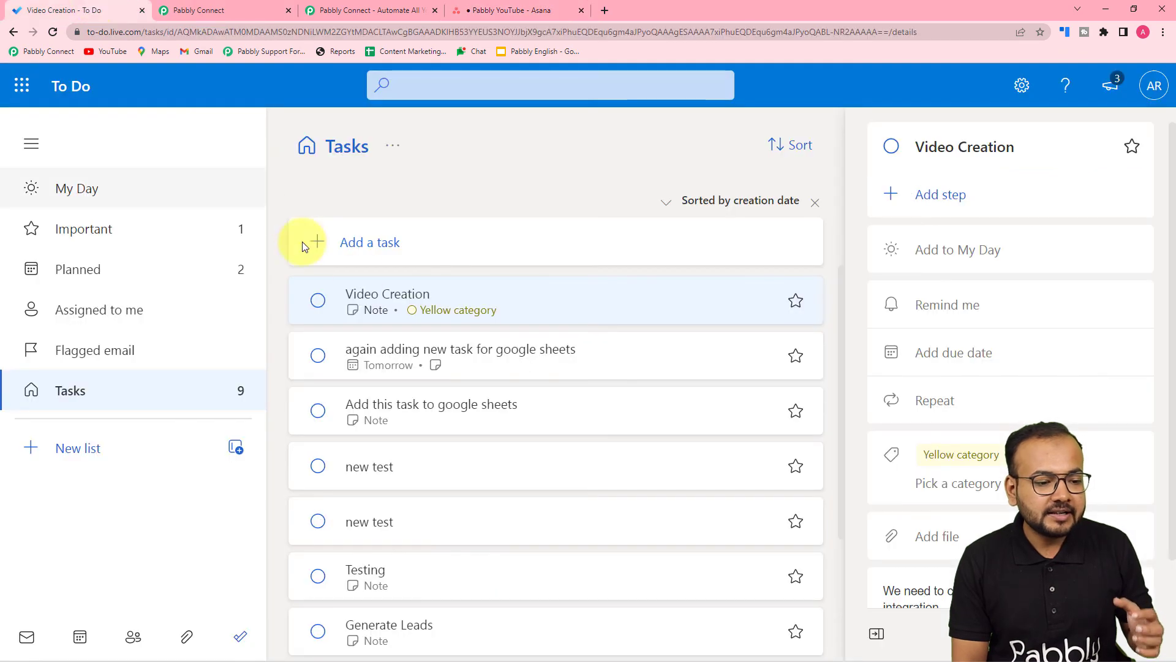
- Switch to the Pabbly Connect workflow and delete its Text Formatter by Pabbly action step
left_click(210, 10)
scroll(252, 218, "up", 6)
scroll(207, 227, "up", 7)
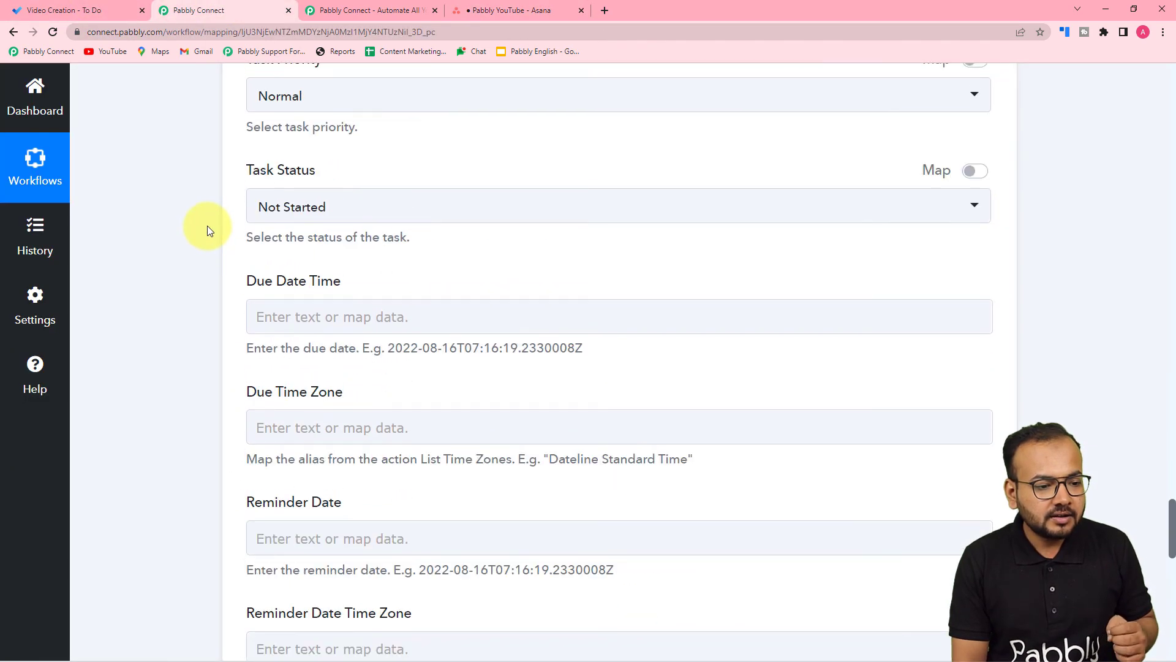
scroll(207, 226, "up", 2)
scroll(207, 226, "down", 5)
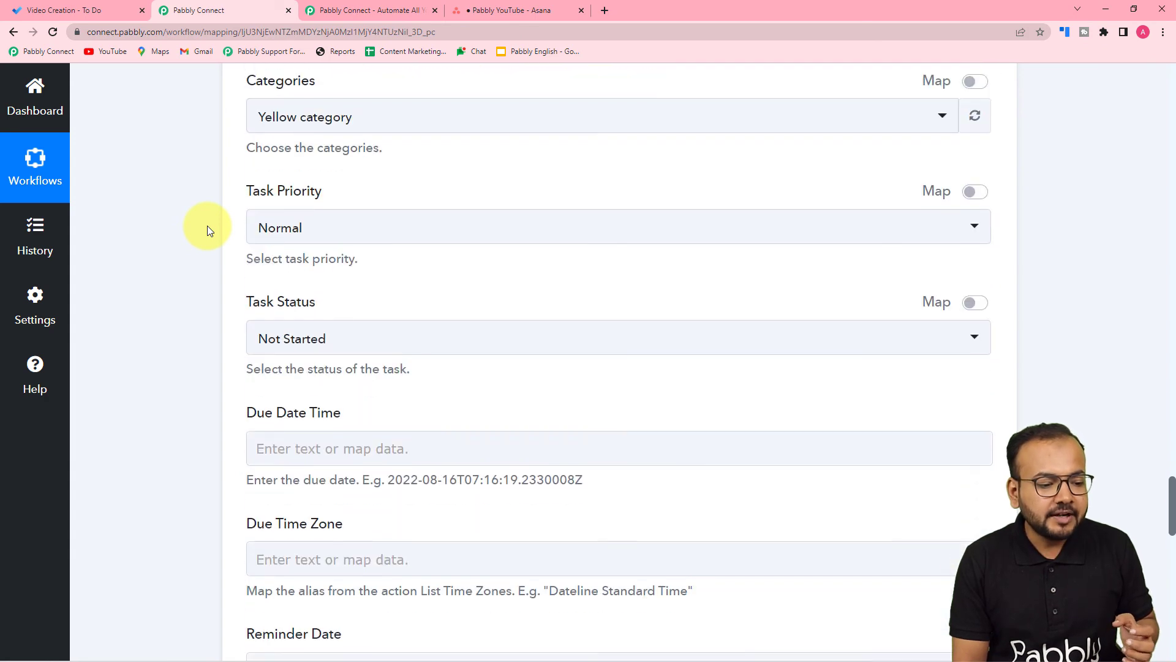
scroll(289, 227, "up", 4)
scroll(215, 208, "up", 20)
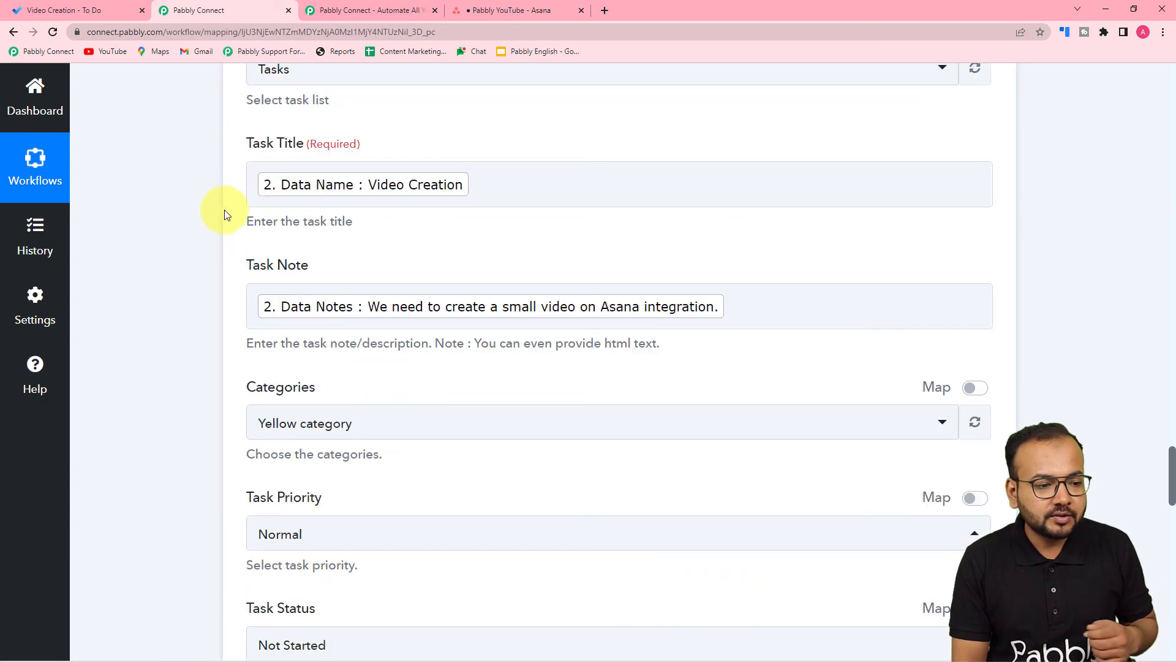
scroll(539, 252, "up", 7)
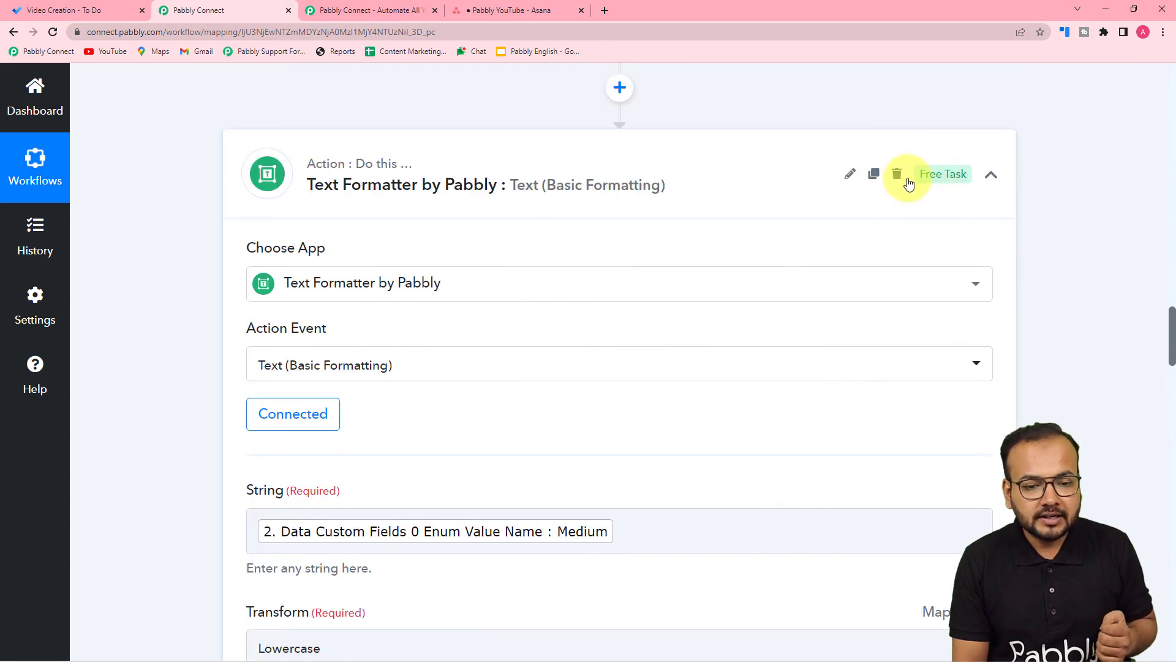
left_click(897, 174)
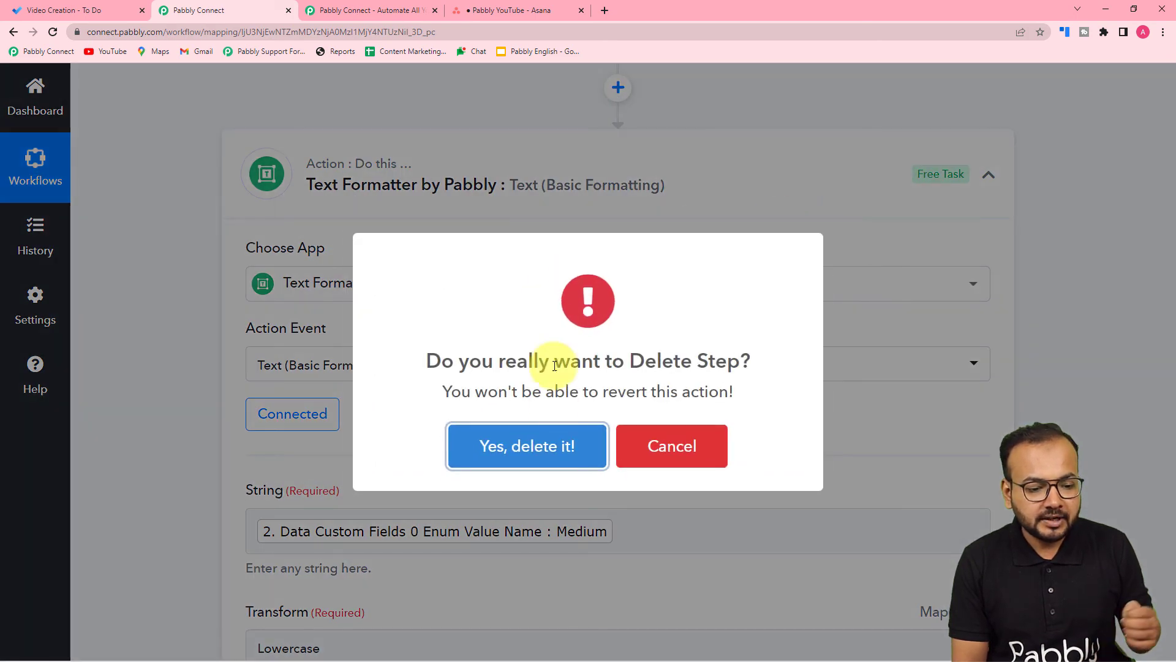
left_click(564, 447)
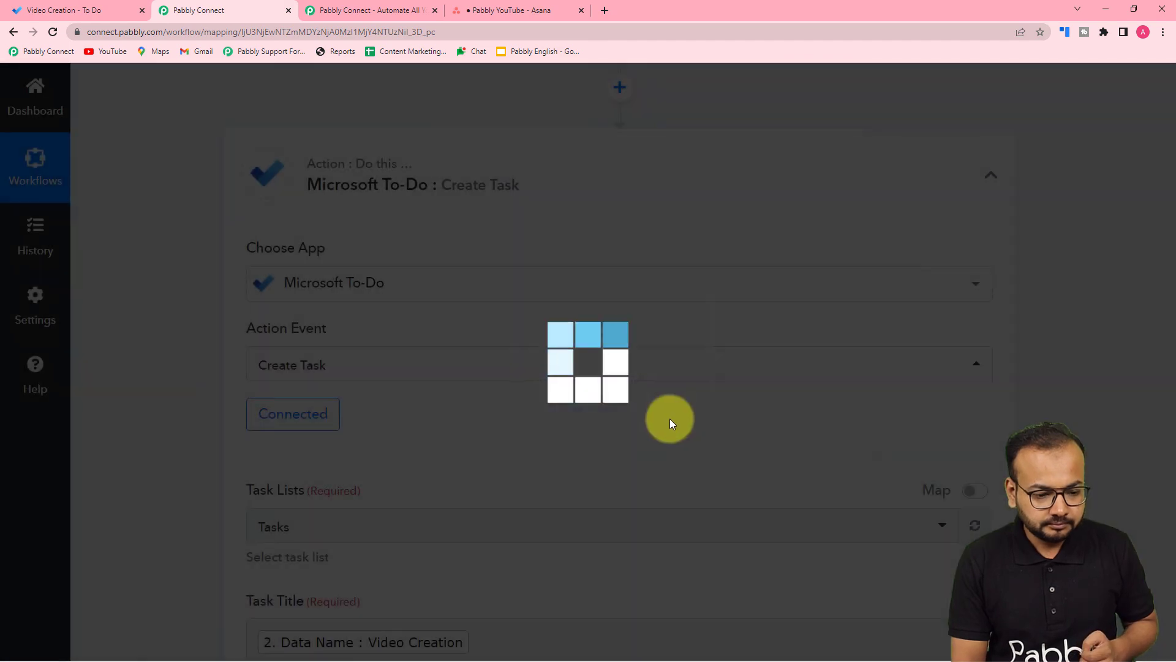
- Collapse the Asana New Task in Project trigger at the start of the workflow
scroll(184, 252, "up", 8)
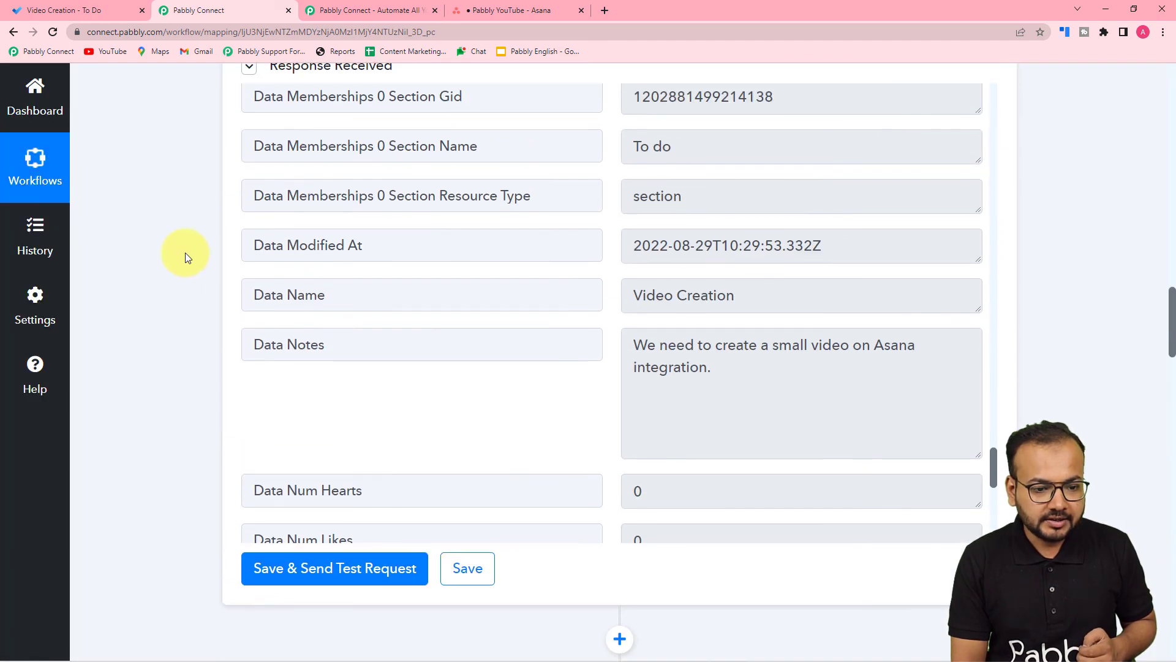
scroll(185, 252, "up", 14)
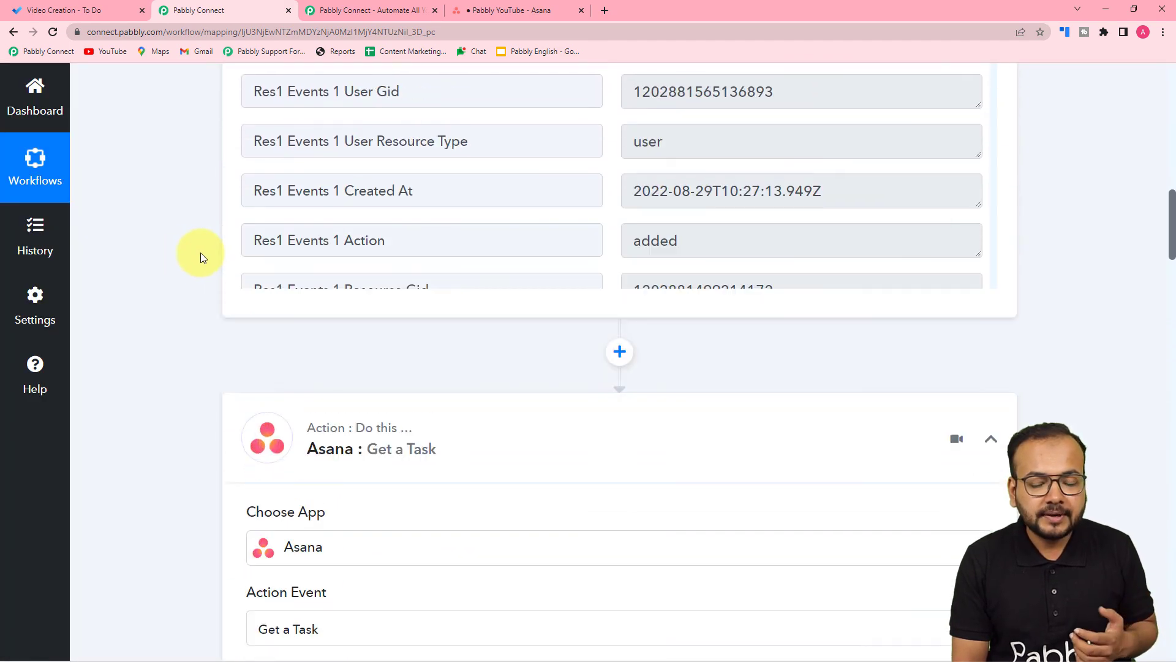
scroll(200, 252, "down", 15)
scroll(218, 256, "up", 5)
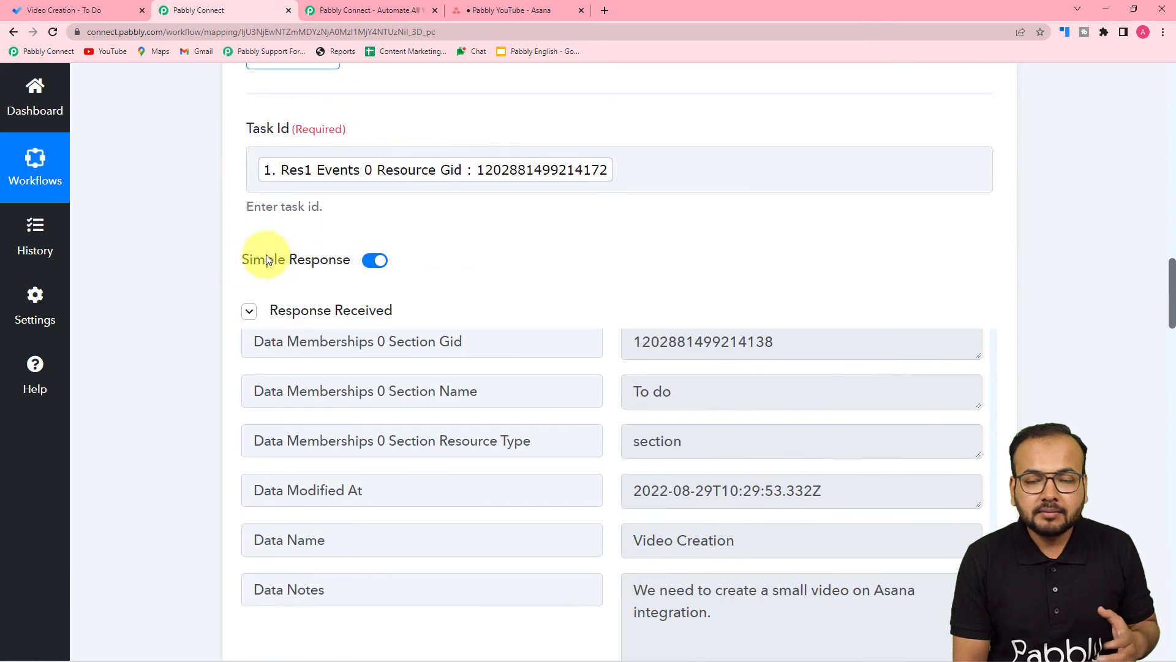
scroll(827, 251, "up", 15)
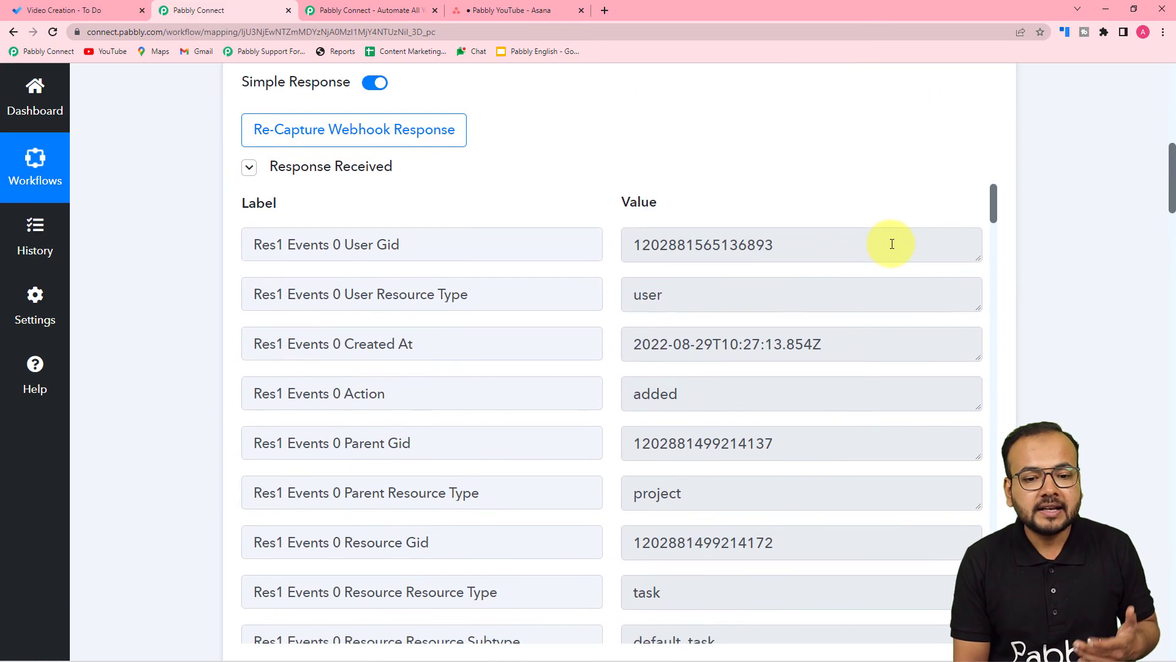
scroll(1068, 216, "up", 10)
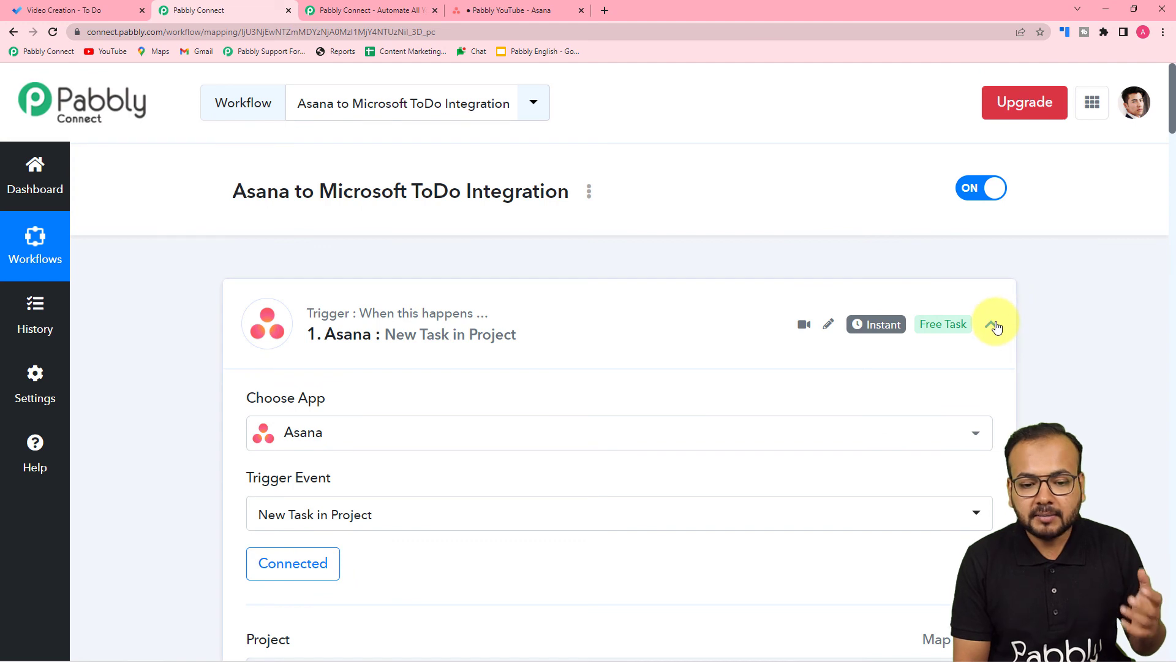
left_click(992, 325)
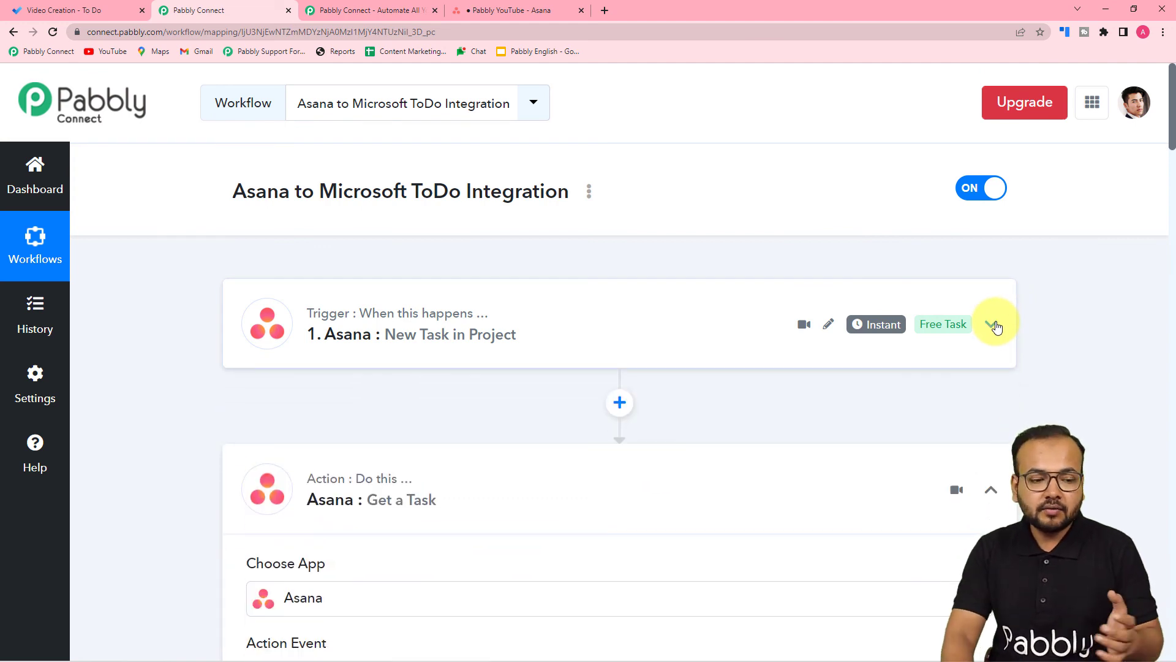